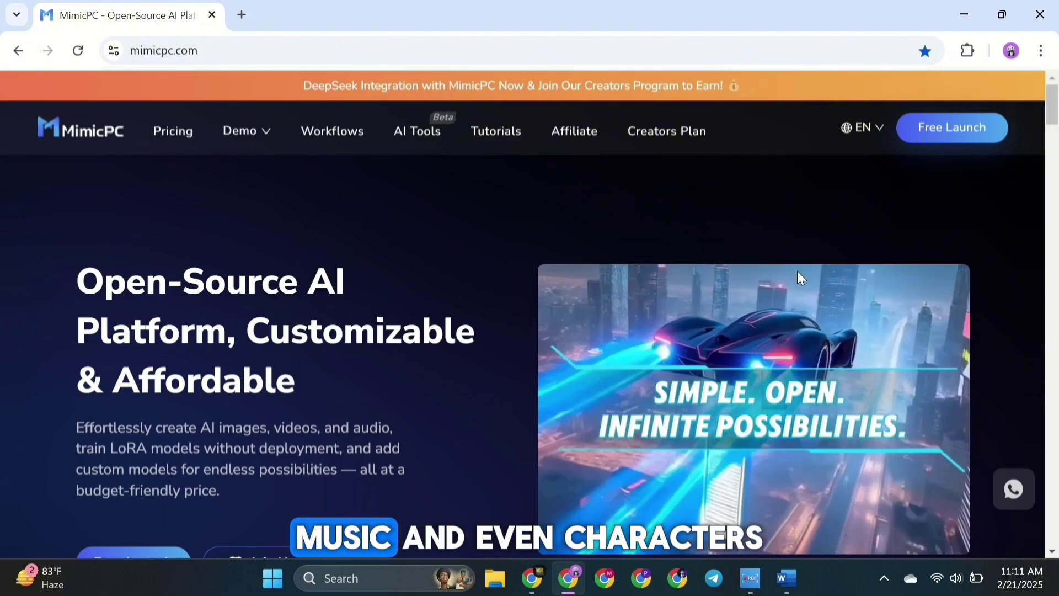
- Sign in to MimicPC from the homepage's Free Launch and reach the Hot apps catalogue
scroll(1055, 552, "down", 4)
scroll(1055, 552, "down", 7)
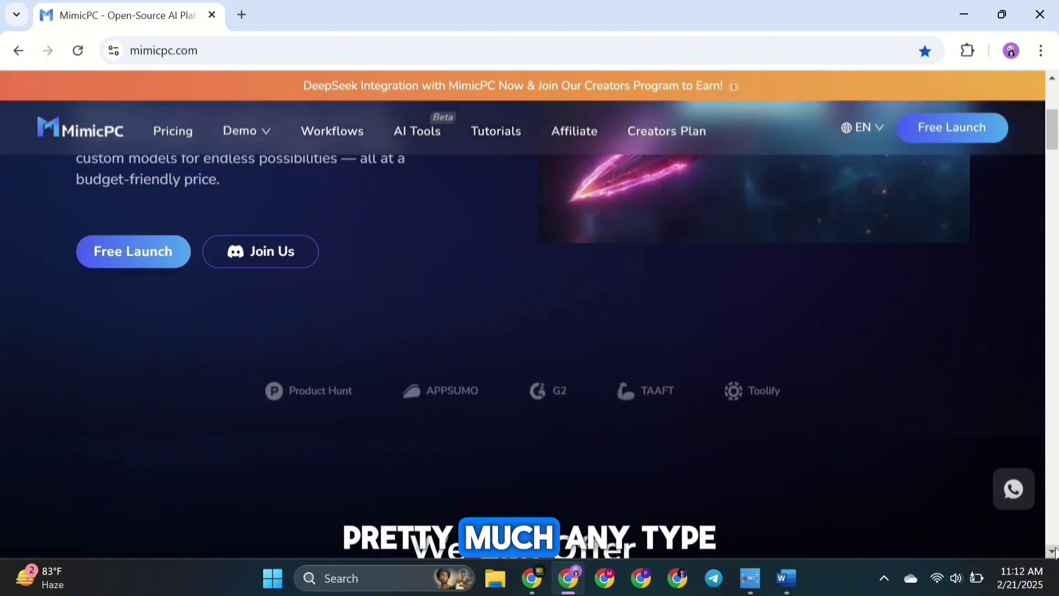
scroll(1055, 552, "down", 2)
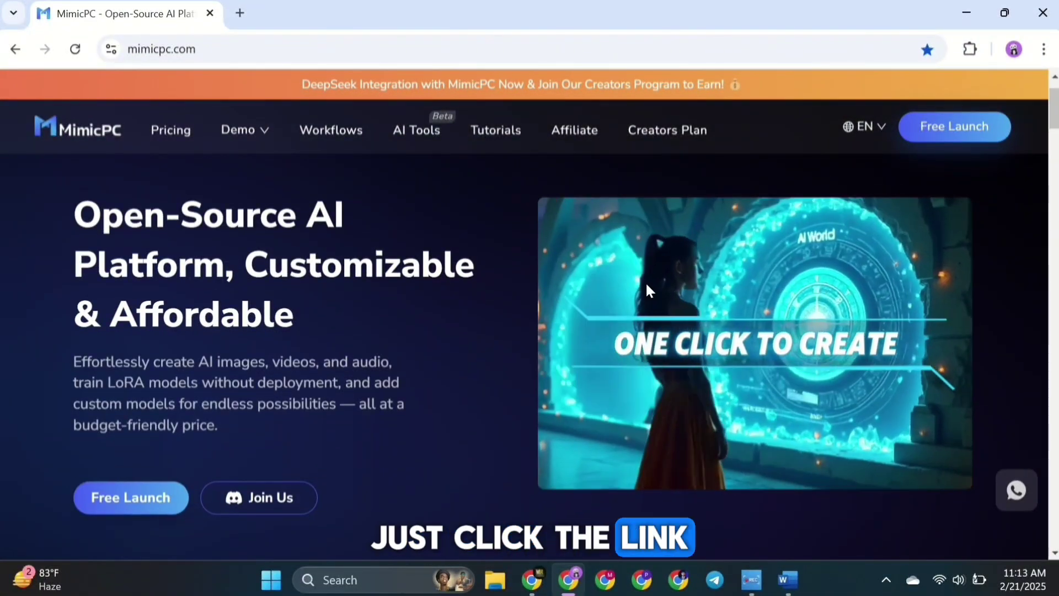
left_click(942, 129)
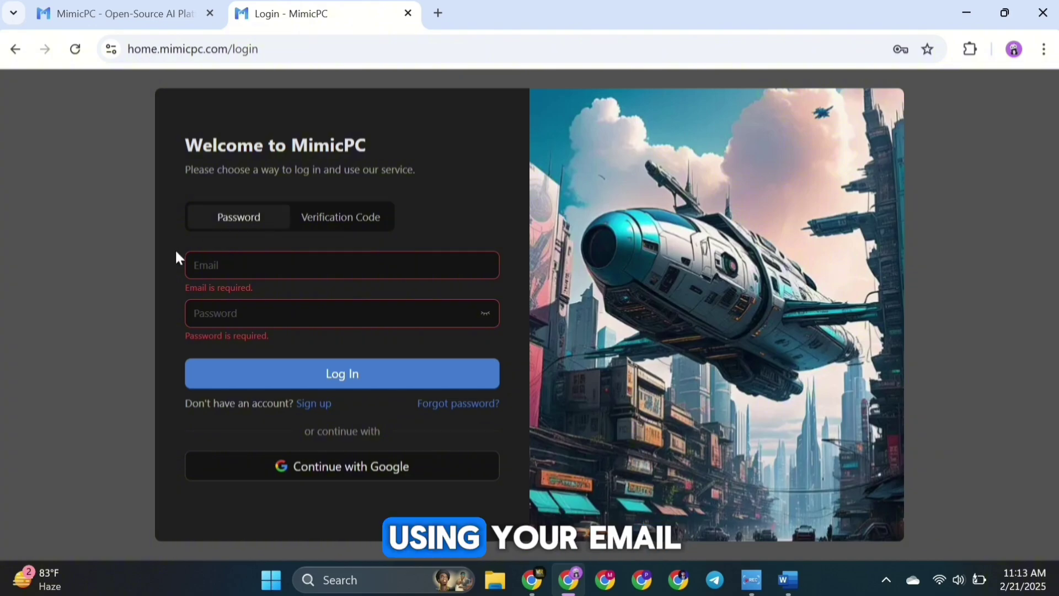
left_click(342, 376)
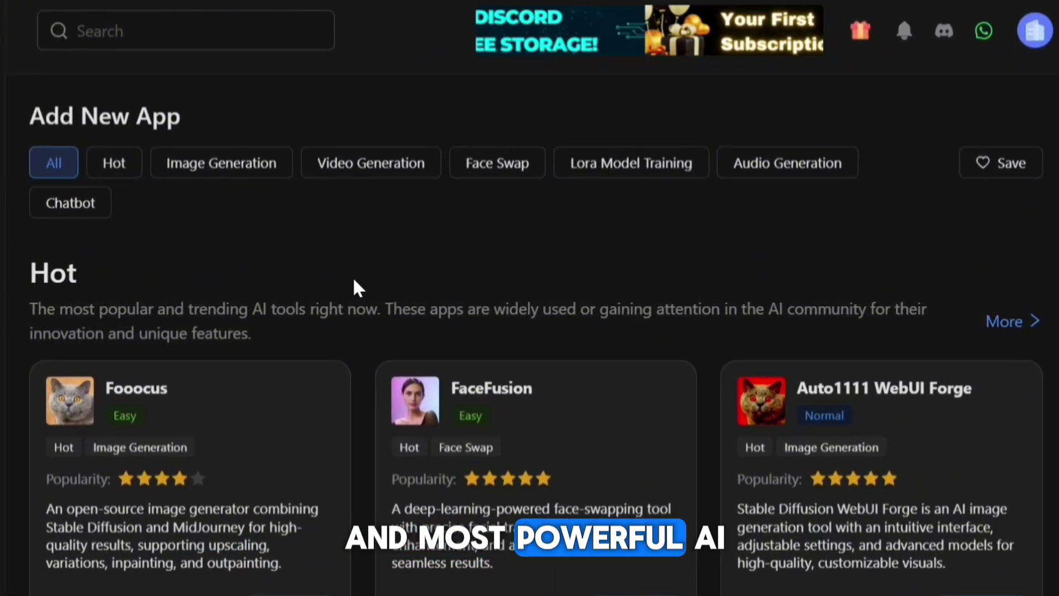
- Browse the app catalogue, then go to AI Tools in the left sidebar
scroll(354, 280, "down", 2)
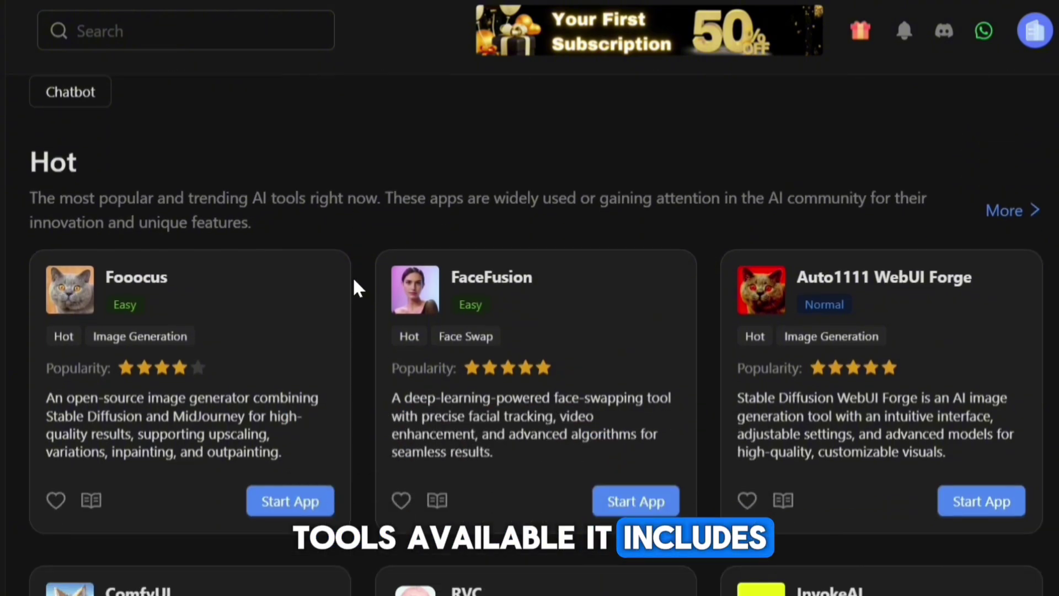
scroll(354, 280, "down", 2)
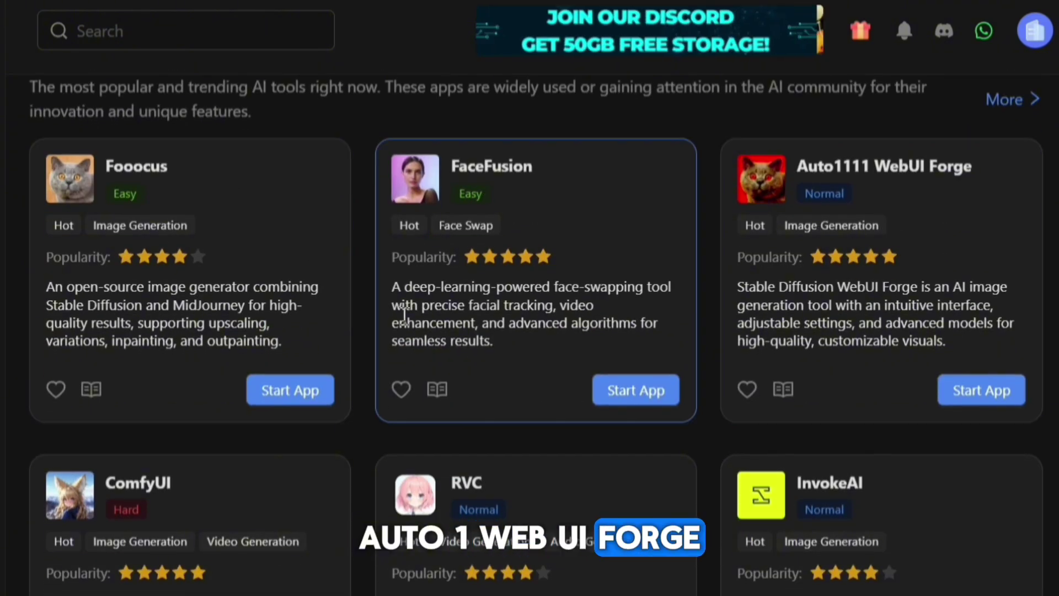
scroll(366, 280, "down", 5)
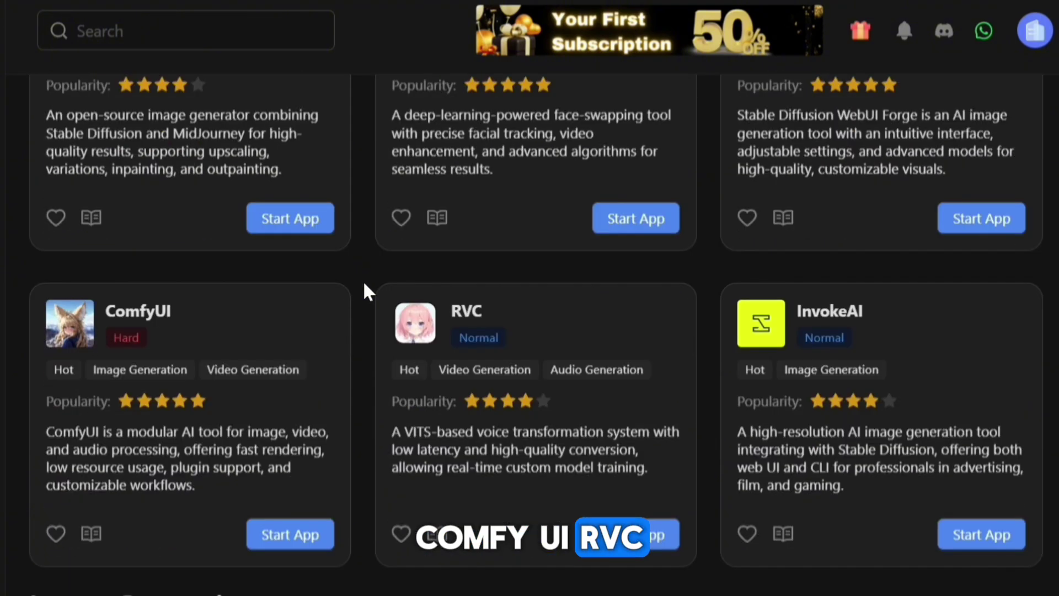
scroll(362, 280, "down", 4)
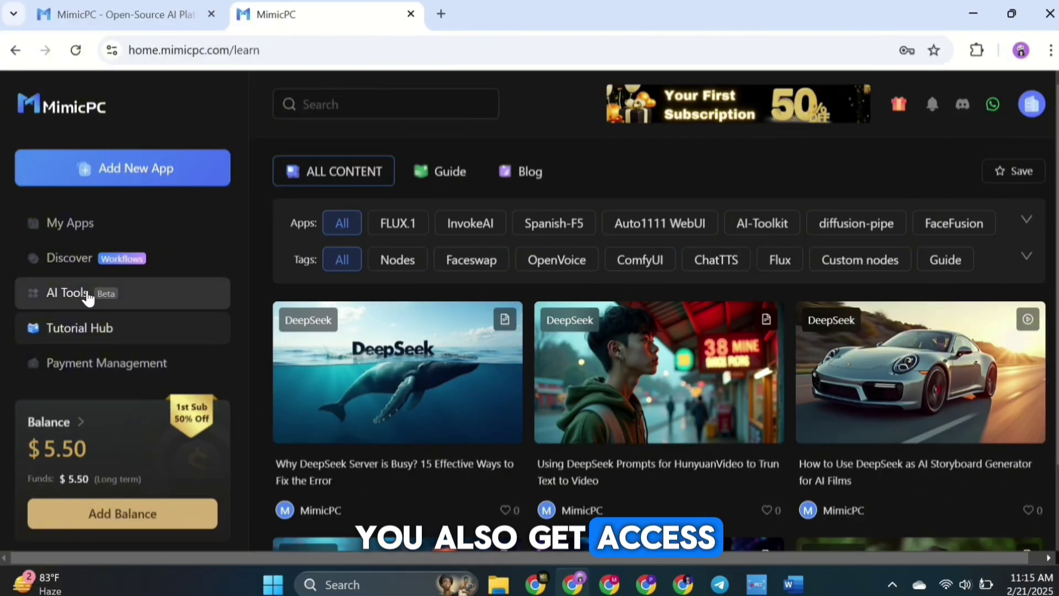
left_click(86, 295)
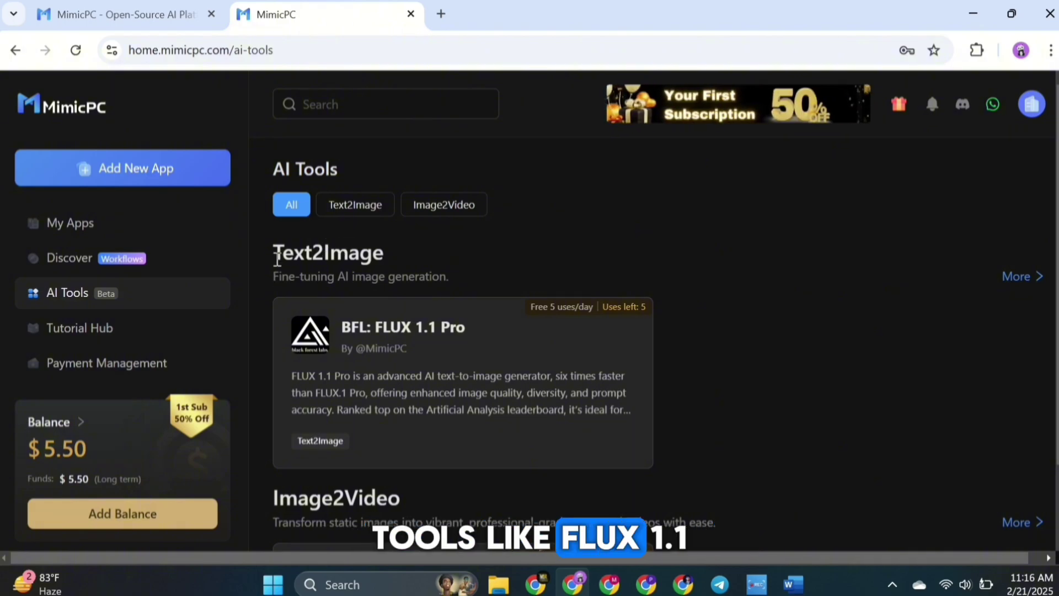
- Open BFL: FLUX 1.1 Pro from the Text2Image section and review its tool page
scroll(753, 338, "down", 2)
scroll(499, 469, "down", 2)
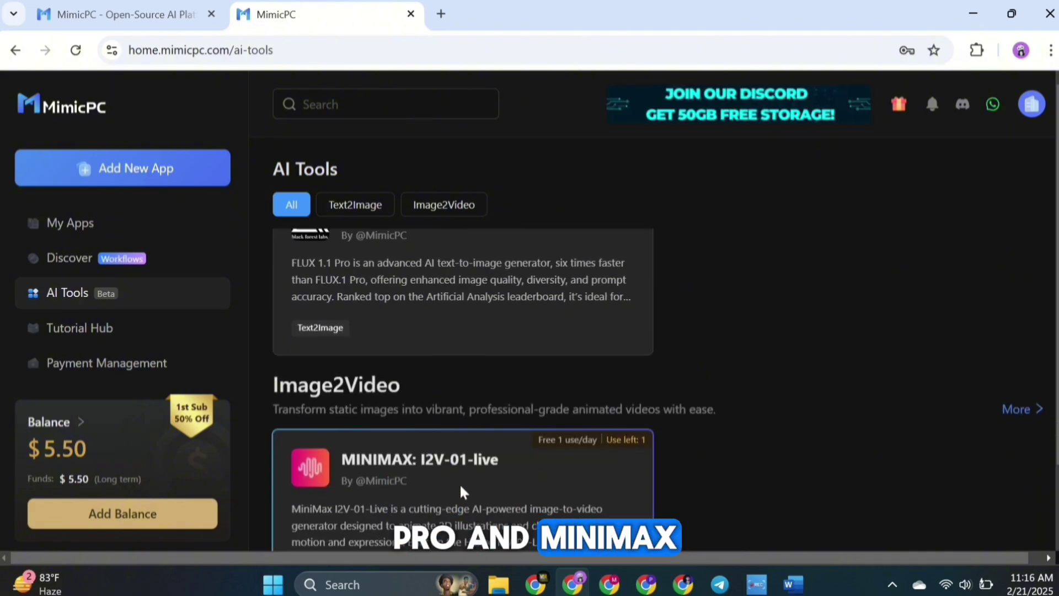
scroll(512, 370, "up", 2)
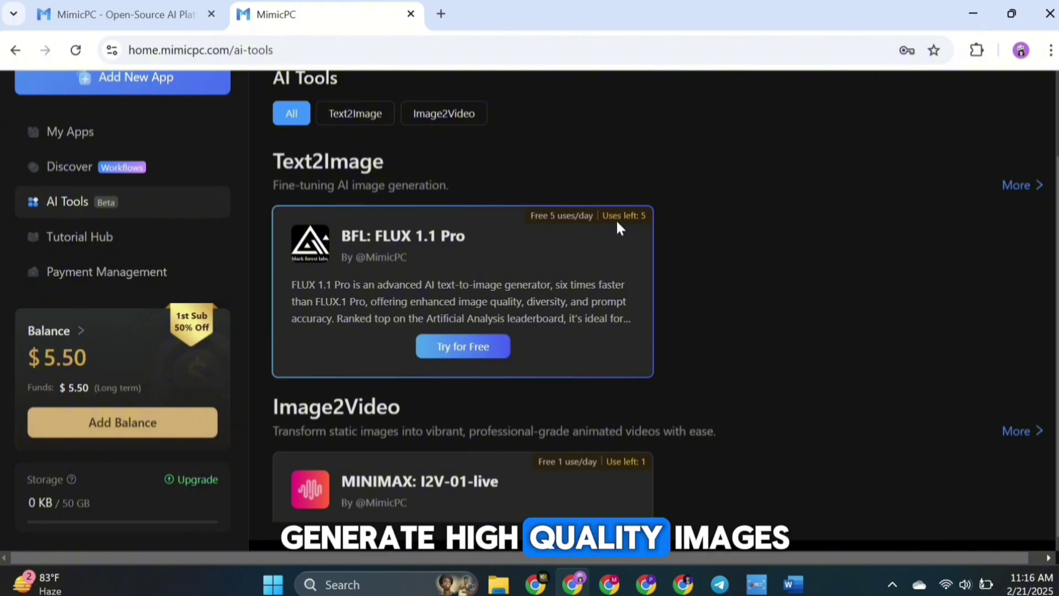
scroll(487, 286, "up", 2)
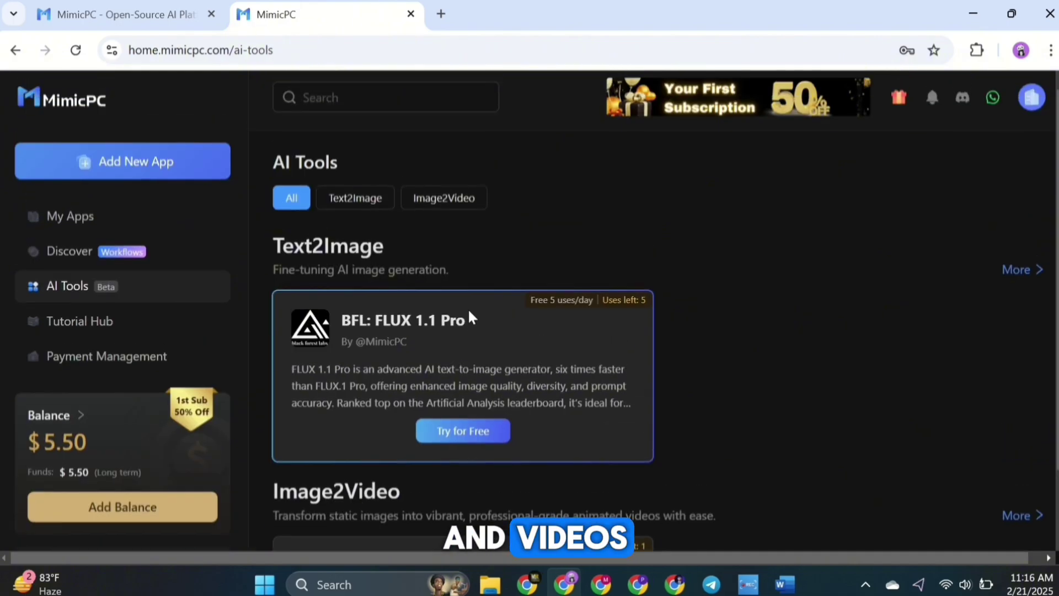
left_click(461, 436)
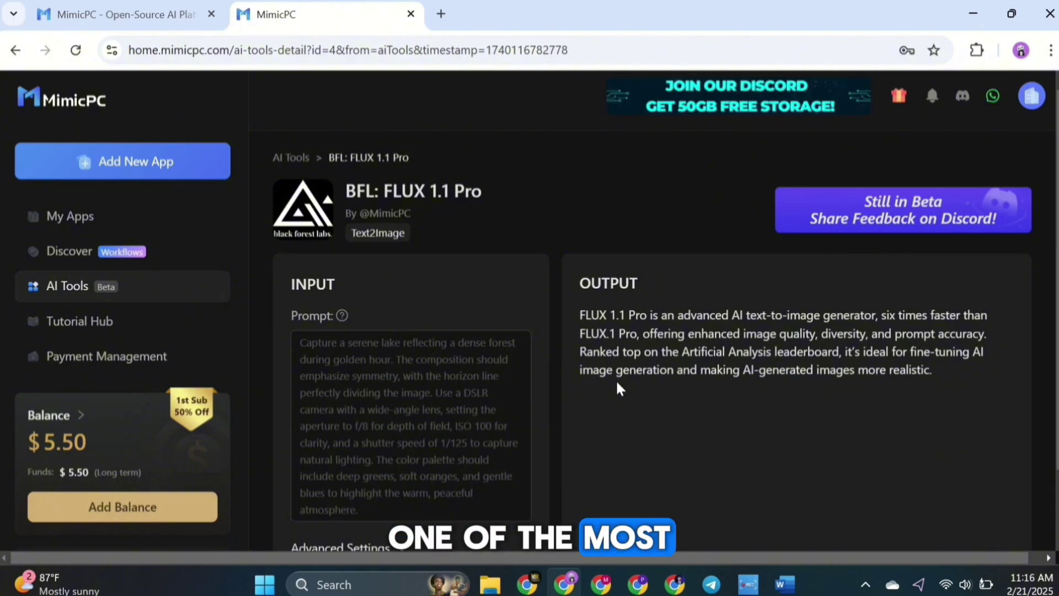
scroll(617, 385, "down", 5)
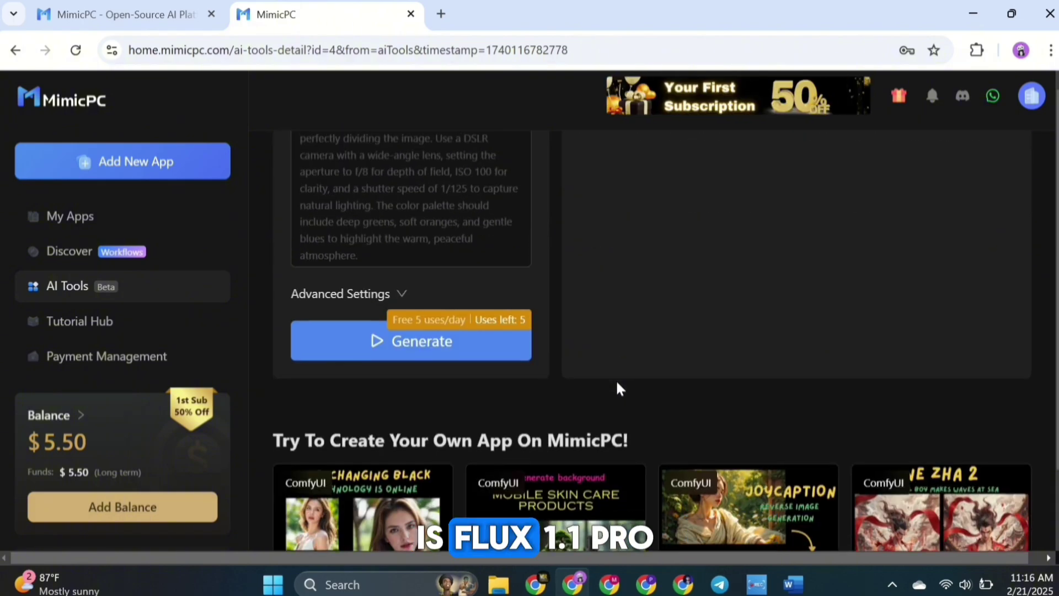
scroll(616, 388, "down", 2)
scroll(617, 388, "up", 7)
scroll(617, 388, "down", 3)
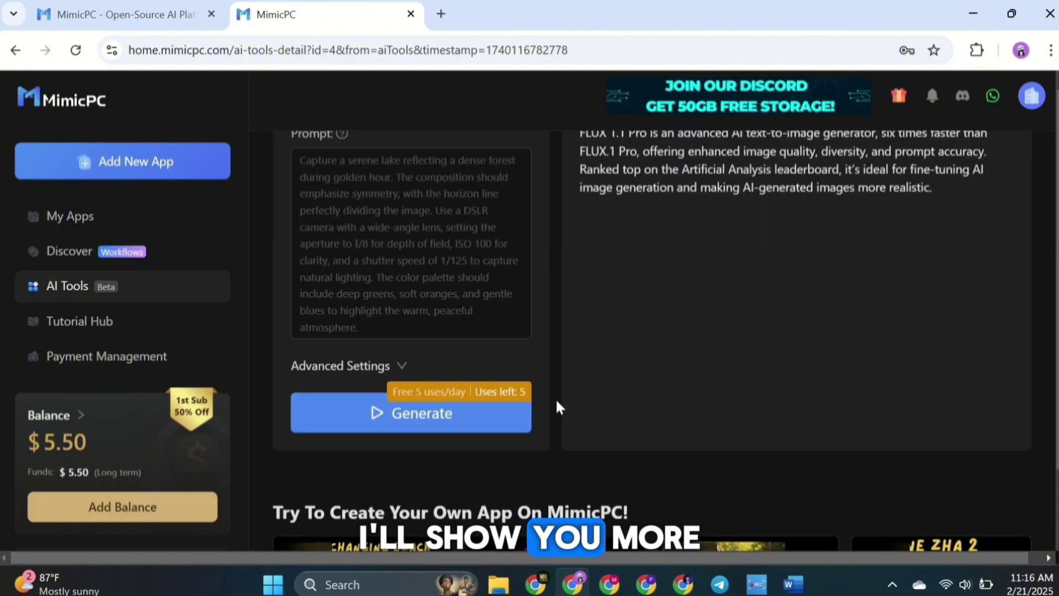
scroll(570, 391, "up", 1)
scroll(587, 384, "up", 3)
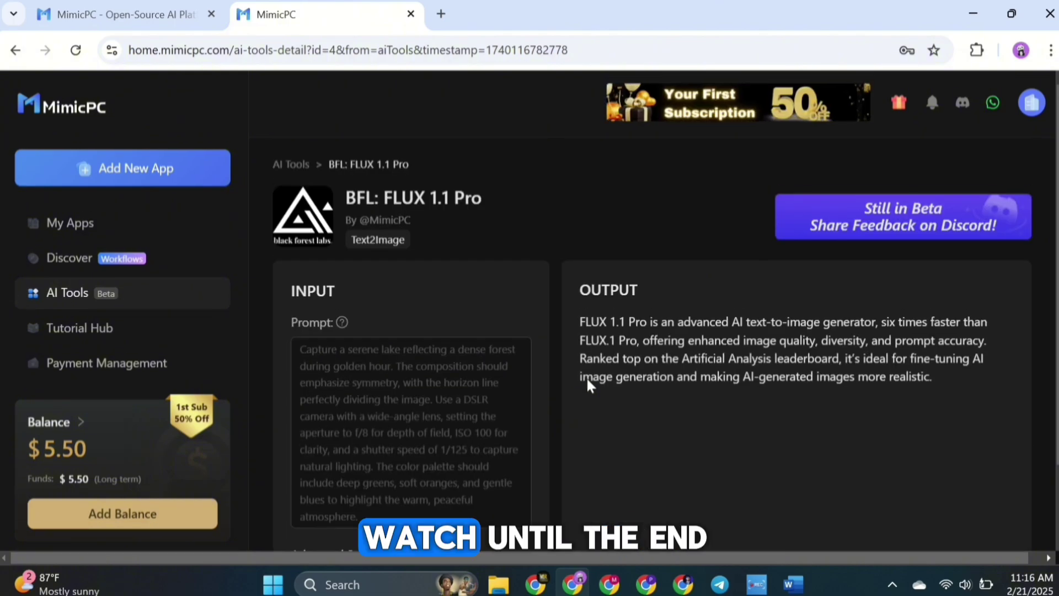
- Generate a Landscape 16:9 PNG of a snowy mountain sunset from the pasted prompt and preview it
type("A sunset over a mountain landscape with golden sunlight illuminating the snow-covered peaks, casting soft shadows on the valleys below. The sky is clear, with subtle clouds, and the colors transition from warm orange to cool purple as the sun sets. Hyper-realistic details on the snow, lighting, and textures.")
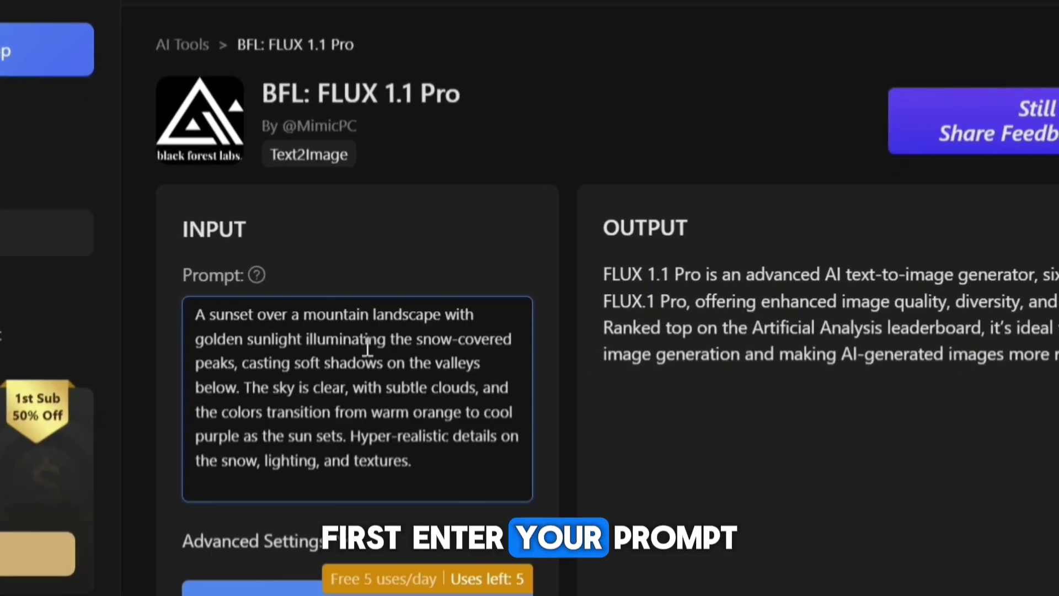
scroll(165, 346, "down", 2)
left_click(331, 418)
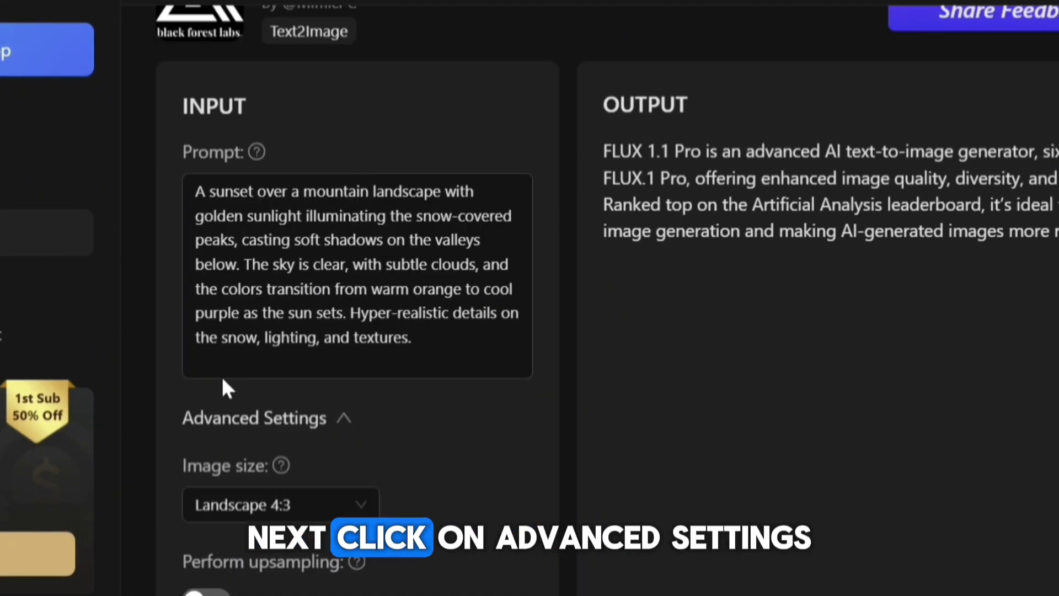
scroll(165, 331, "down", 3)
left_click(365, 264)
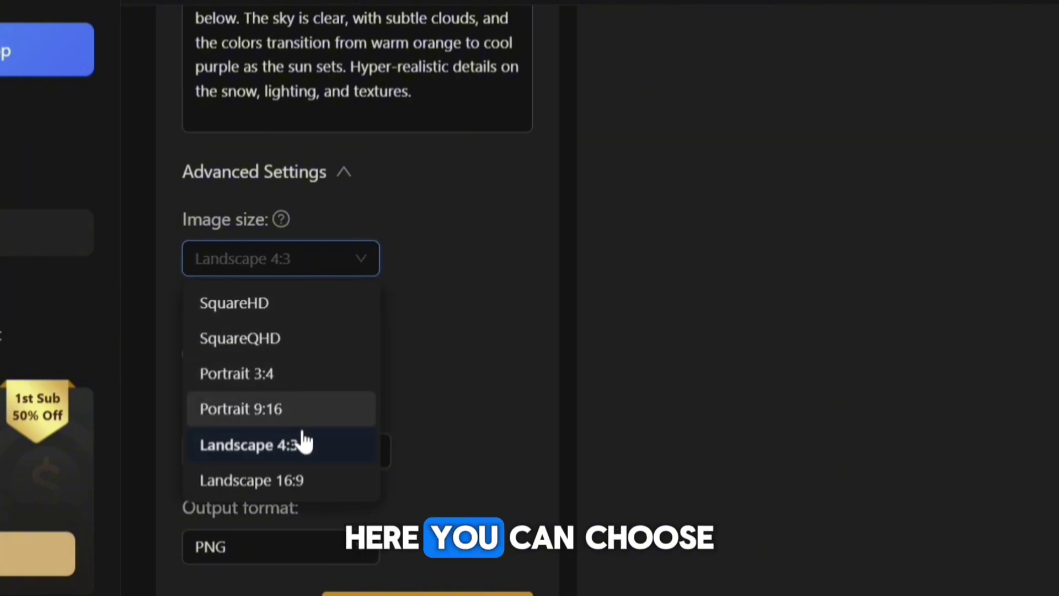
left_click(308, 481)
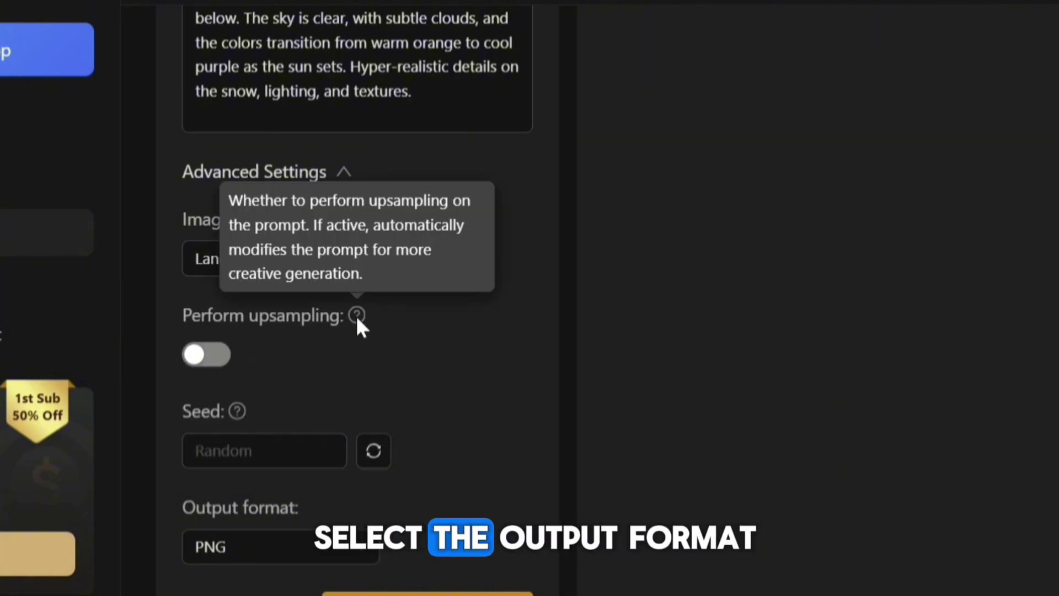
scroll(254, 366, "down", 2)
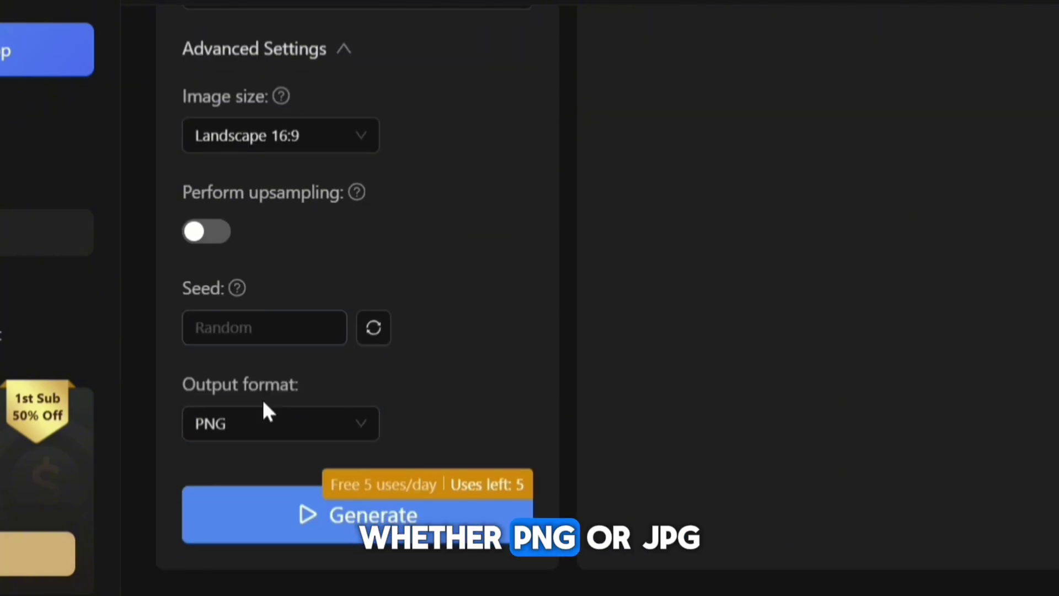
left_click(270, 423)
left_click(368, 435)
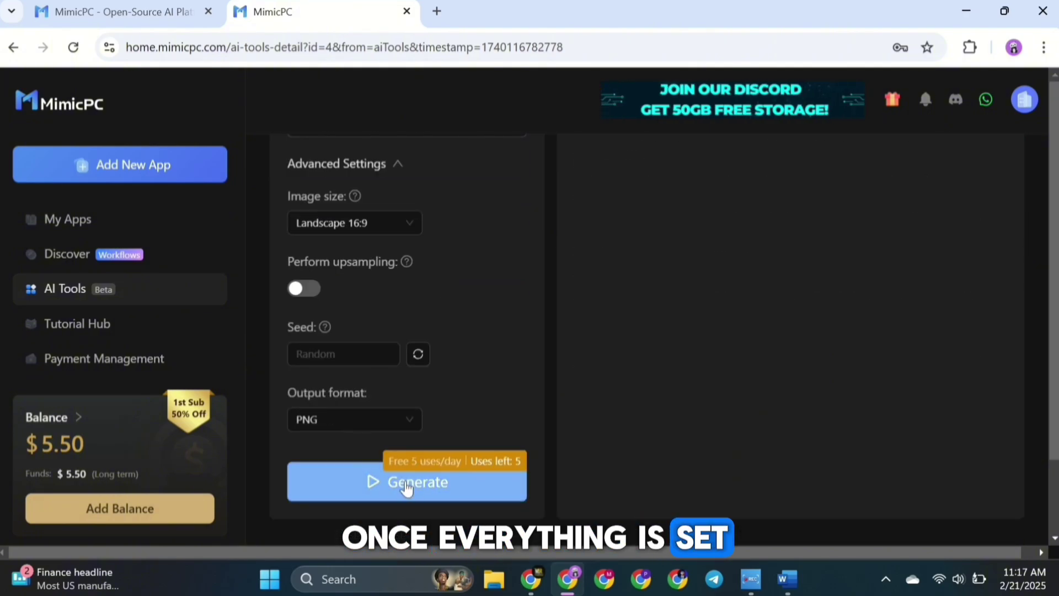
left_click(409, 487)
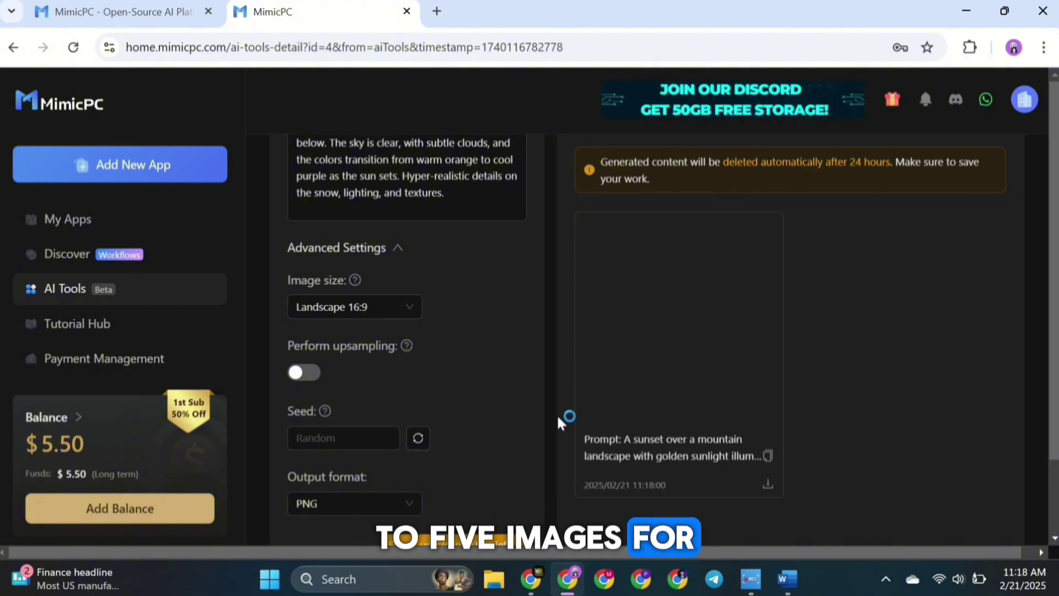
left_click(633, 343)
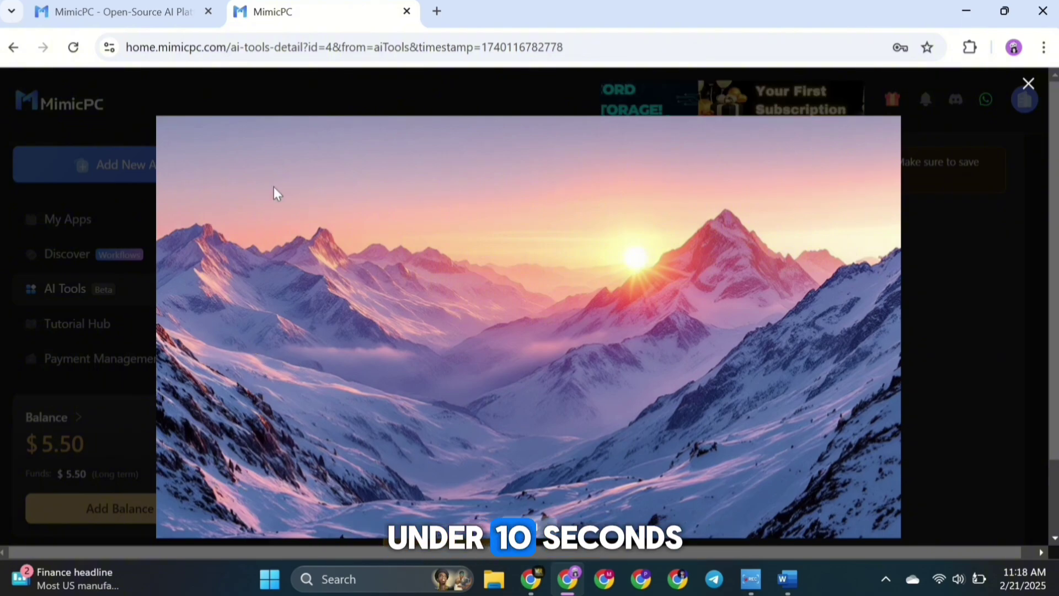
left_click(1004, 108)
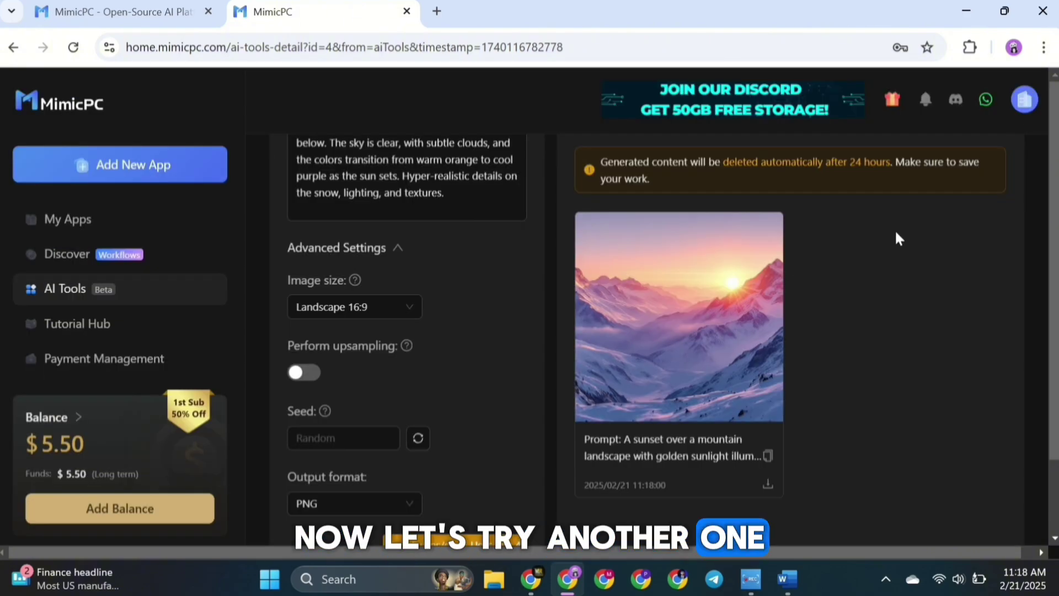
- Generate a close-up woman portrait from a new prompt and preview it full size
scroll(334, 349, "up", 5)
left_click(334, 349)
type("A close-up portrait of a woman with long dark hair, standing in a city street at night. The streetlights cast a soft glow on her face, creating a contrast with the darker background of city buildings. Her expression is calm, and the textures of her skin, hair, and clothing are highly detailed. Photorealistic lighting, skin textures, and facial features.")
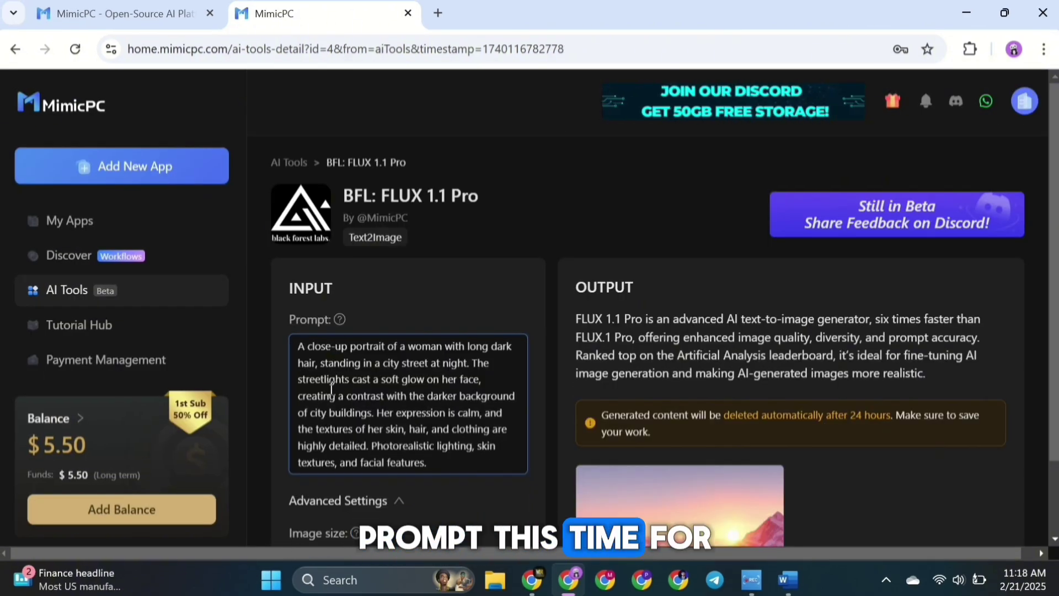
scroll(277, 409, "down", 2)
scroll(277, 405, "down", 5)
left_click(402, 491)
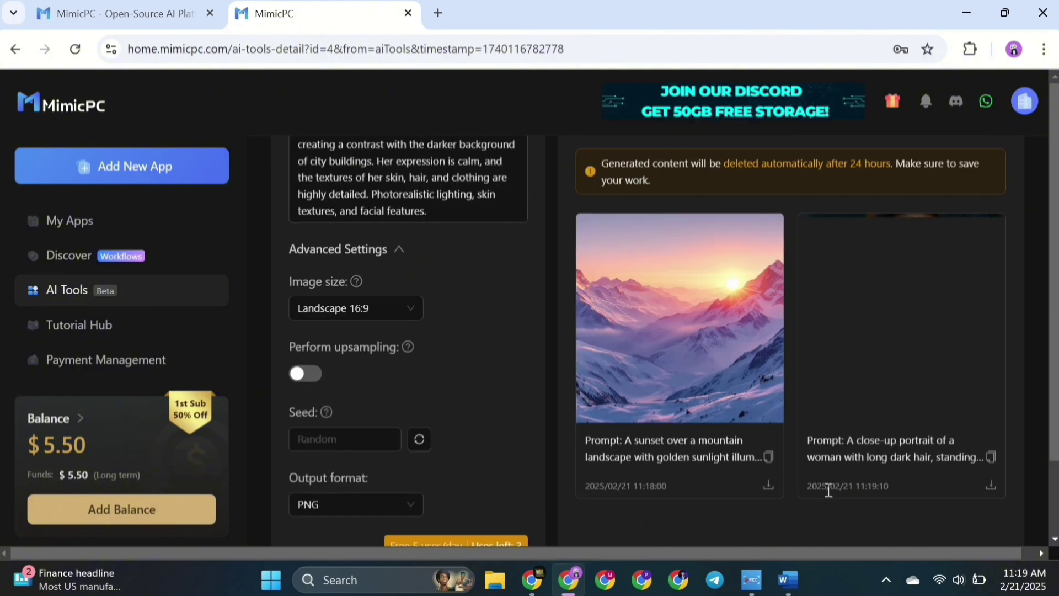
left_click(899, 337)
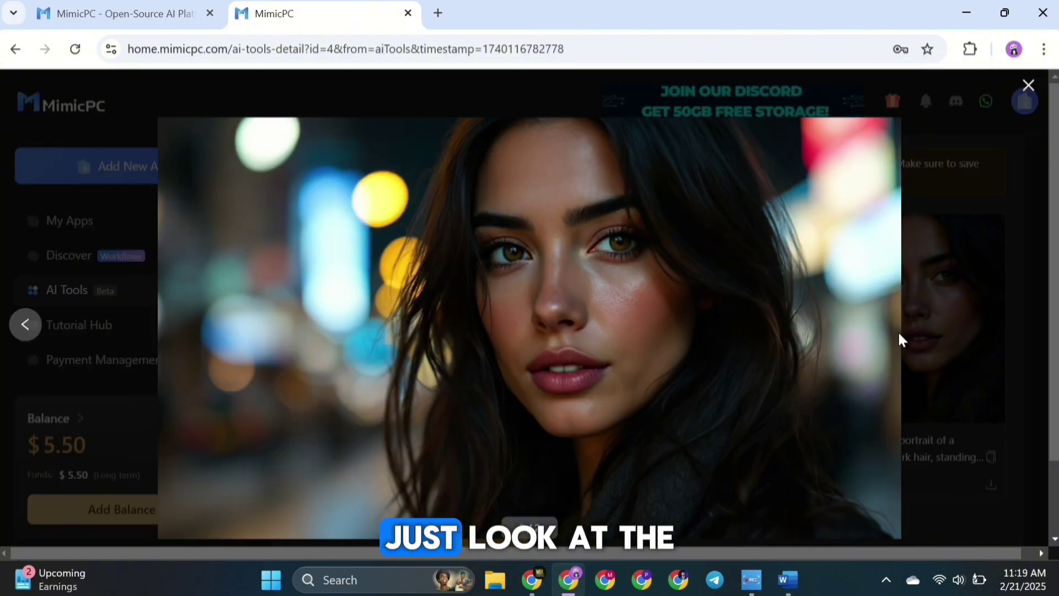
left_click(975, 198)
- Replace the prompt with a futuristic sports car description and generate that image
scroll(627, 350, "up", 10)
left_click(350, 365)
key("ctrl+a")
type("A futuristic sports car driving down a sleek highway, with bright neon lights reflecting off its polished metallic surface. The scene is set at night, with glowing city skyscrapers in the background and a highly detailed road surface. The reflections and light sources are incredibly realistic, with a focus on the car's metallic shine and the surrounding environment.")
scroll(279, 381, "down", 7)
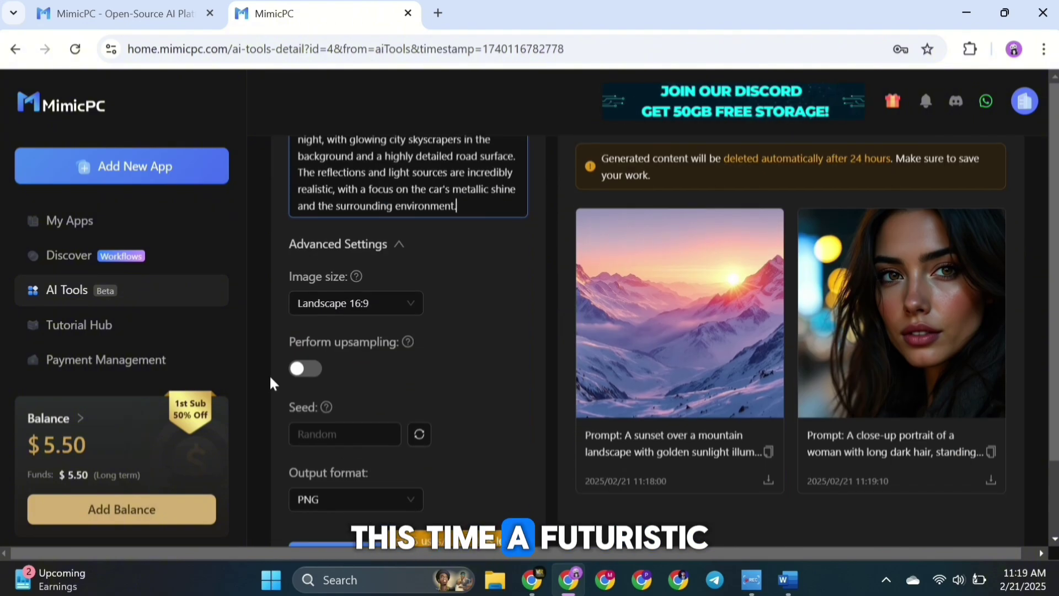
left_click(709, 303)
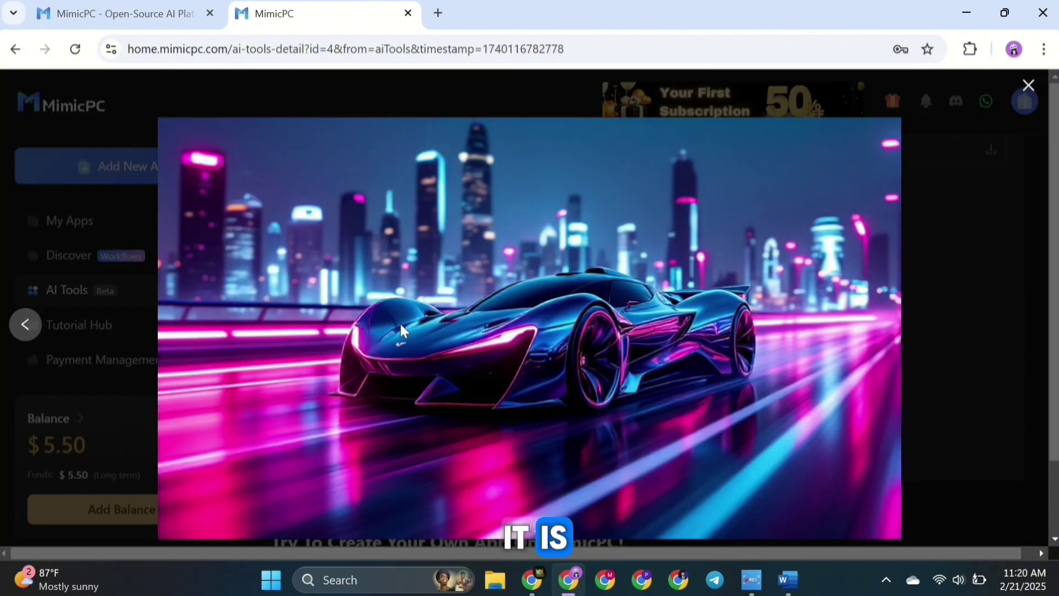
left_click(937, 325)
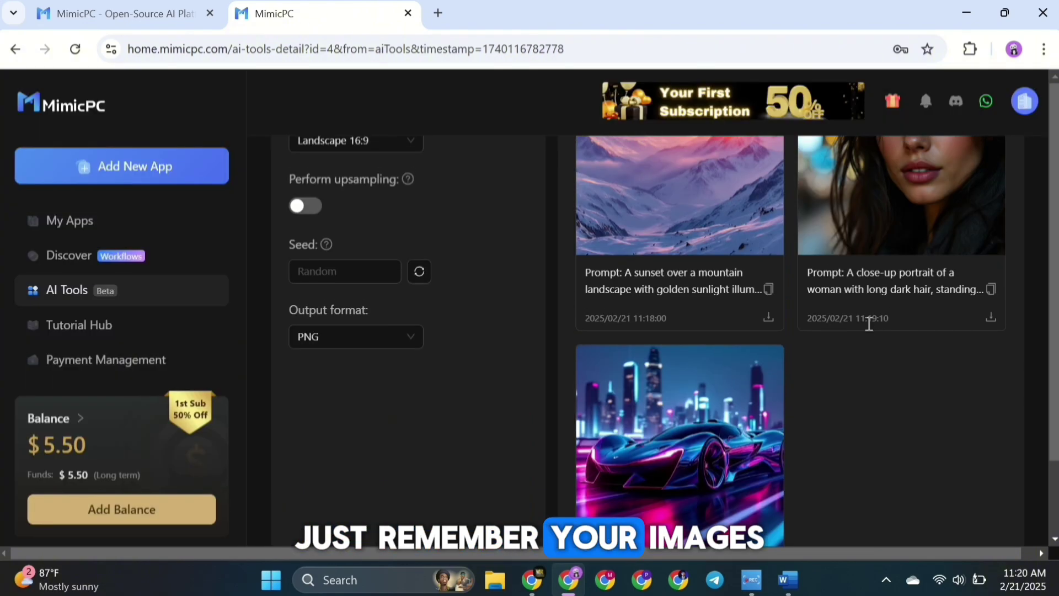
- Note the 24-hour deletion warning and download the mountain sunset and woman portrait images
scroll(584, 320, "up", 8)
left_click_drag(723, 331, 892, 331)
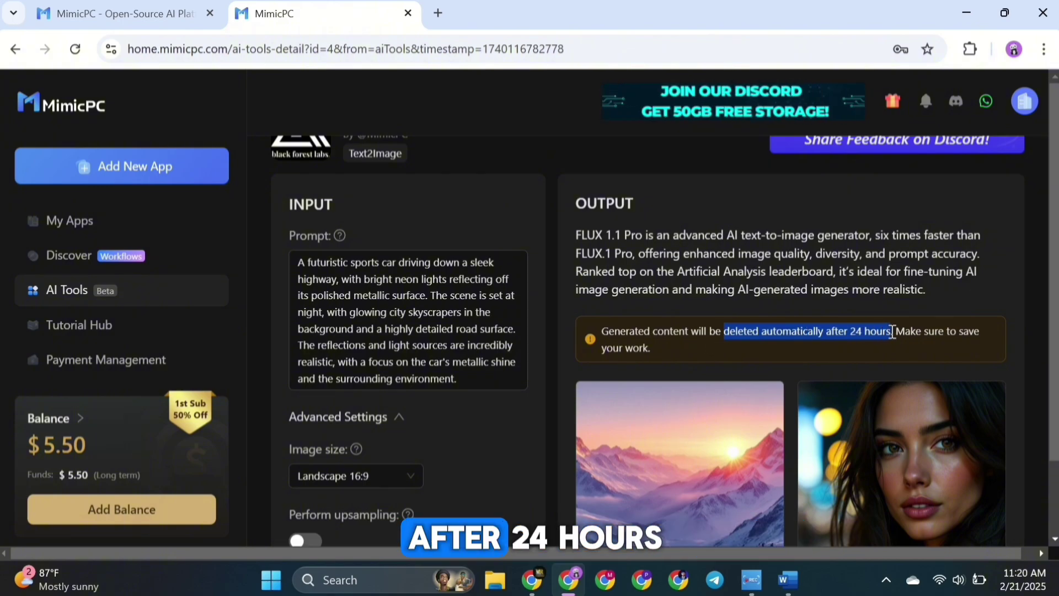
left_click_drag(739, 331, 601, 331)
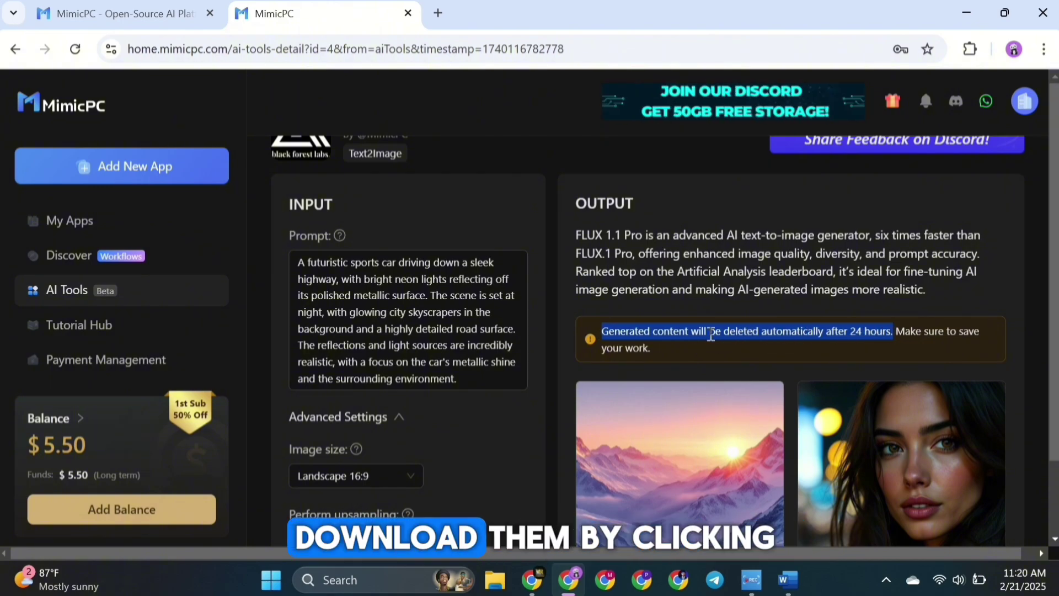
scroll(557, 342, "down", 5)
left_click(768, 401)
left_click(990, 401)
scroll(789, 430, "down", 3)
scroll(851, 446, "up", 10)
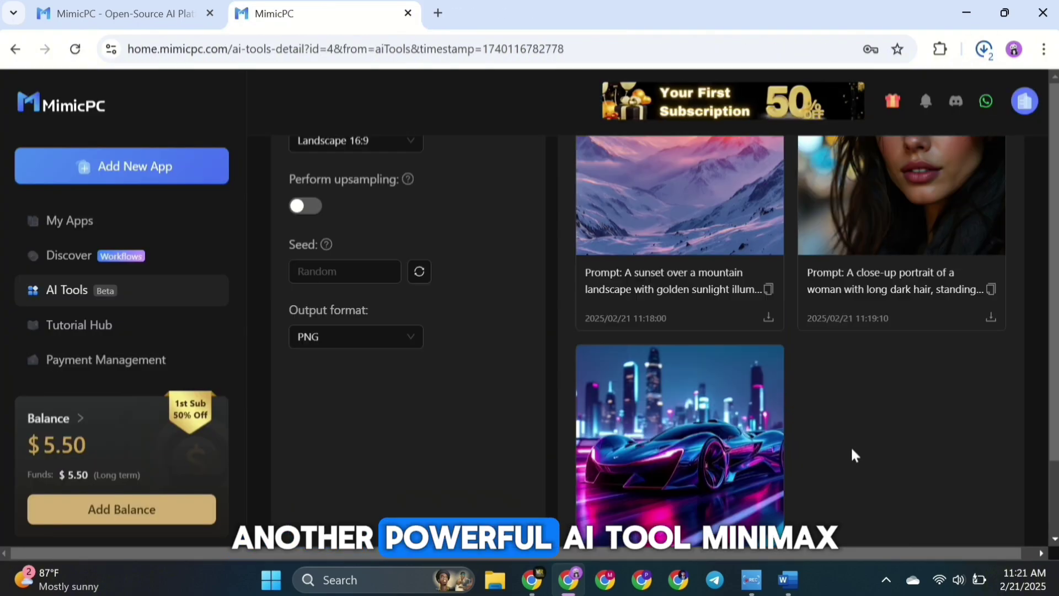
- Open MINIMAX I2V-01-live from AI Tools and upload the mountain sunset image as first frame
left_click(289, 162)
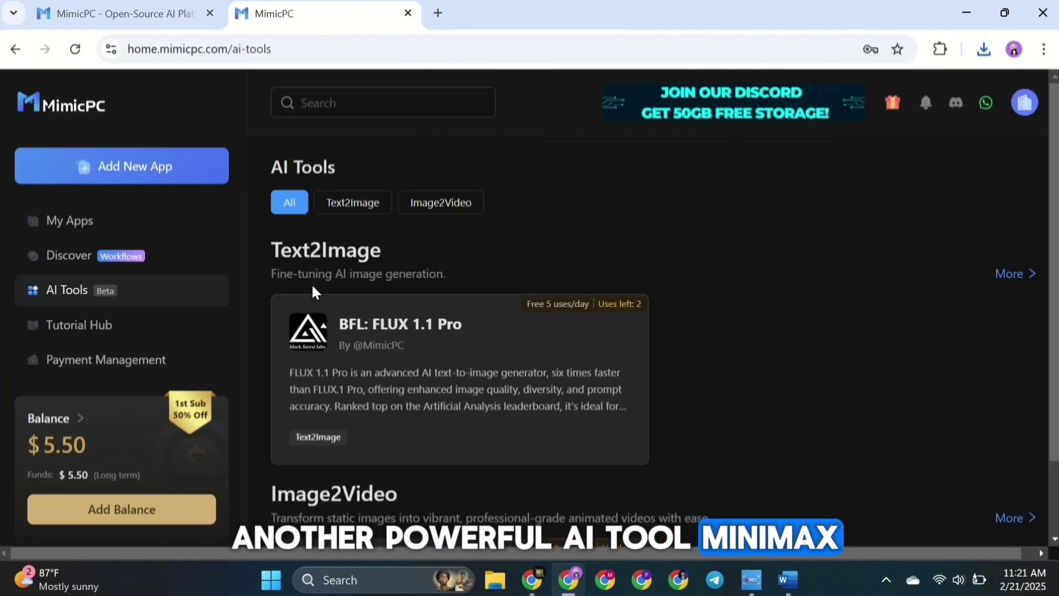
scroll(311, 283, "down", 4)
left_click(341, 421)
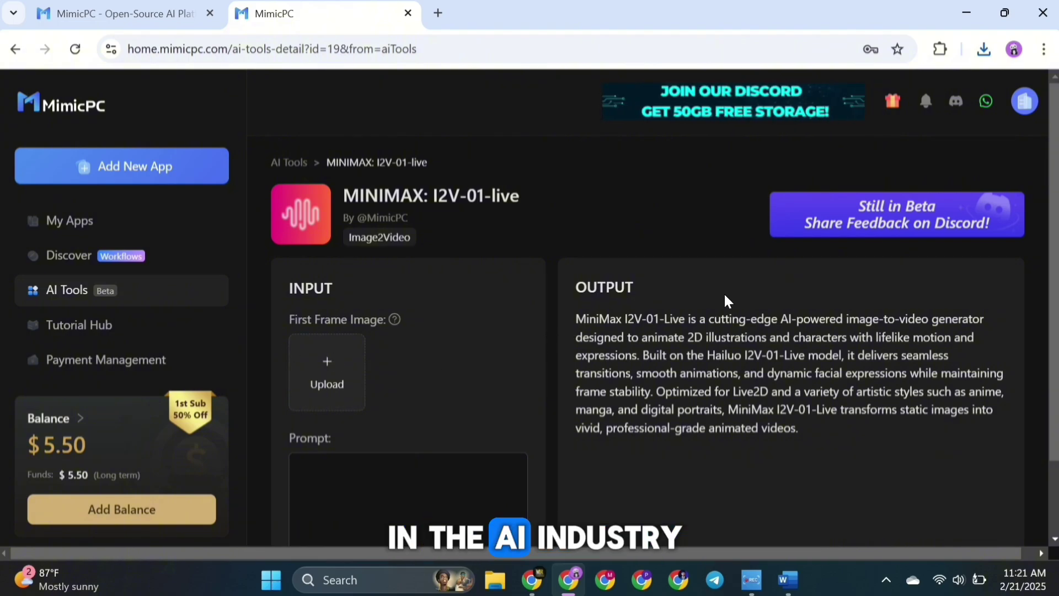
left_click(336, 370)
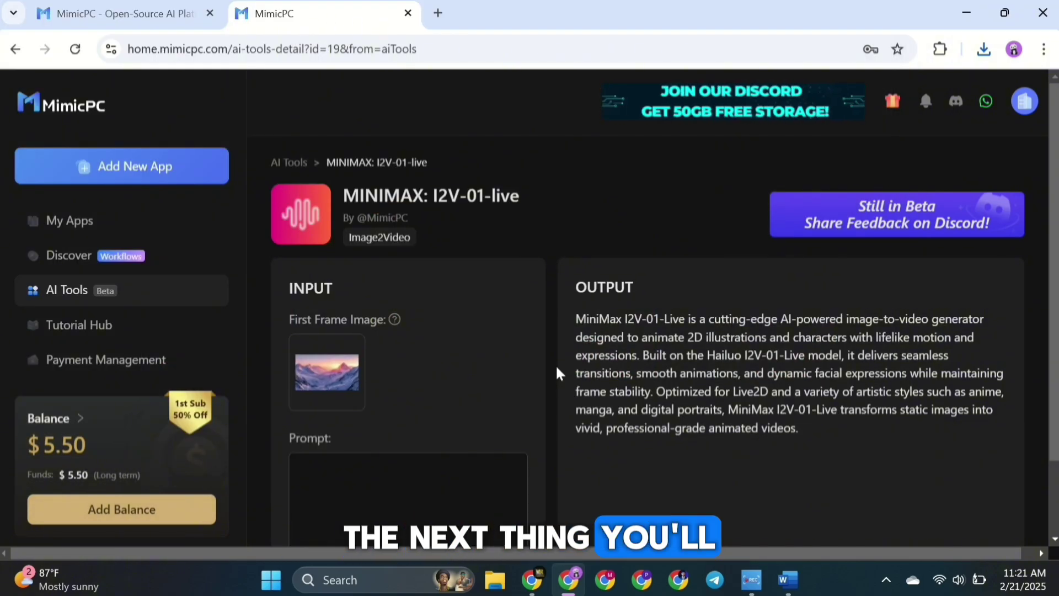
- Paste the sky-and-snow animation prompt and generate the video
scroll(556, 367, "down", 2)
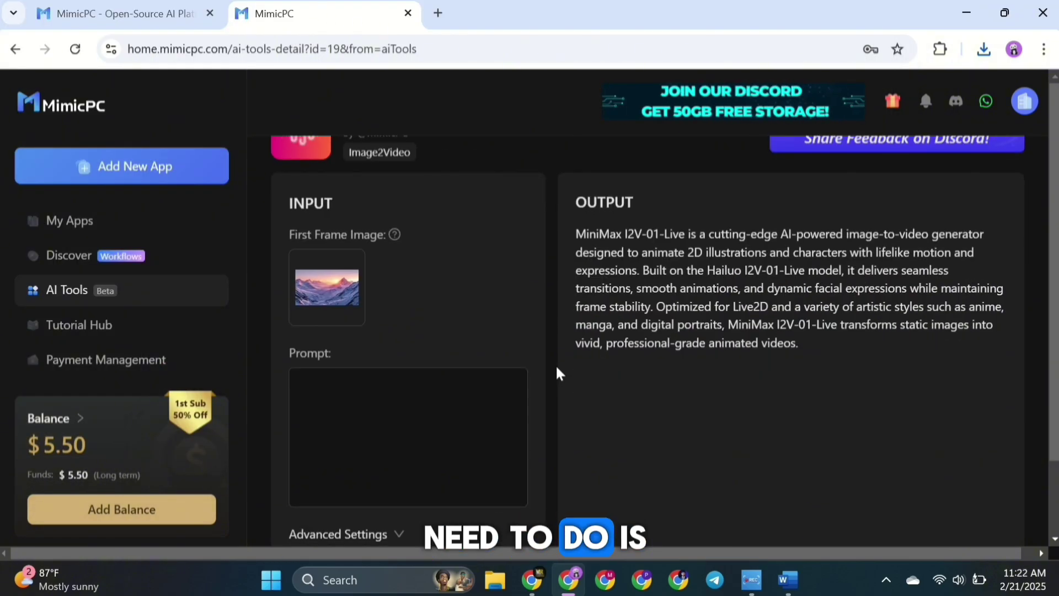
scroll(556, 367, "down", 2)
type("Animate the sunset over the mountain landscape by slowly transitioning the sky from warm orange to cool purple, with soft clouds drifting across. Add a subtle wind effect that moves the snow on the peaks and gently ripples the valleys below.")
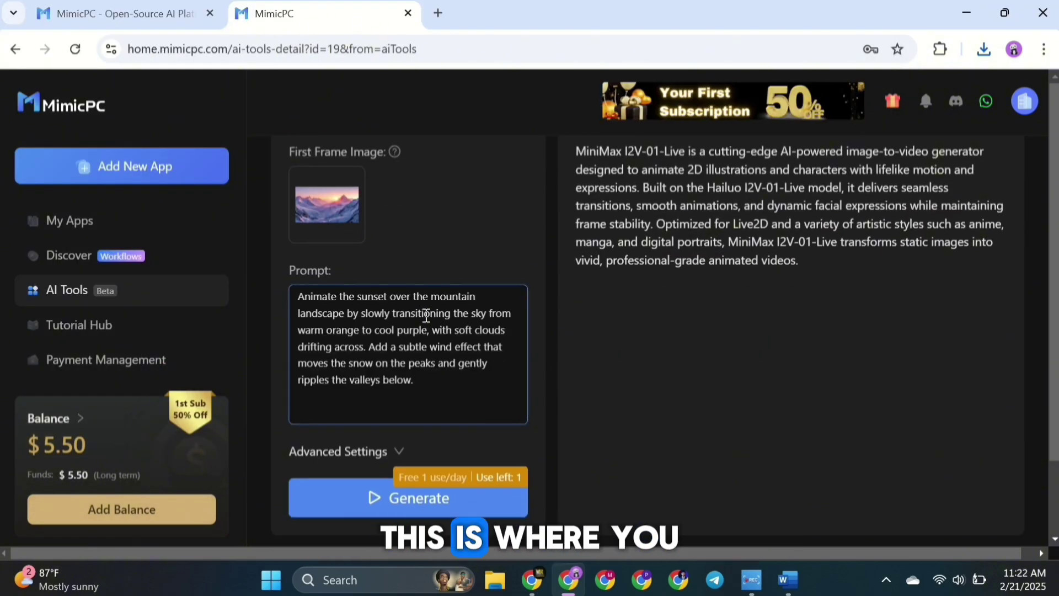
left_click(397, 450)
scroll(310, 349, "down", 3)
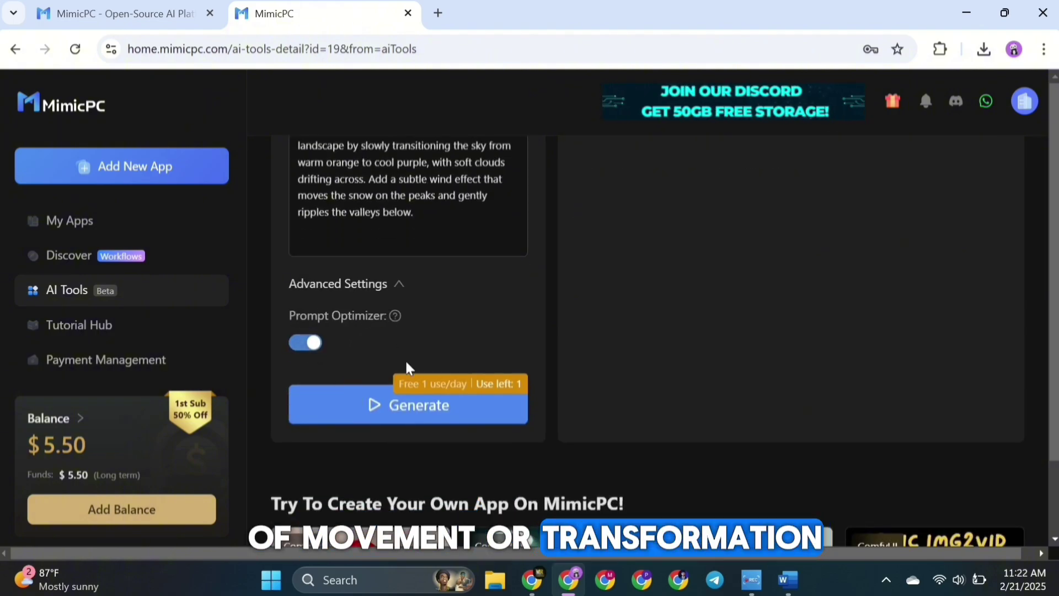
left_click(399, 412)
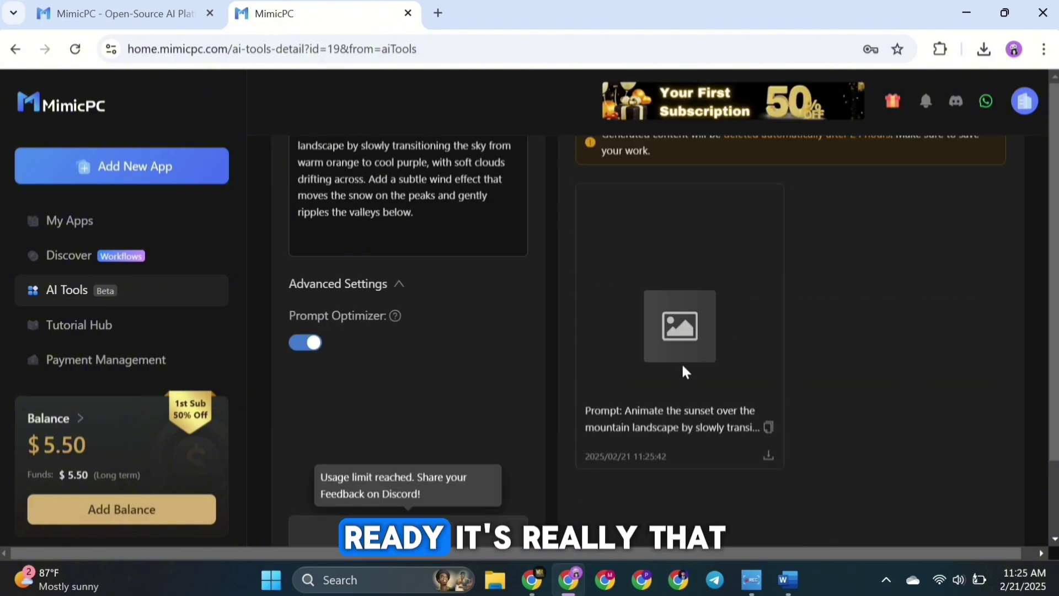
- Play the generated mountain sunset video clip
left_click(685, 302)
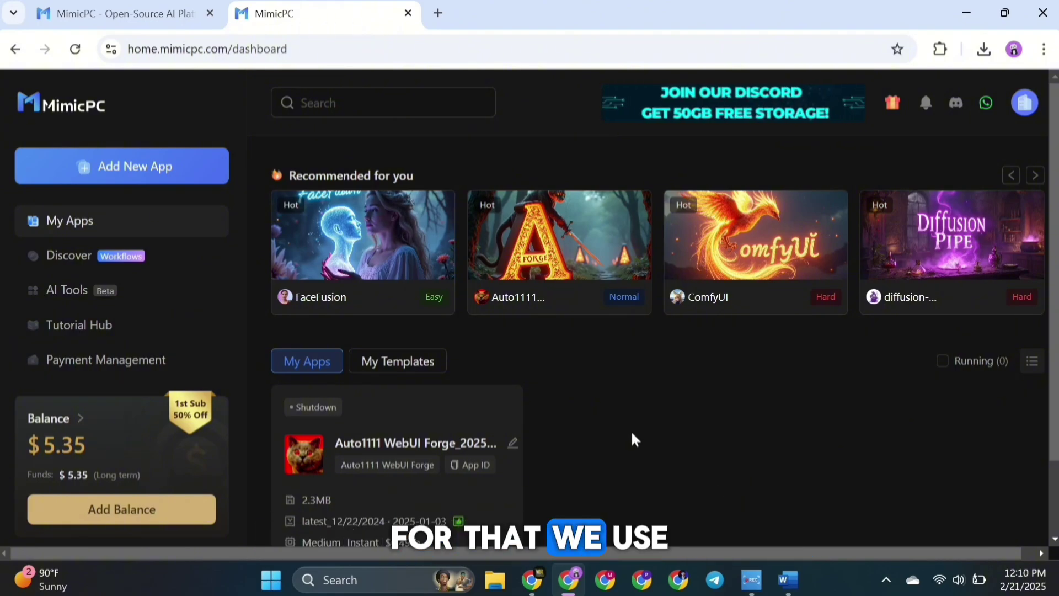
- Start Auto1111 WebUI Forge setup and keep the latest 12/22/2024 version
mouse_move(581, 266)
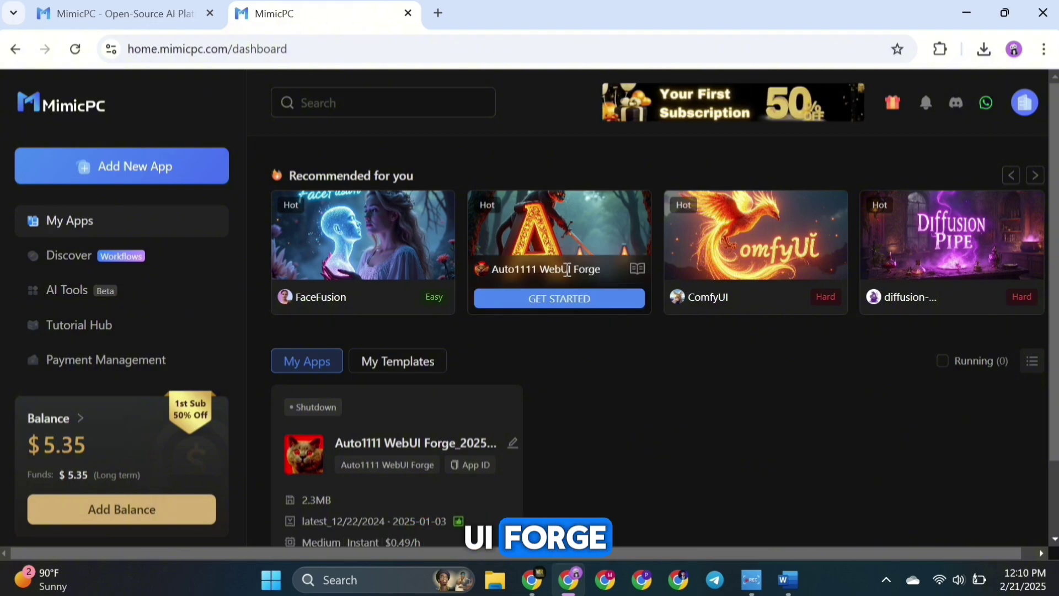
left_click(571, 300)
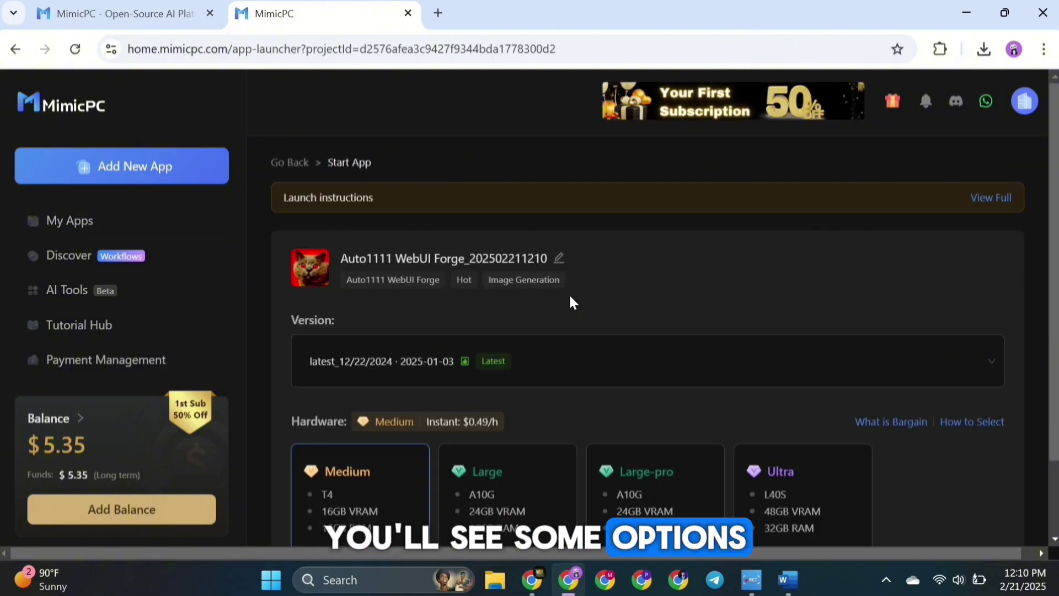
left_click(475, 374)
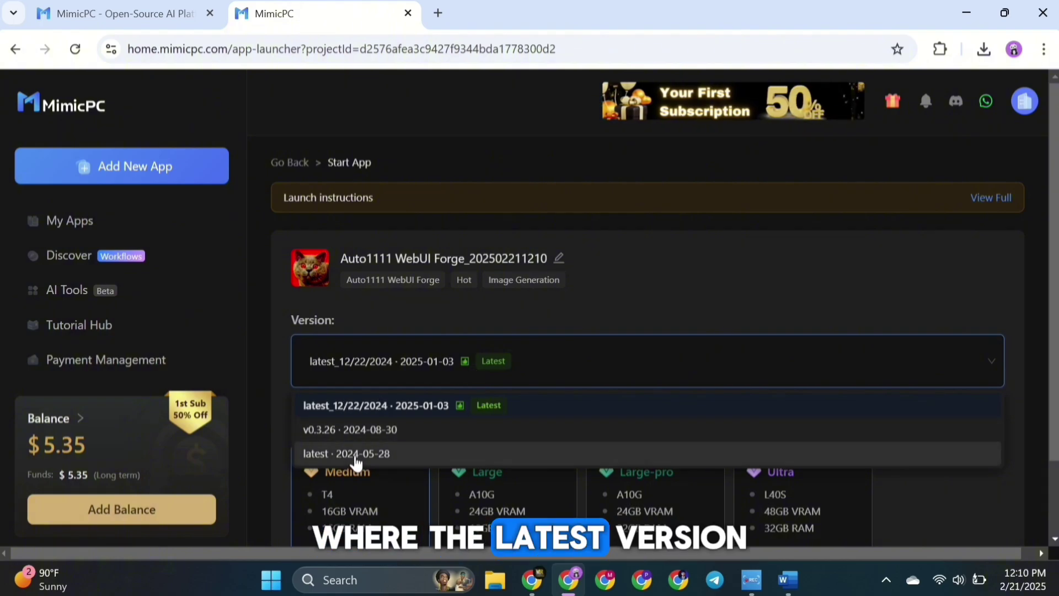
left_click(337, 409)
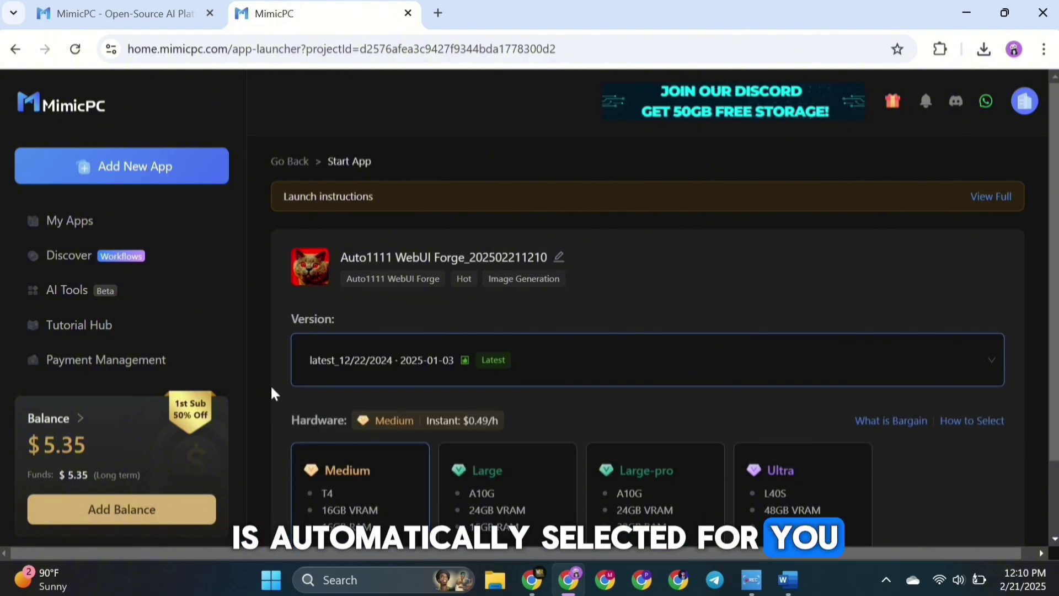
- Compare hardware tiers and settle on Medium at Instant $0.49/h
scroll(269, 385, "down", 3)
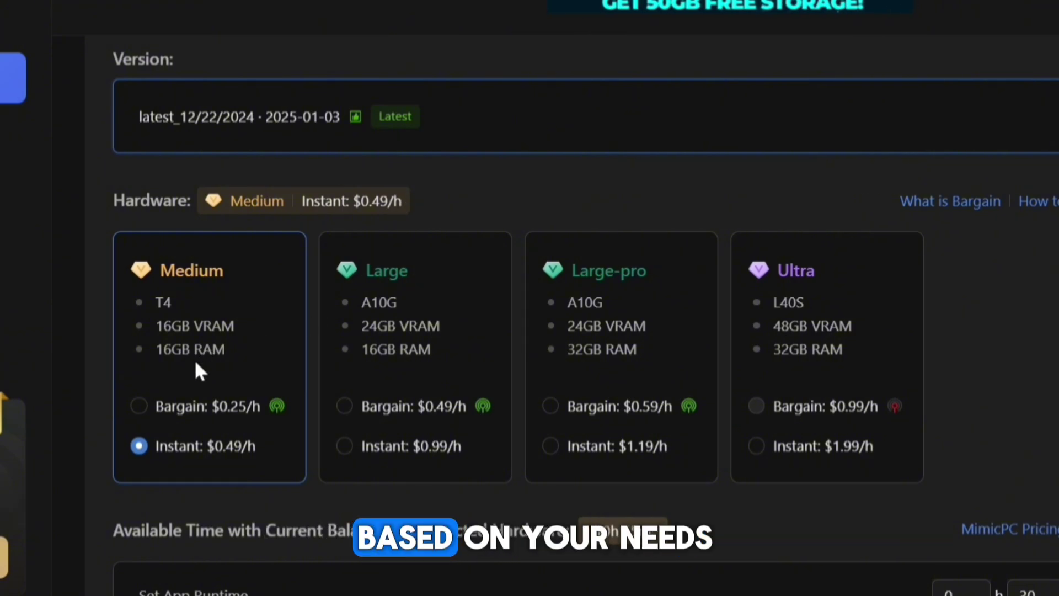
left_click(353, 444)
left_click(601, 447)
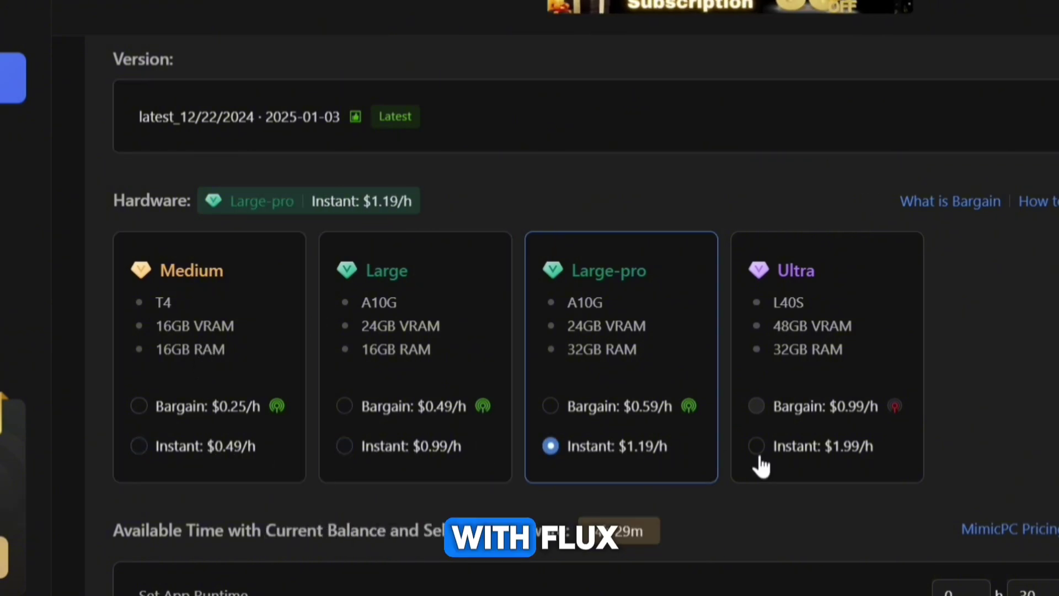
left_click(212, 447)
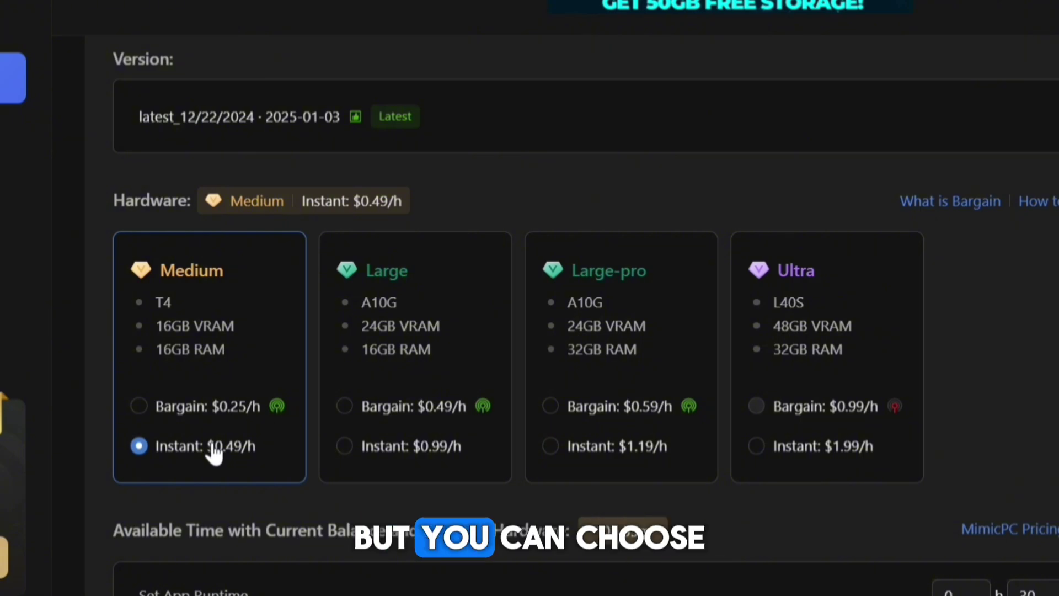
left_click(381, 452)
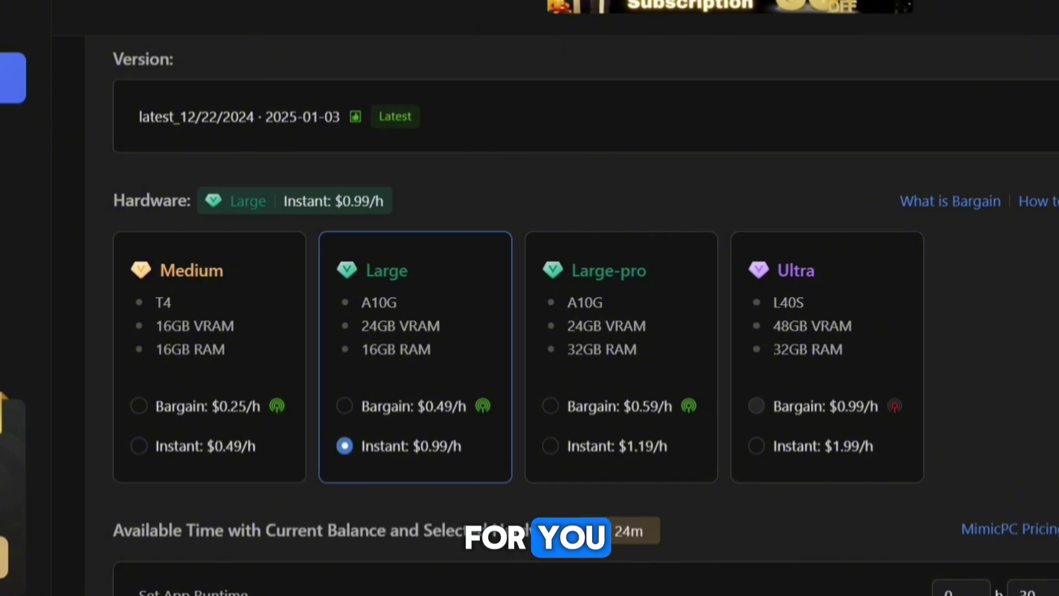
left_click_drag(177, 525, 565, 531)
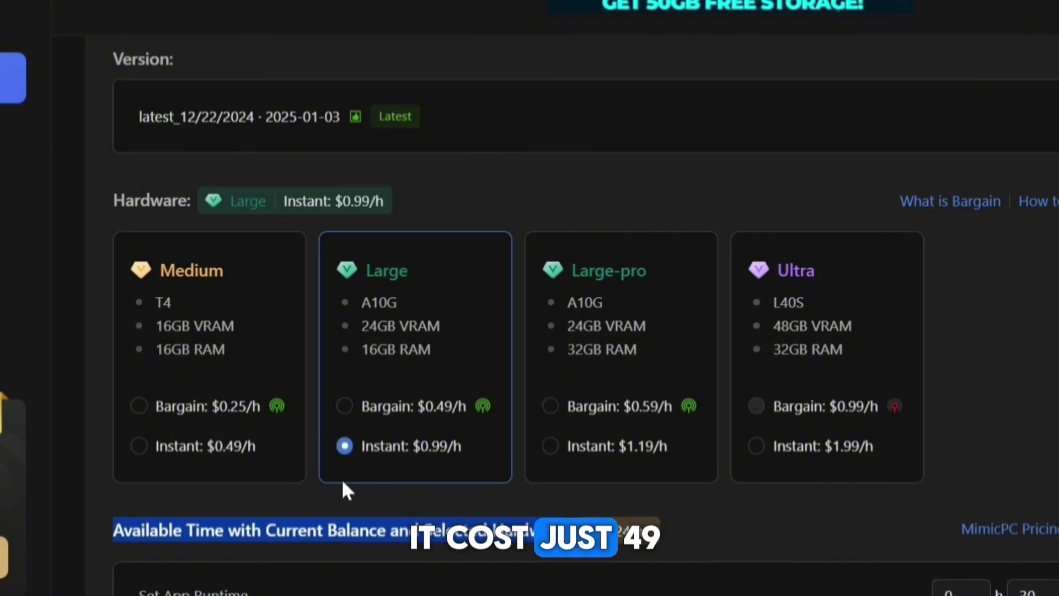
left_click(169, 455)
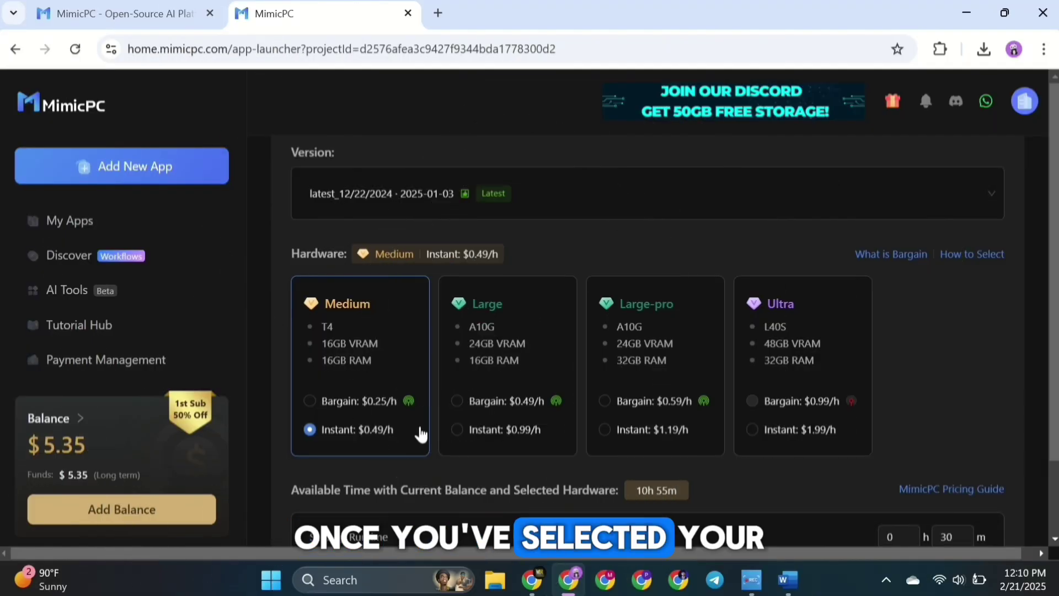
- Reselect Medium Instant $0.49/h hardware and set a 30-minute runtime
left_click(486, 429)
left_click_drag(297, 491, 616, 491)
left_click(359, 430)
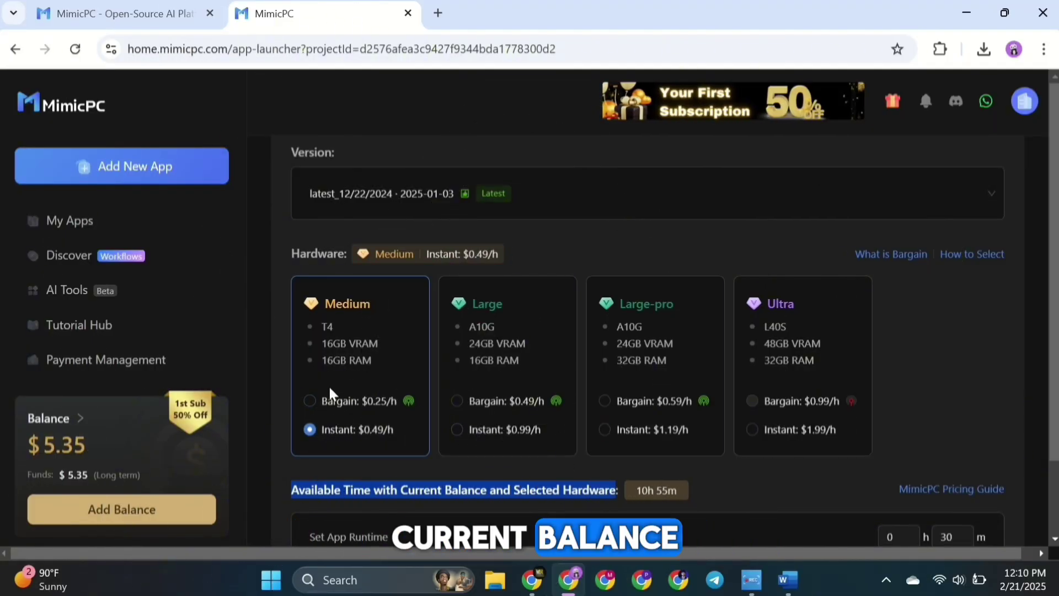
scroll(343, 361, "down", 2)
left_click(274, 413)
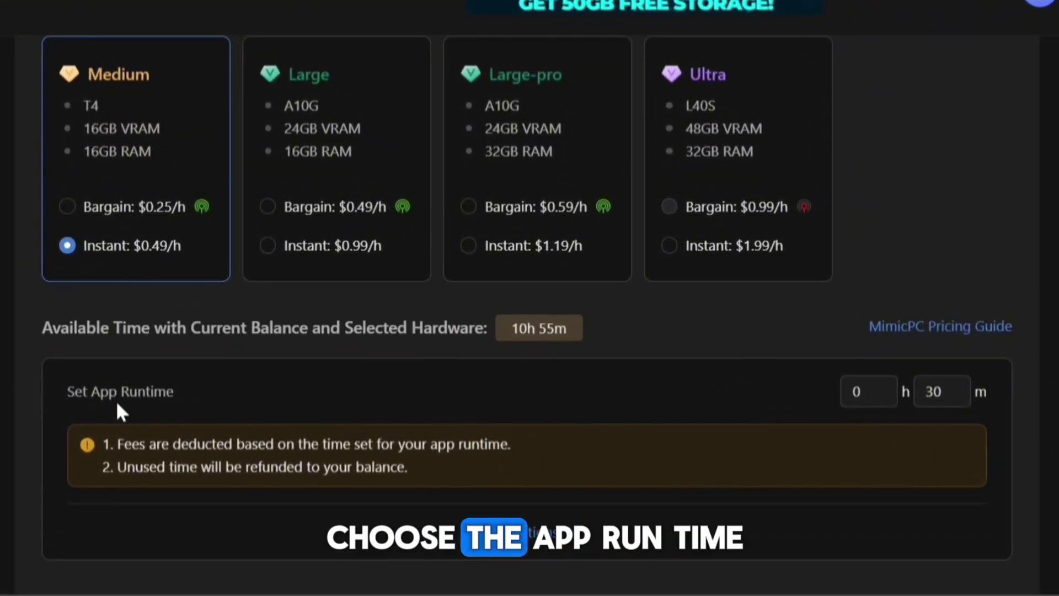
left_click_drag(959, 399, 959, 382)
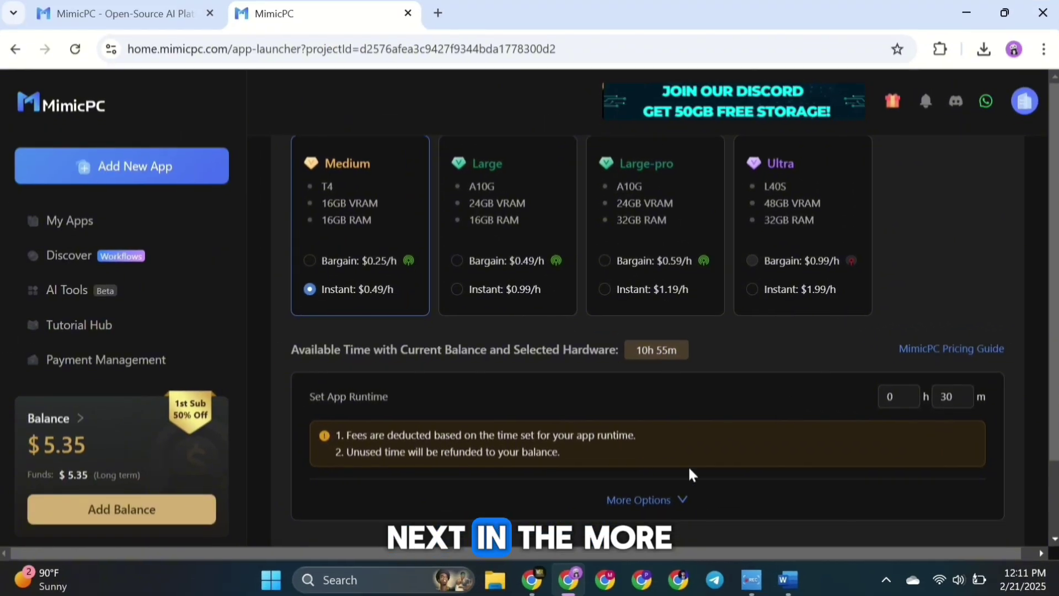
- Review More Options with automatic stop and reminder on, then create and start the app
scroll(996, 445, "down", 2)
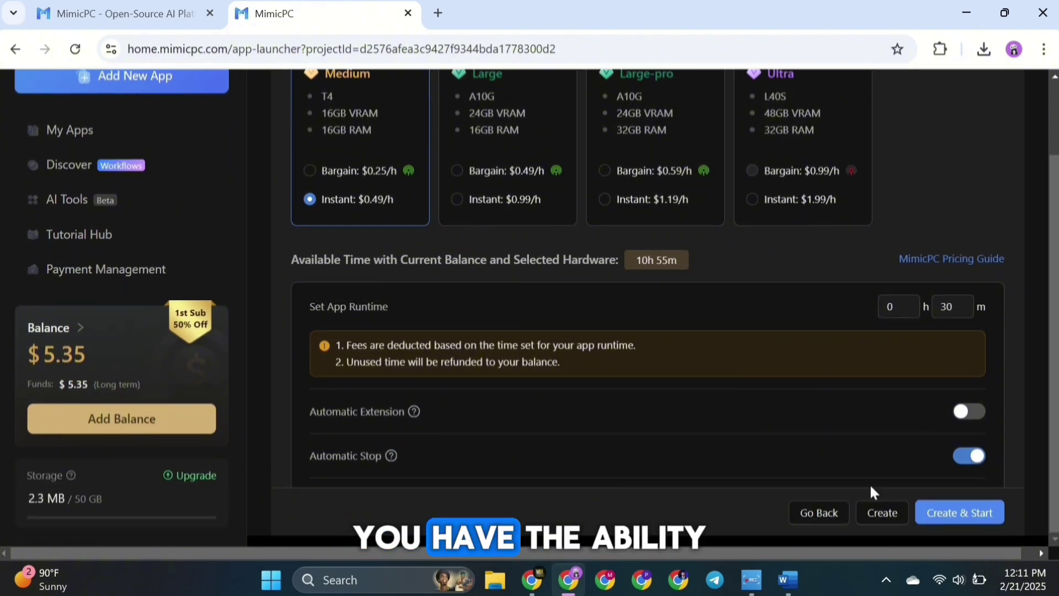
scroll(634, 419, "down", 2)
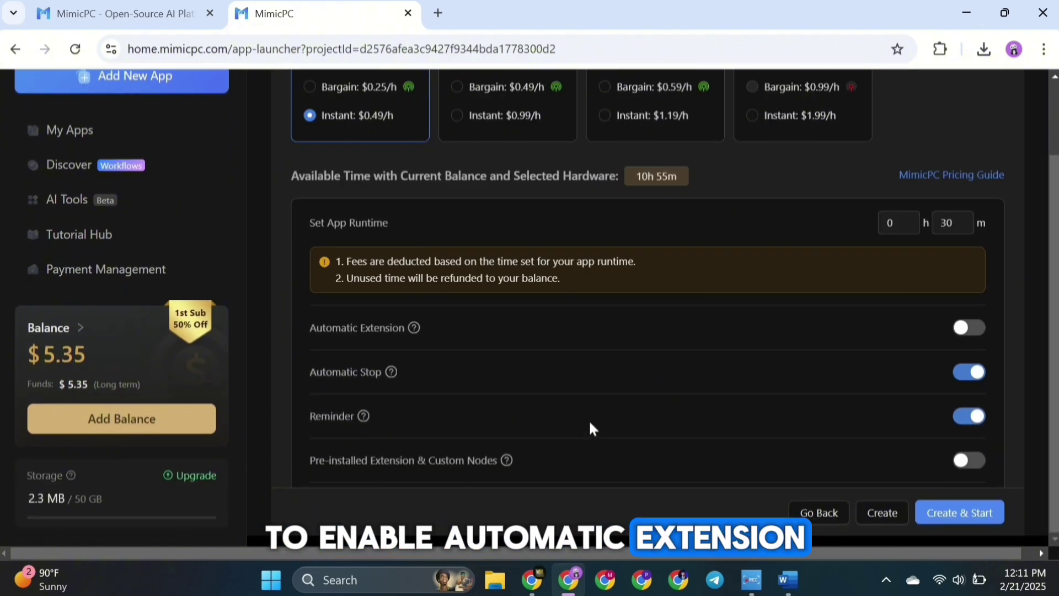
scroll(373, 433, "down", 2)
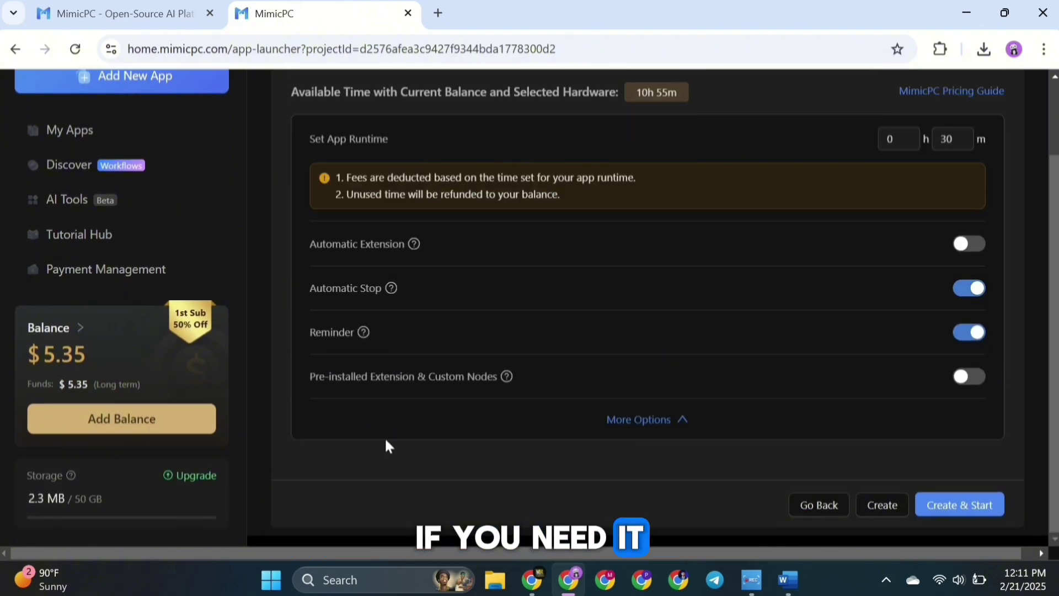
mouse_move(514, 385)
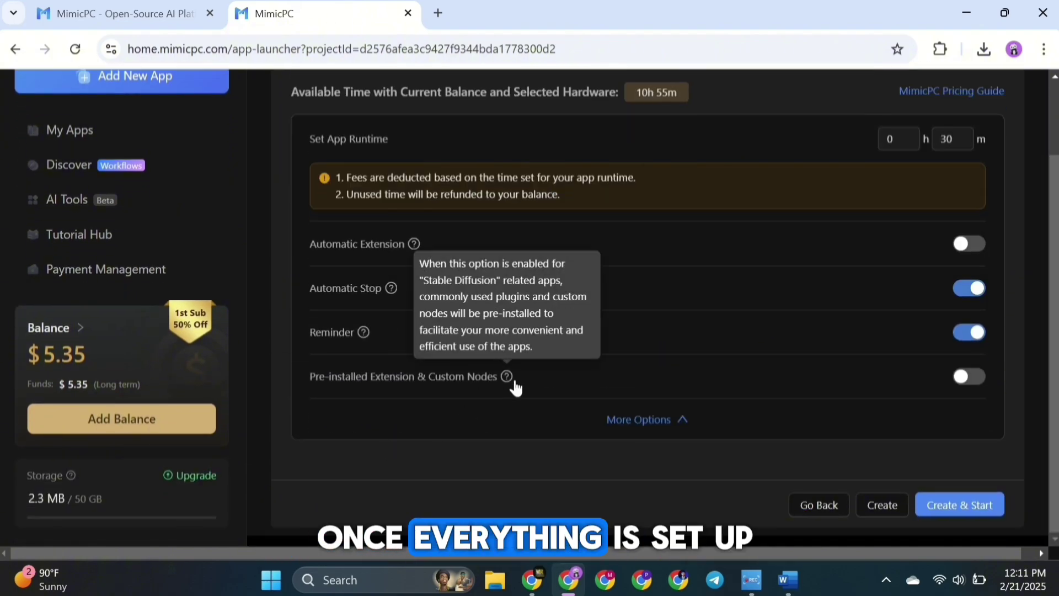
left_click(957, 506)
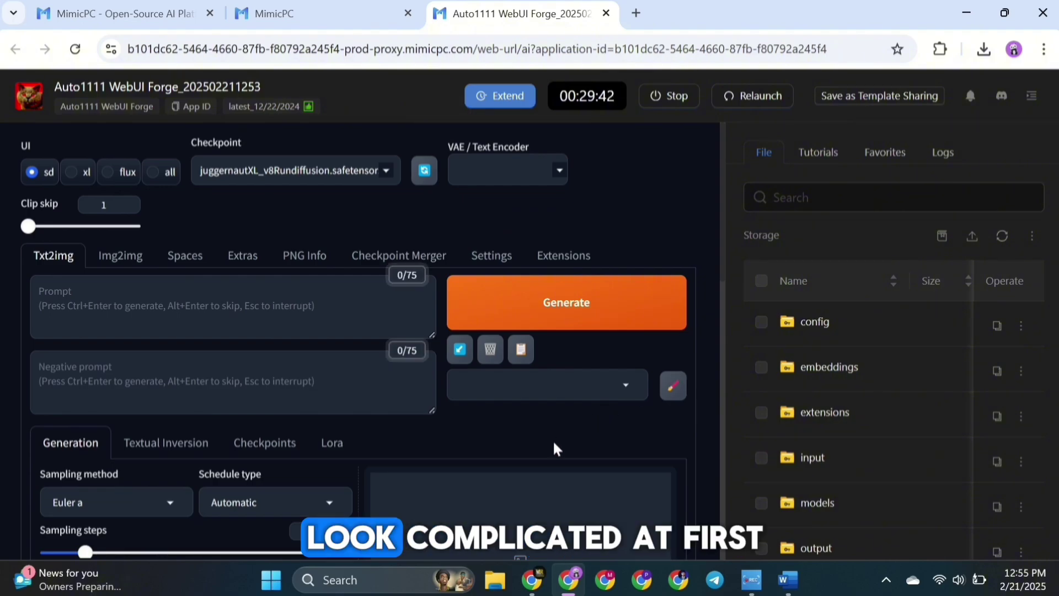
- Scroll through the Forge Txt2img settings to find the UI preset options
scroll(554, 444, "down", 13)
scroll(553, 439, "up", 15)
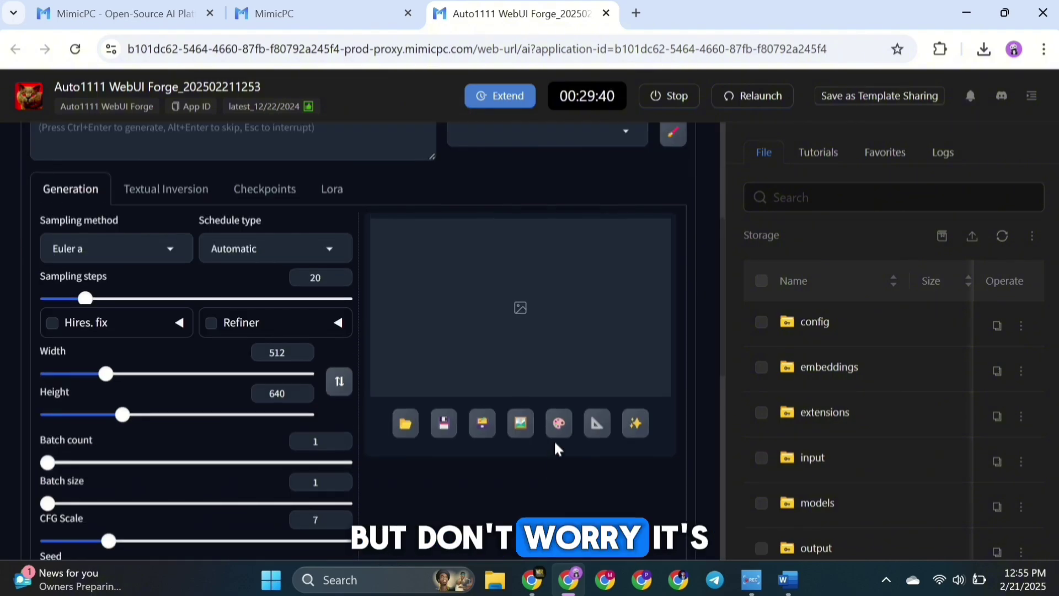
scroll(554, 440, "down", 6)
scroll(555, 449, "down", 5)
scroll(557, 449, "up", 15)
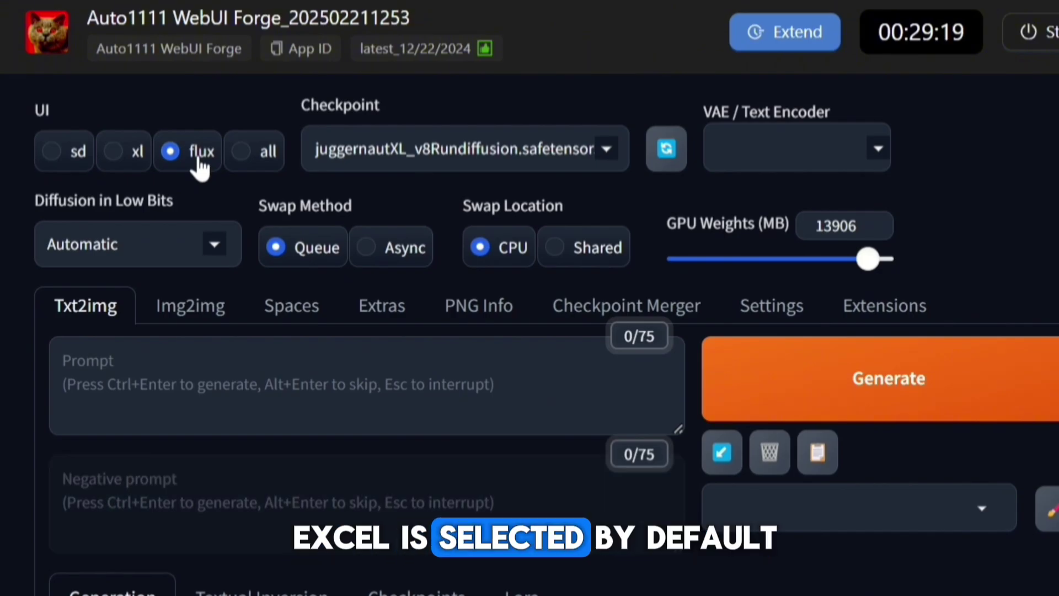
- Load the flux1-dev-bnb-nf4-v2 checkpoint and enter the prompt 'a beautiful women with pink hair looking at the camera'
left_click(605, 148)
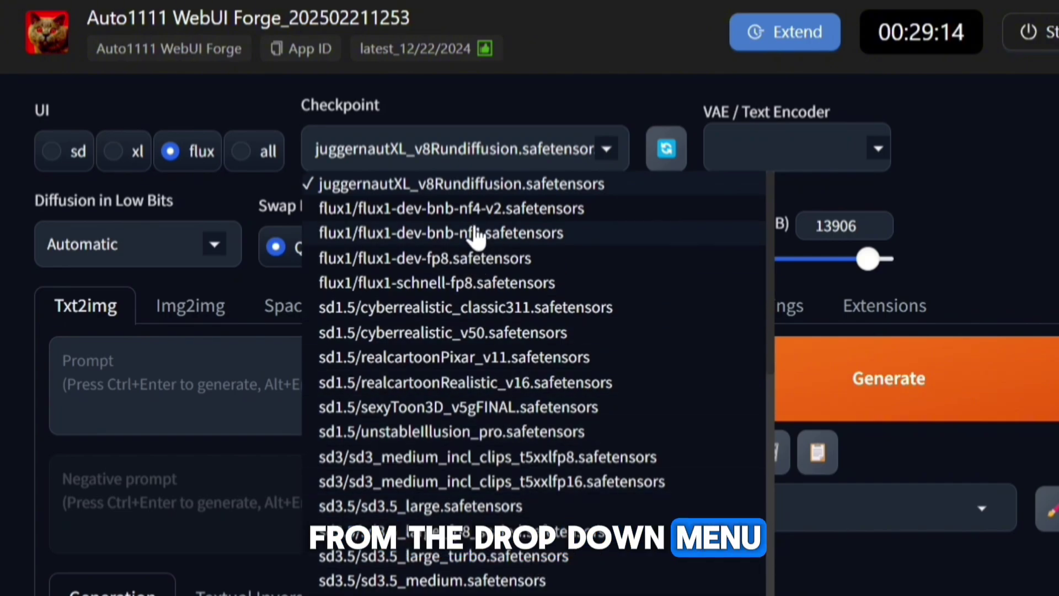
left_click(503, 210)
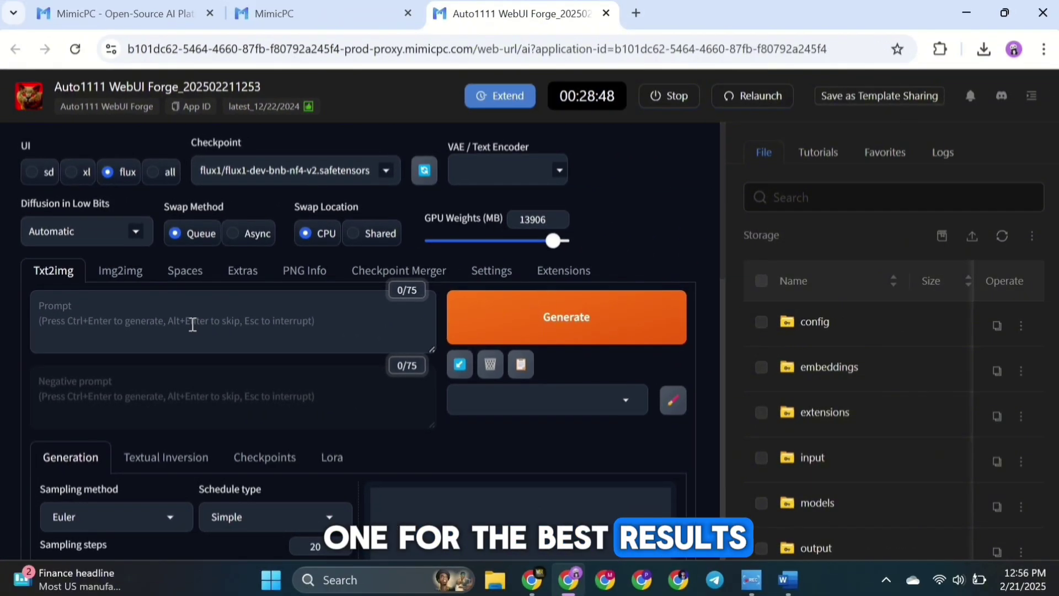
left_click(189, 321)
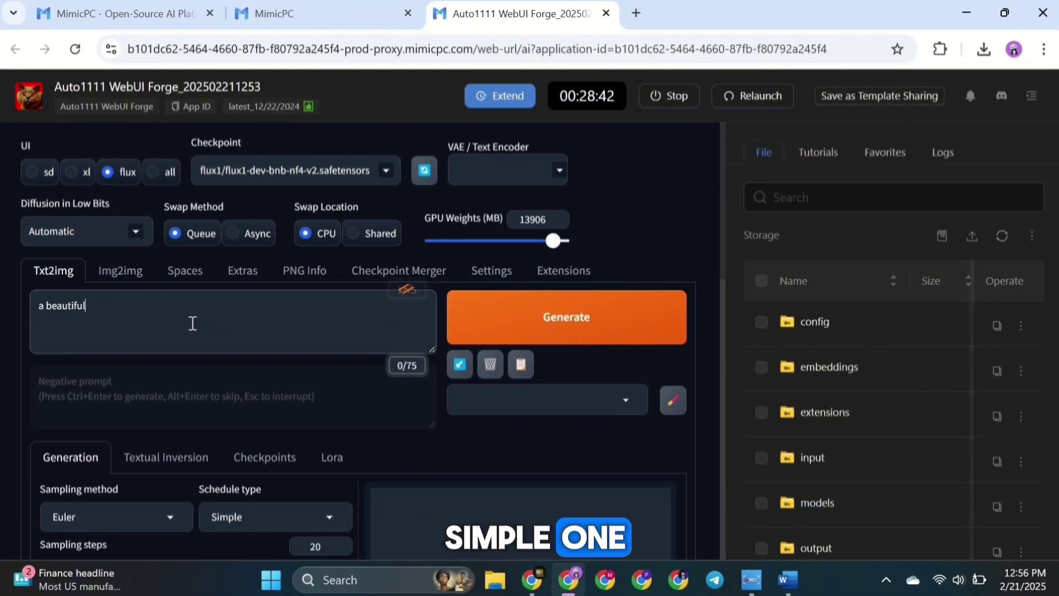
type("women")
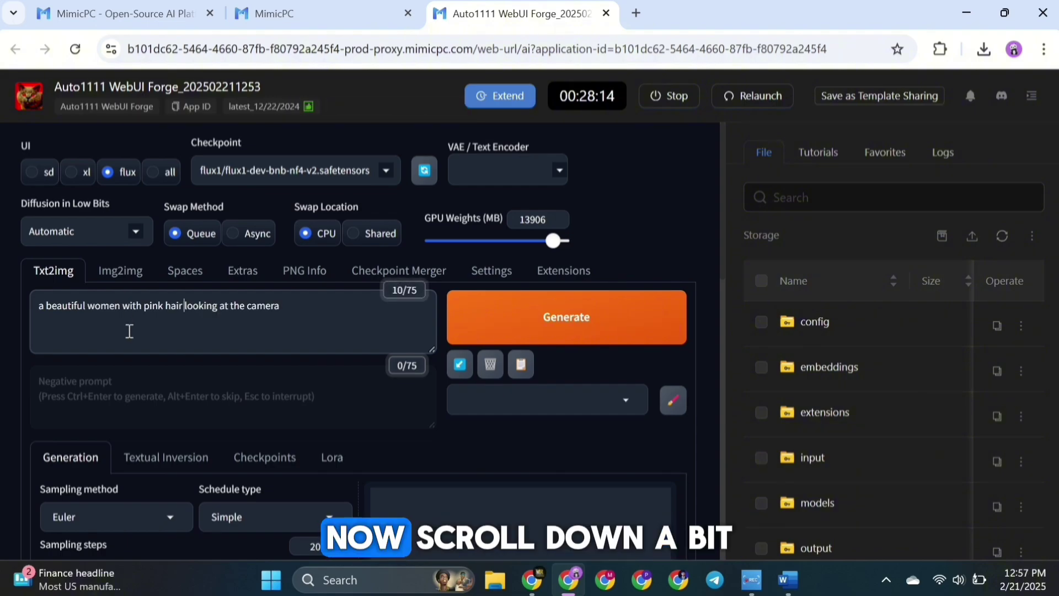
- Set 50 sampling steps and a 1280×720 image size, then generate
scroll(187, 399, "down", 5)
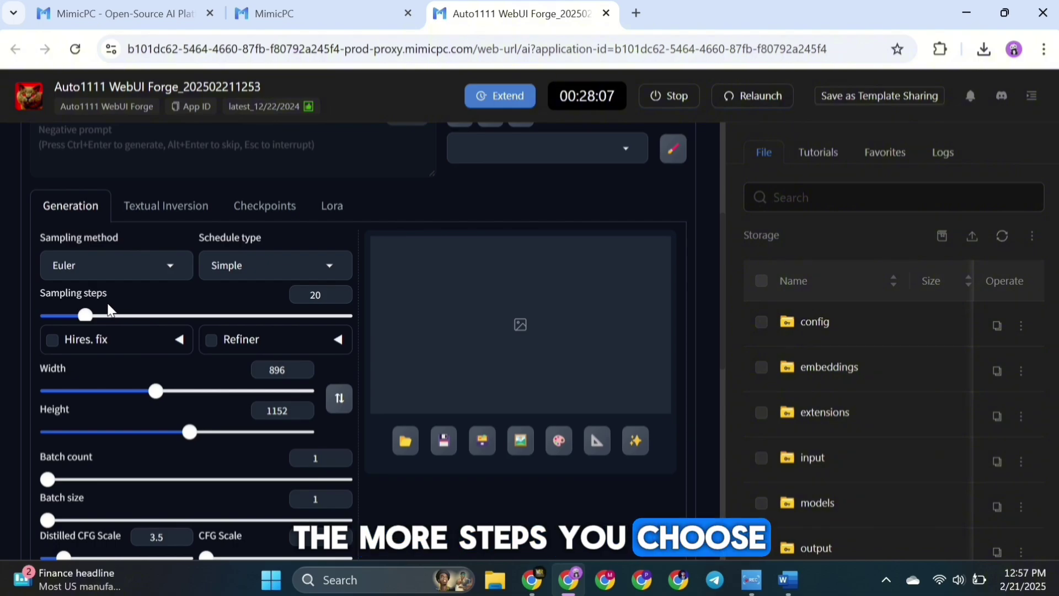
left_click(315, 293)
type("5")
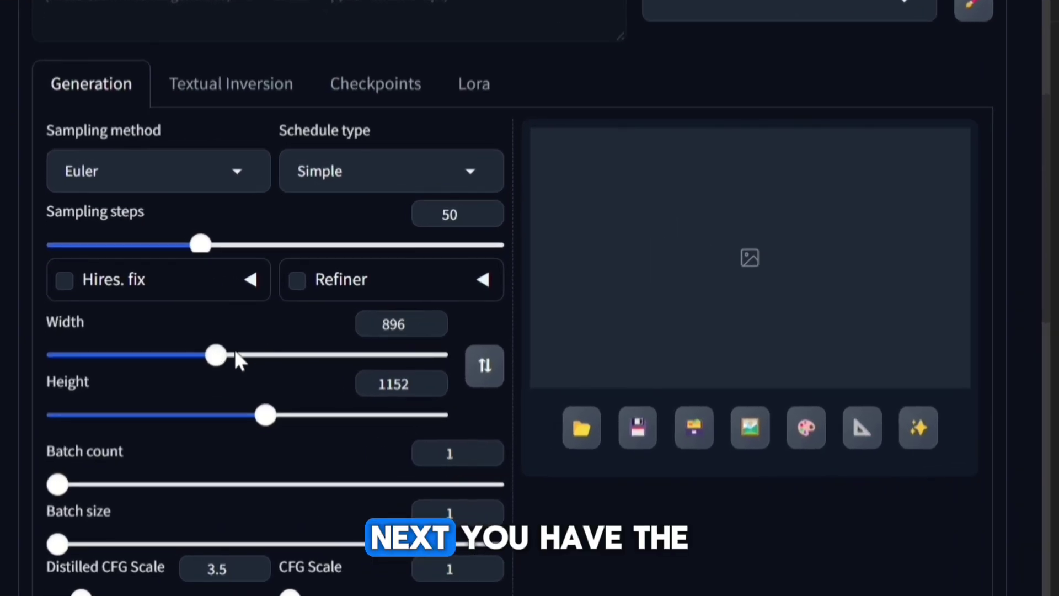
left_click_drag(170, 393, 192, 404)
left_click_drag(268, 374, 282, 371)
type("80")
double_click(380, 383)
type("720")
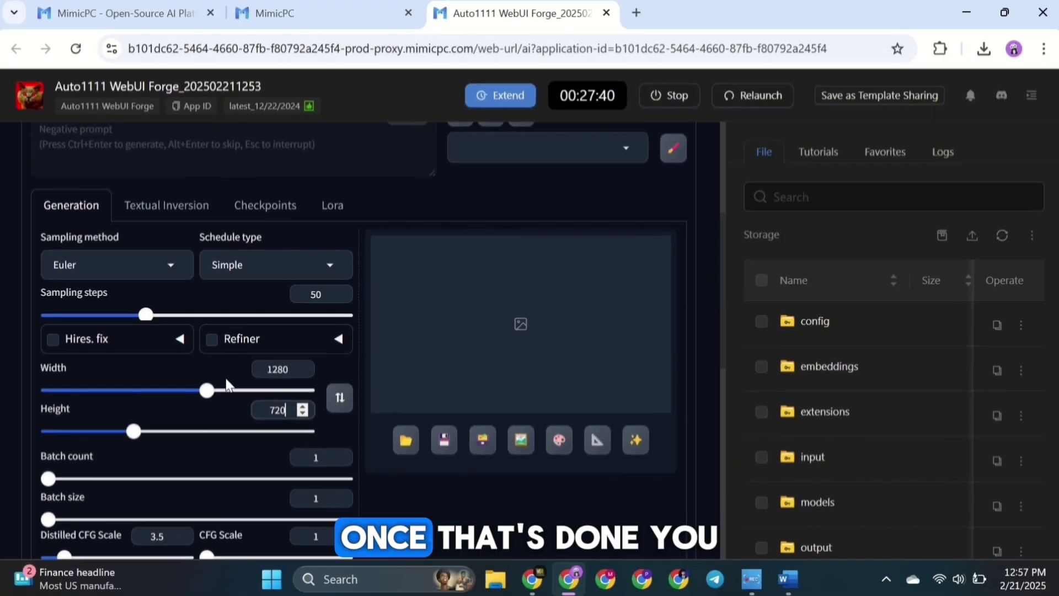
scroll(226, 382, "down", 4)
scroll(215, 425, "up", 8)
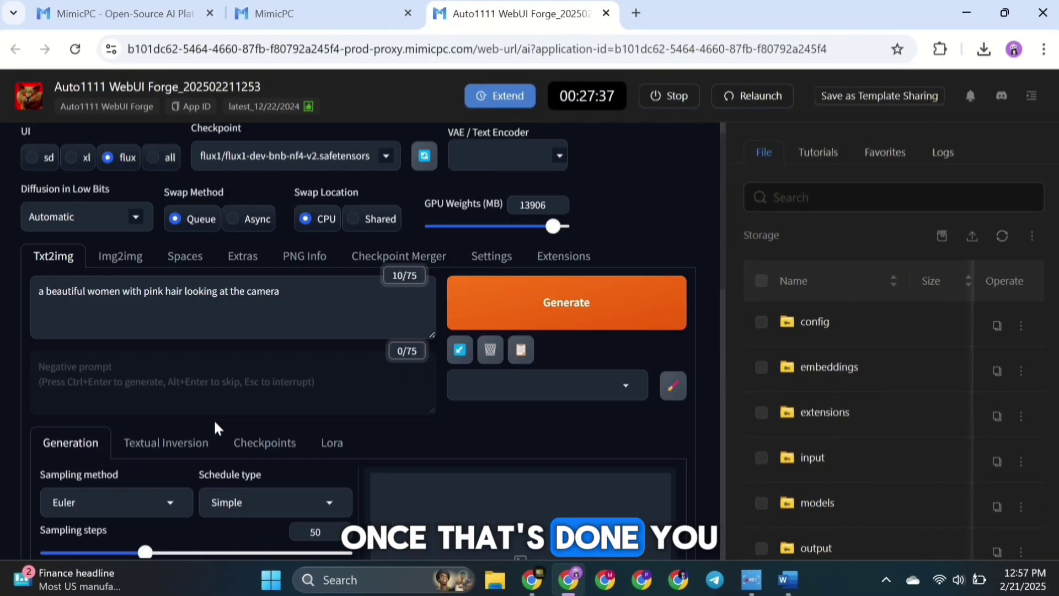
left_click(518, 328)
- Close the full-size view and download the pink-haired portrait as image (2).png
scroll(393, 426, "down", 3)
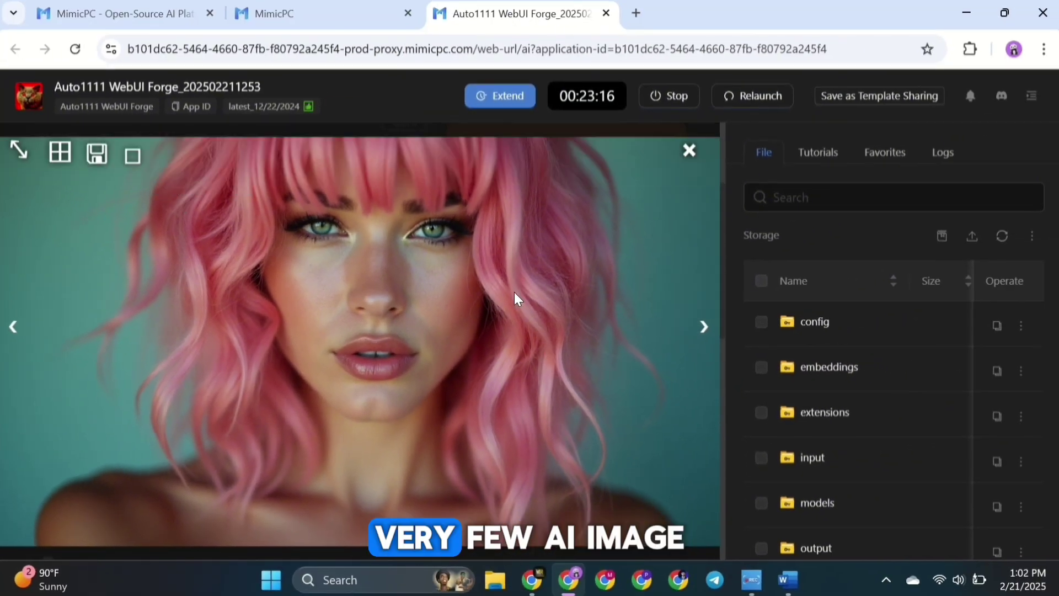
left_click(689, 151)
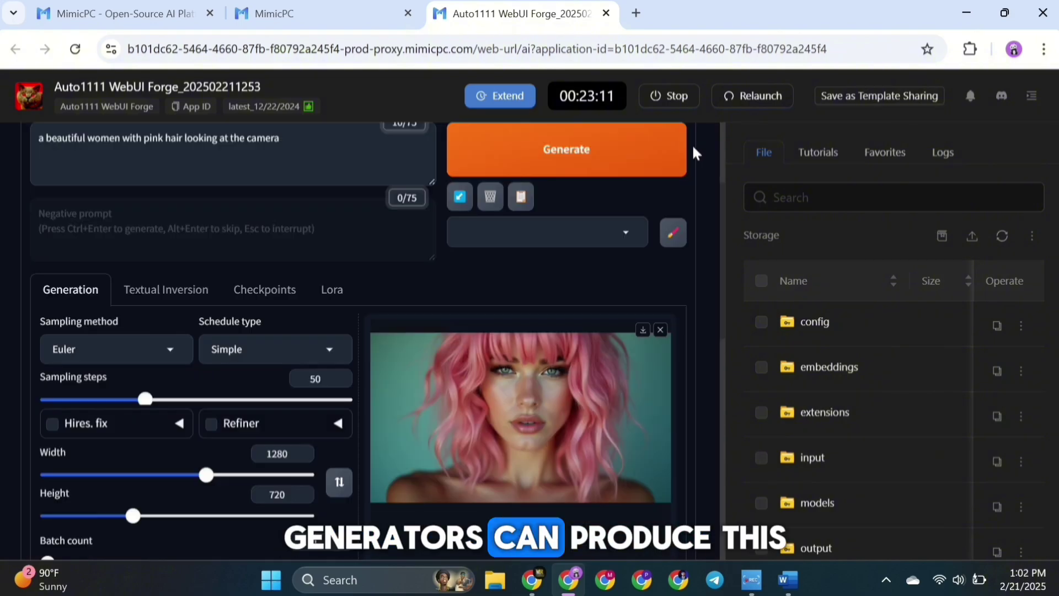
left_click(643, 330)
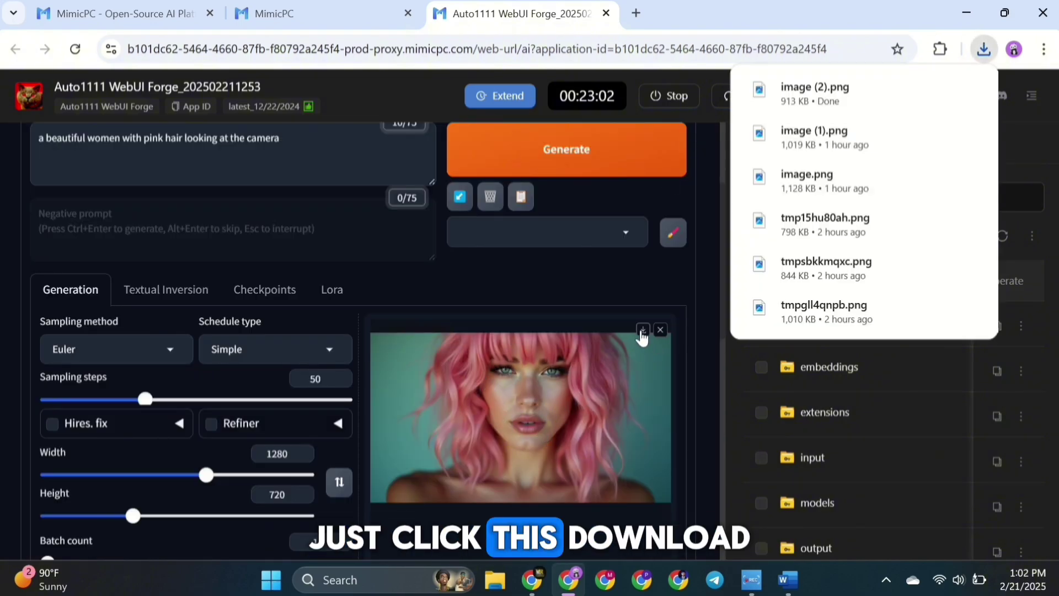
scroll(478, 454, "up", 3)
left_click(293, 313)
- Add ', Disney Style' to the prompt, generate and download the cartoon image (3).png, then paste a detailed prompt
type(", D")
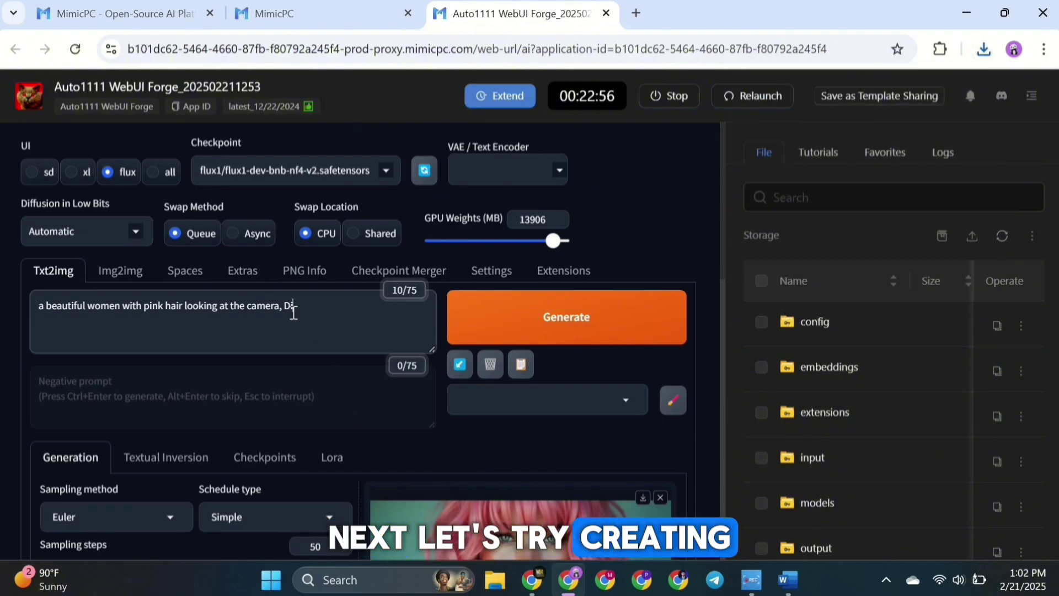
type("isney Style")
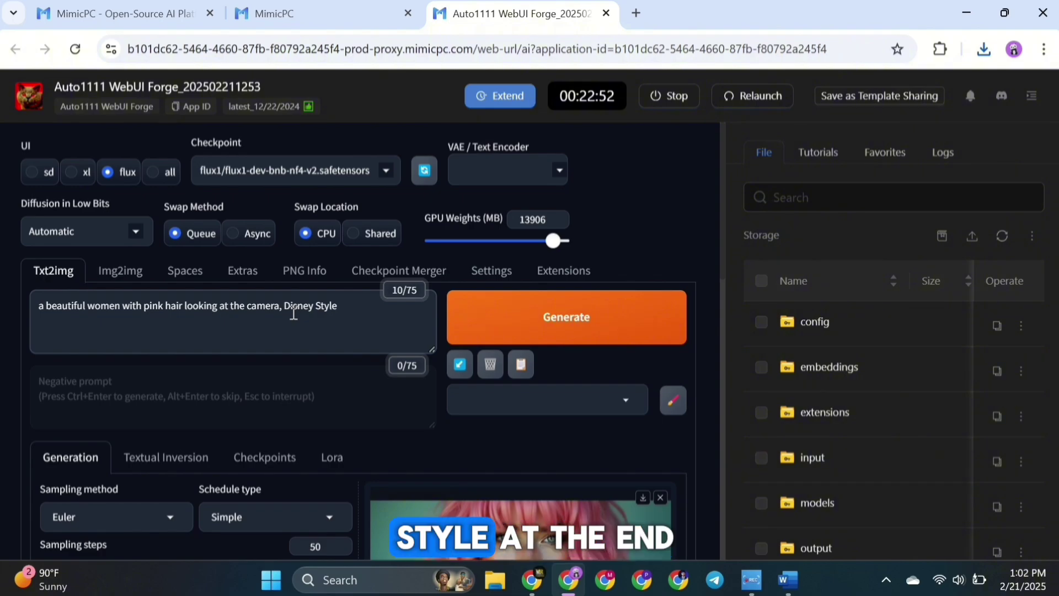
left_click(560, 332)
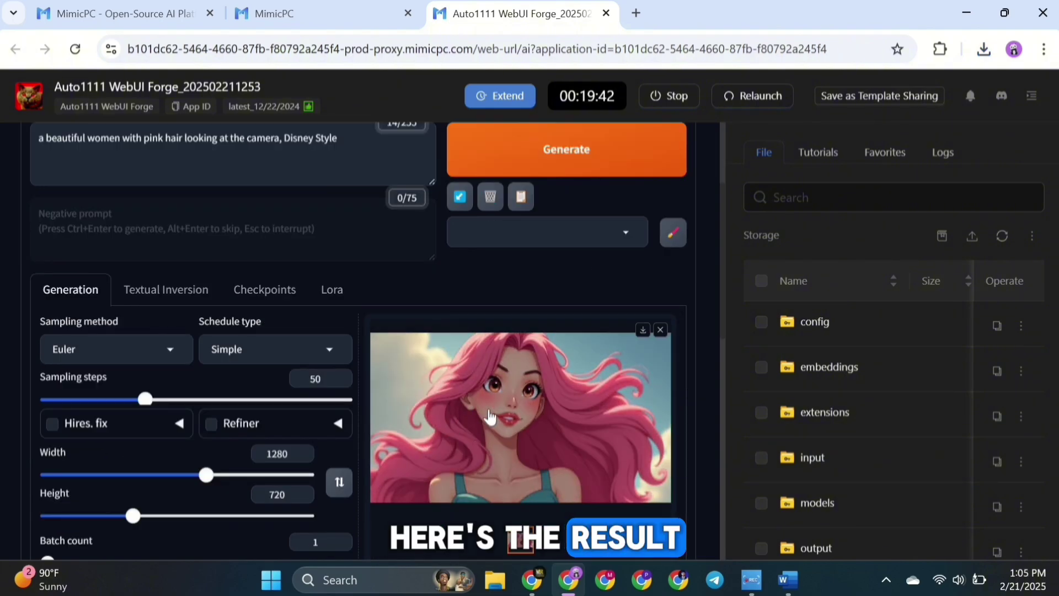
left_click(488, 407)
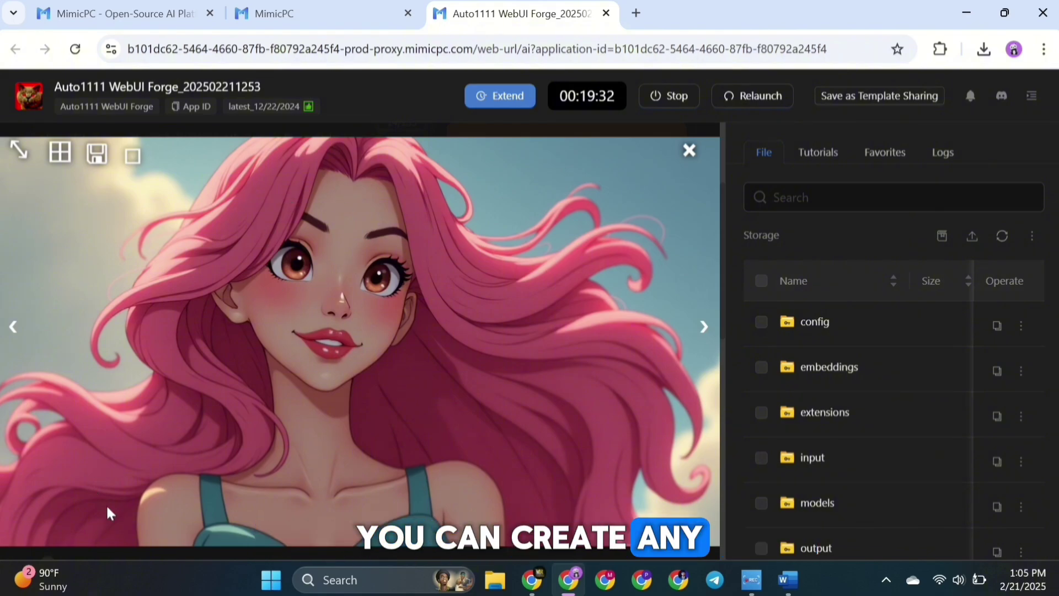
left_click(688, 151)
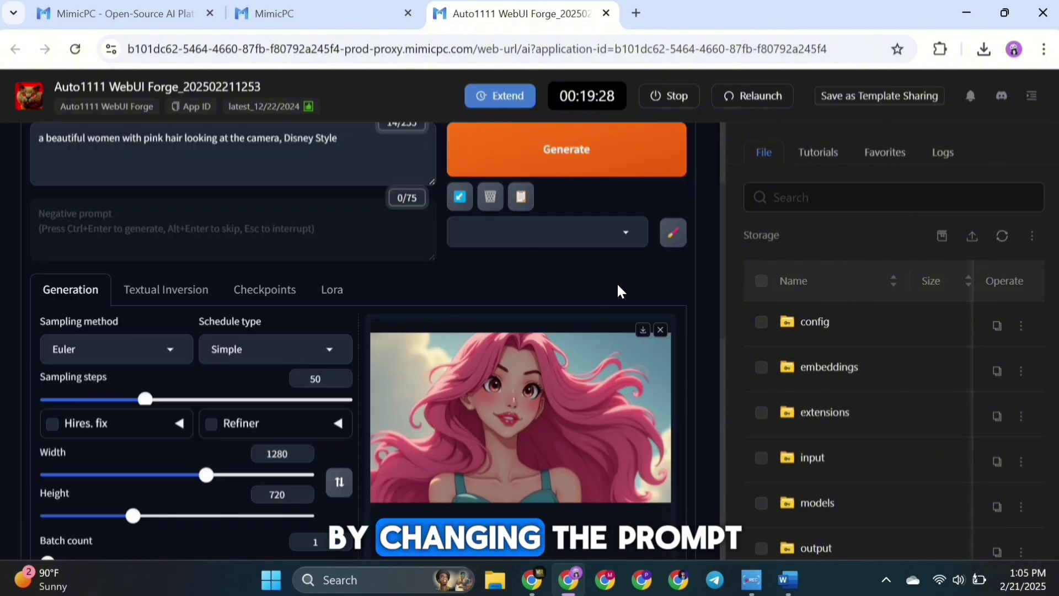
left_click(643, 331)
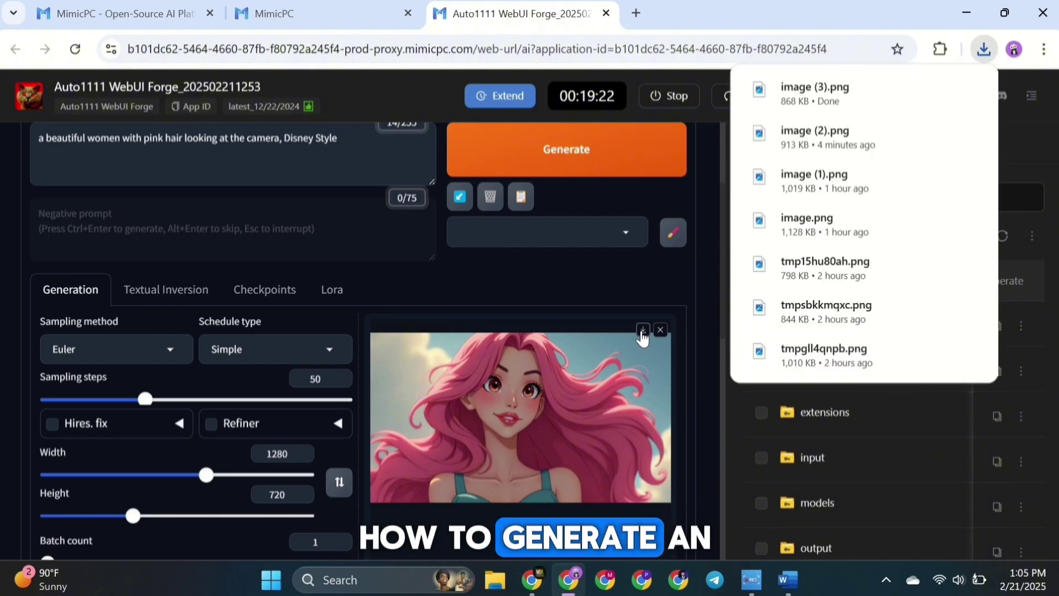
left_click(592, 288)
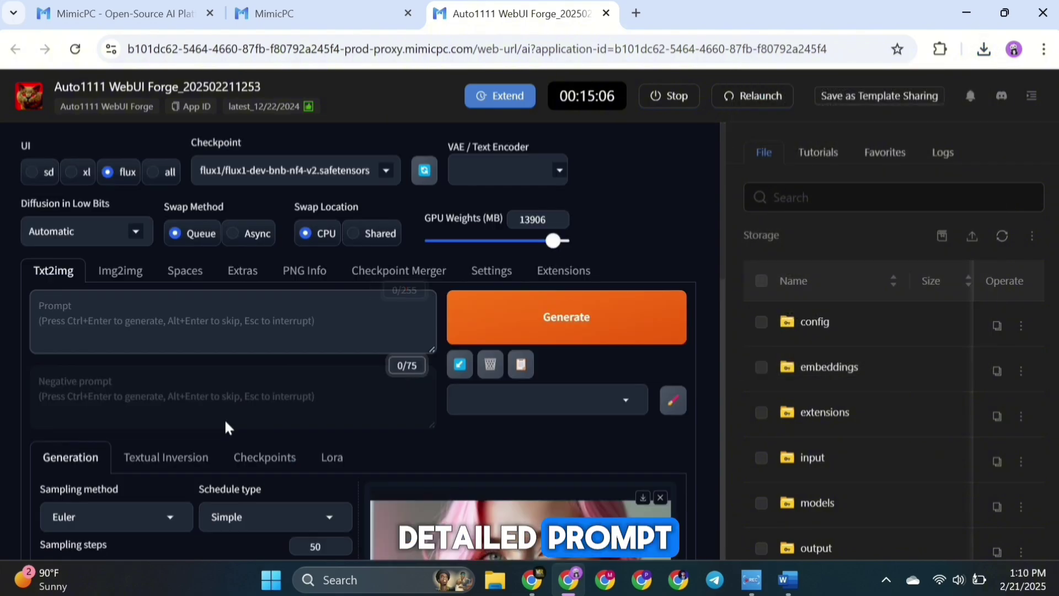
type("A highly detailed and realistic portrait of a young woman with wavy, shoulder-length pastel pink hair. She has a confident yet natural expression, with well-defined facial features, full lips, and soft brown eyes. Her skin is smooth and radiant, with subtle lighting that enhances the natural contours of her face. She wears a fitted white tank top, revealing toned shoulders and arms. The background is a clean, minimalistic white wall. Her hair is slightly tousled, with strands naturally falling around her face, giving a relaxed yet stylish look. Shot in a studio setting with soft, even lighting for a professional and polished feel. The focus is sharp, capturing every detail with ultra-realistic textures, skin tones, and lighting effects. 4K resolution, cinematic depth of field, and professional-grade photography quality.")
- Generate the realistic portrait from the detailed prompt and download it
left_click(564, 330)
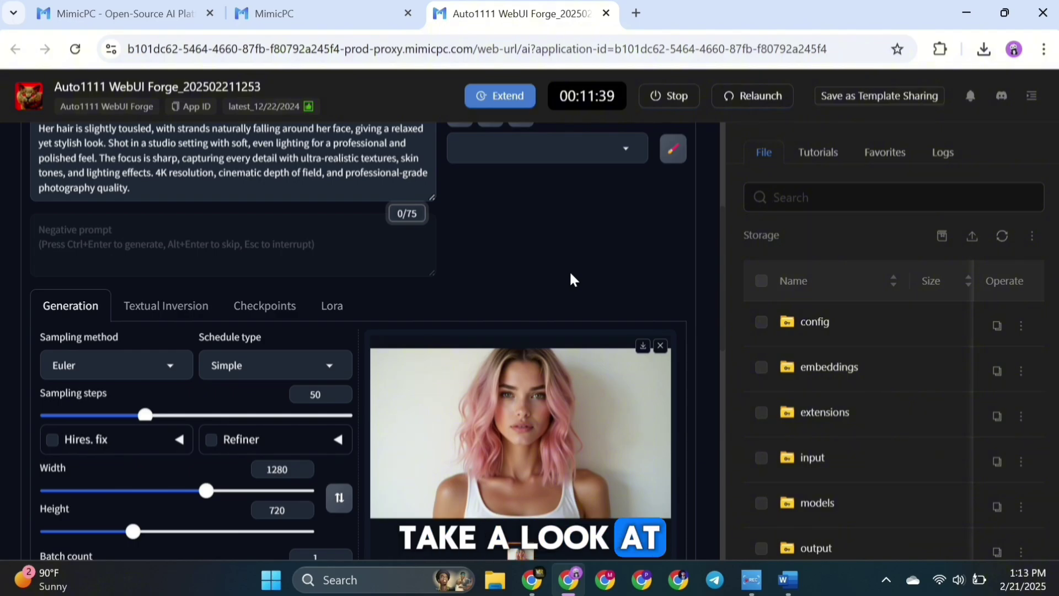
left_click(535, 415)
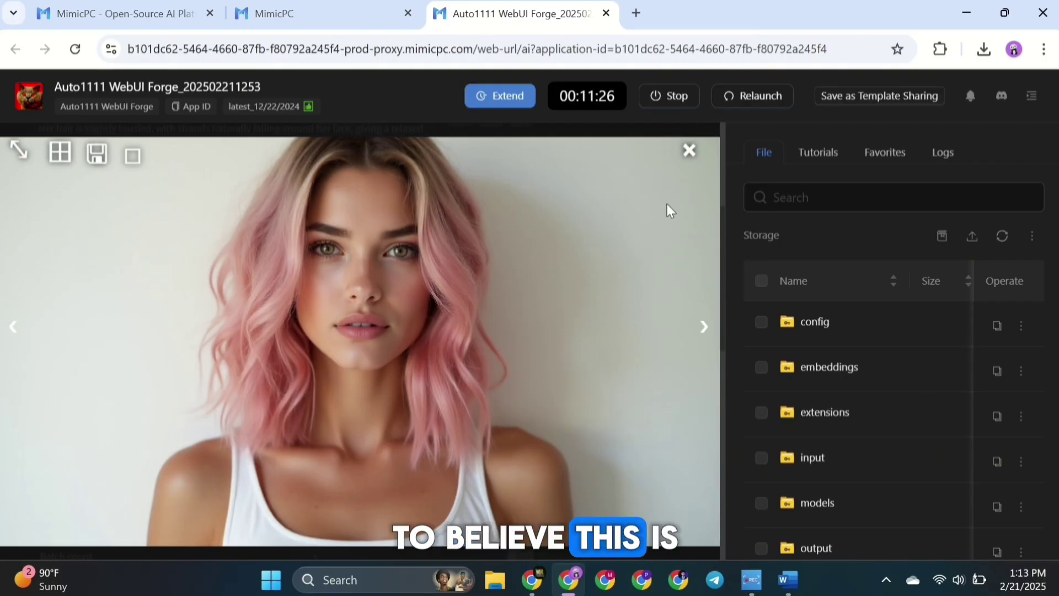
left_click(667, 204)
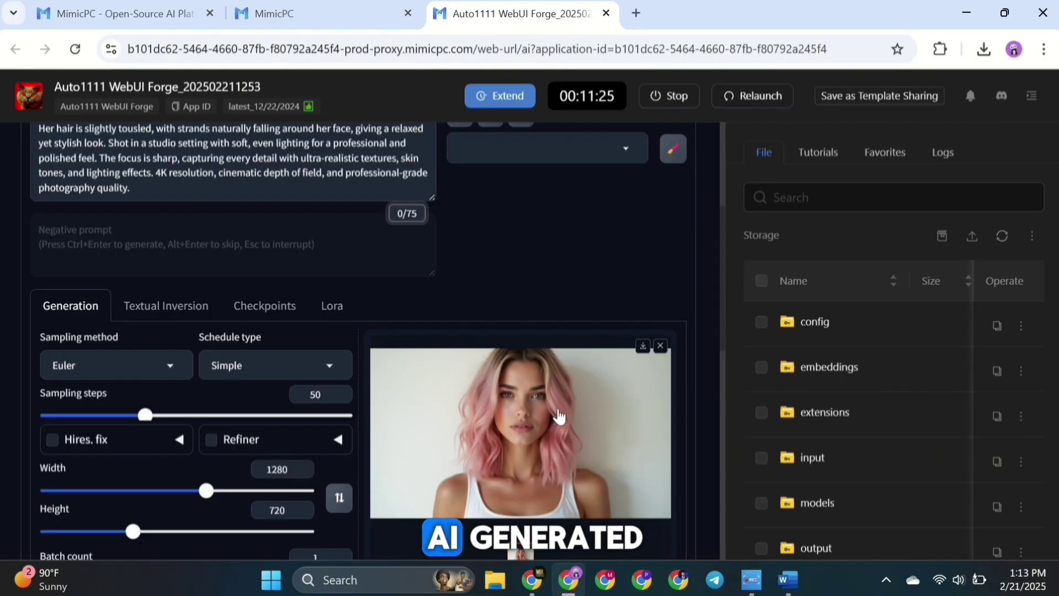
left_click(641, 346)
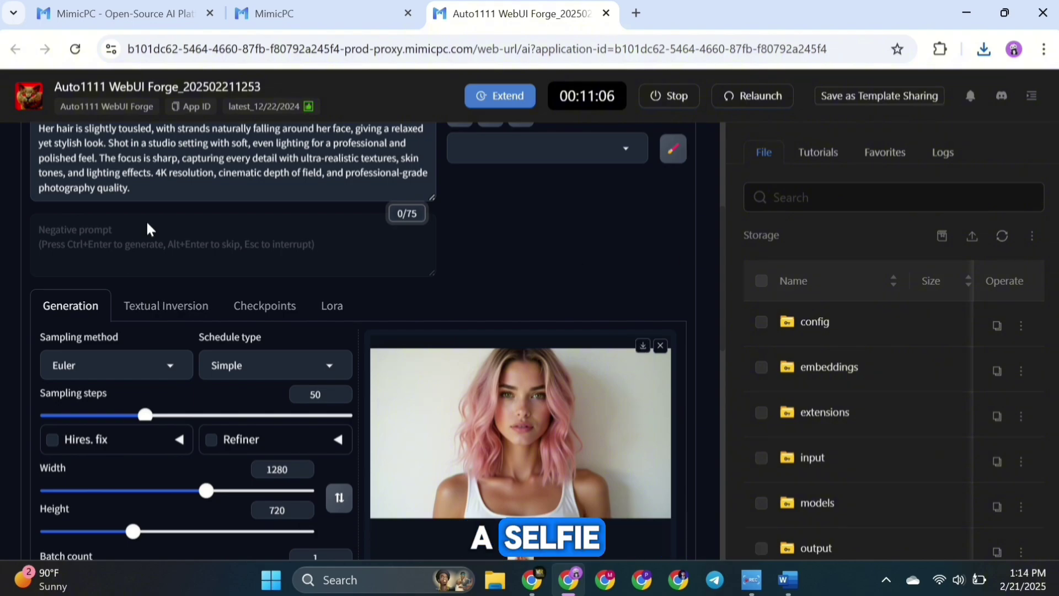
- Regenerate with 'Selfie.jpg' added to the prompt and view the selfie-style result
scroll(187, 276, "up", 5)
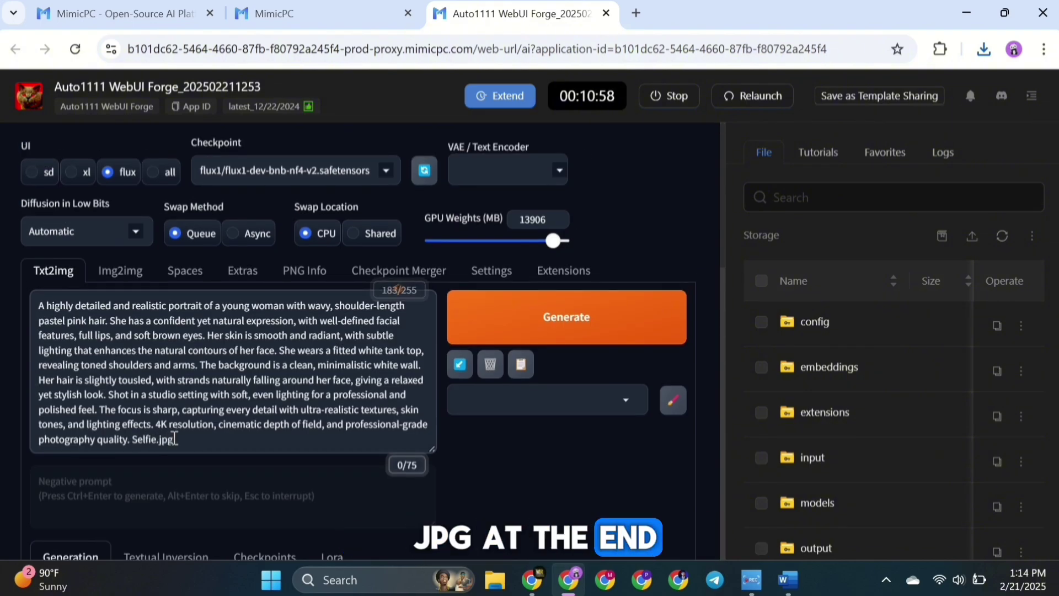
left_click(539, 317)
scroll(496, 416, "down", 5)
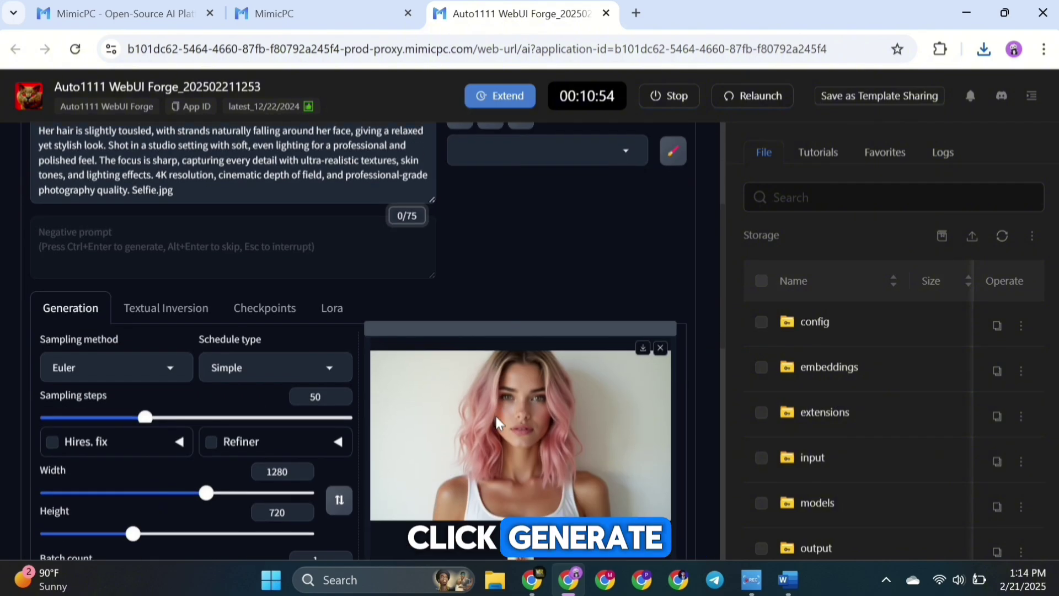
left_click(558, 358)
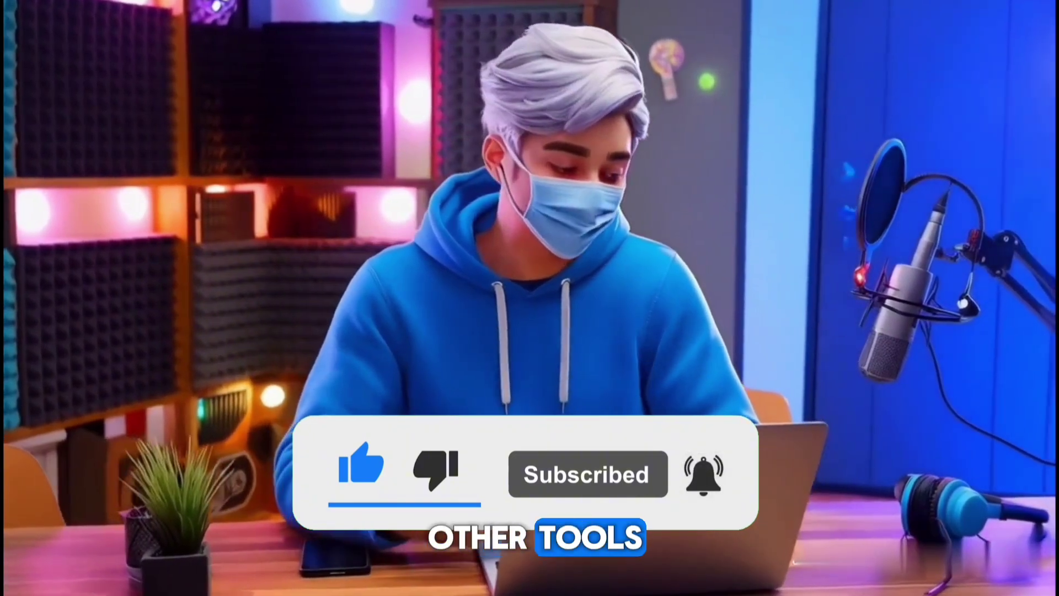
- In Img2img, load the pink-haired portrait as the input image
left_click(105, 281)
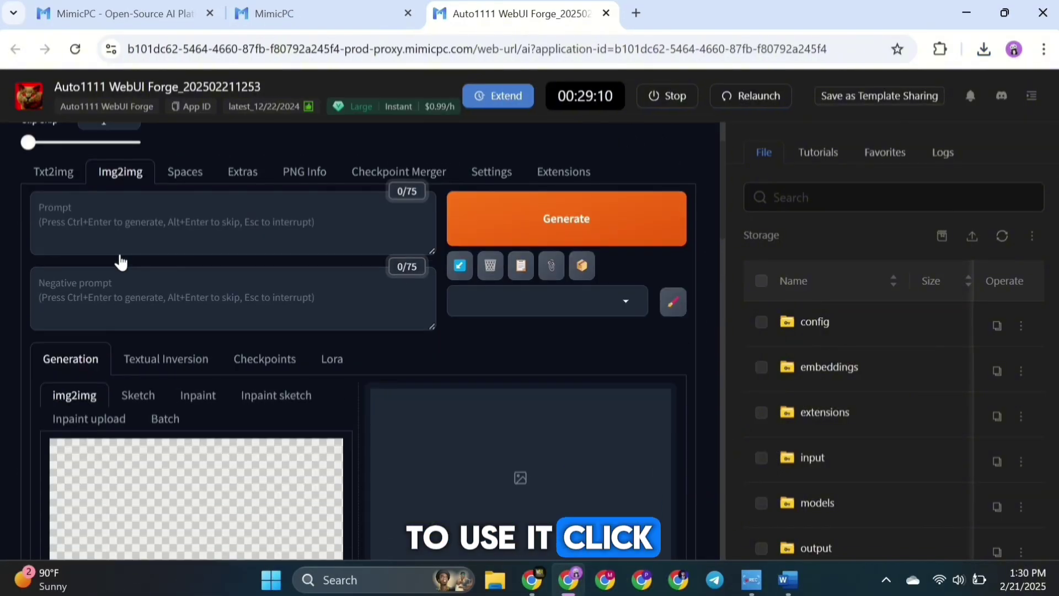
scroll(118, 258, "down", 5)
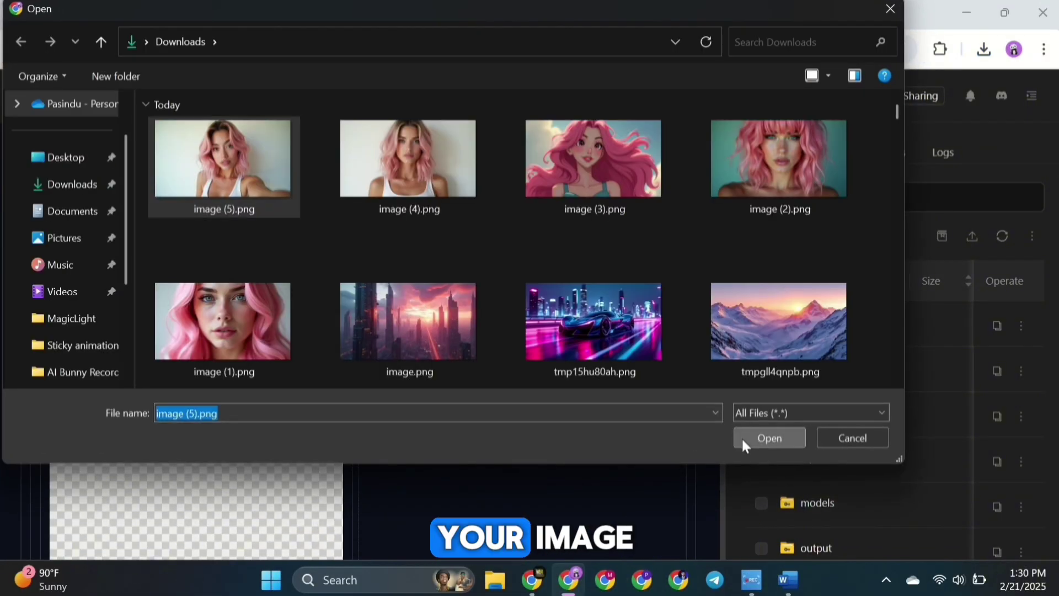
left_click(744, 439)
scroll(38, 401, "up", 5)
scroll(38, 401, "down", 12)
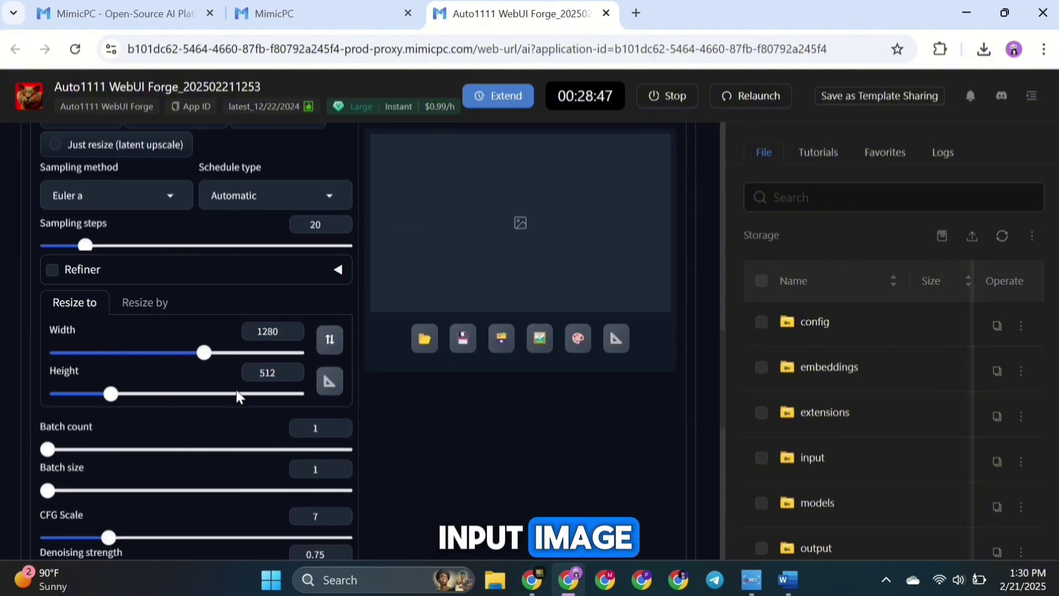
scroll(385, 405, "up", 10)
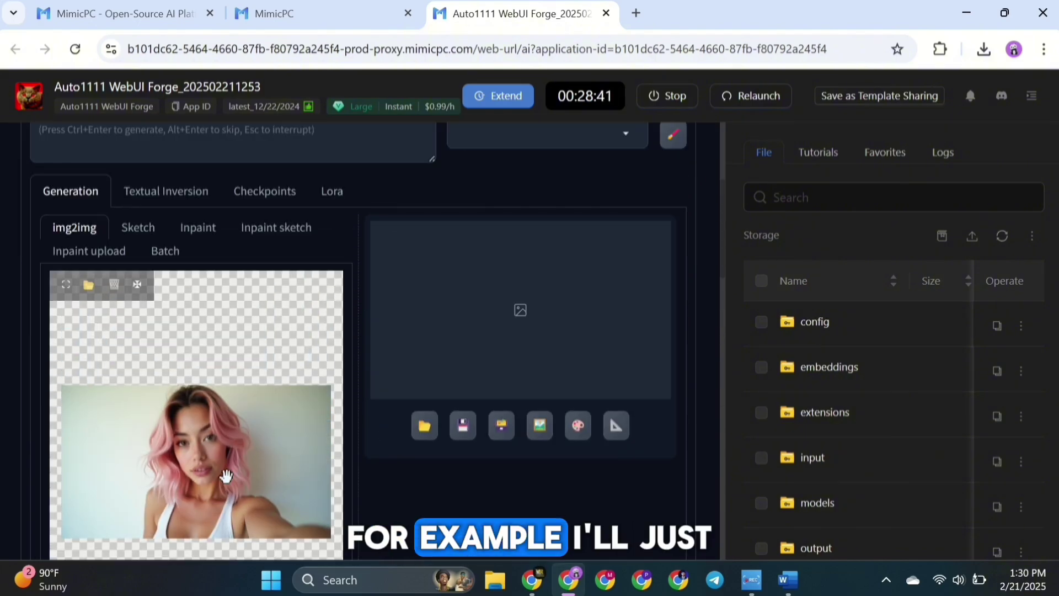
scroll(92, 300, "up", 5)
- Generate the 'Smiling' version of the portrait and download it
left_click(93, 299)
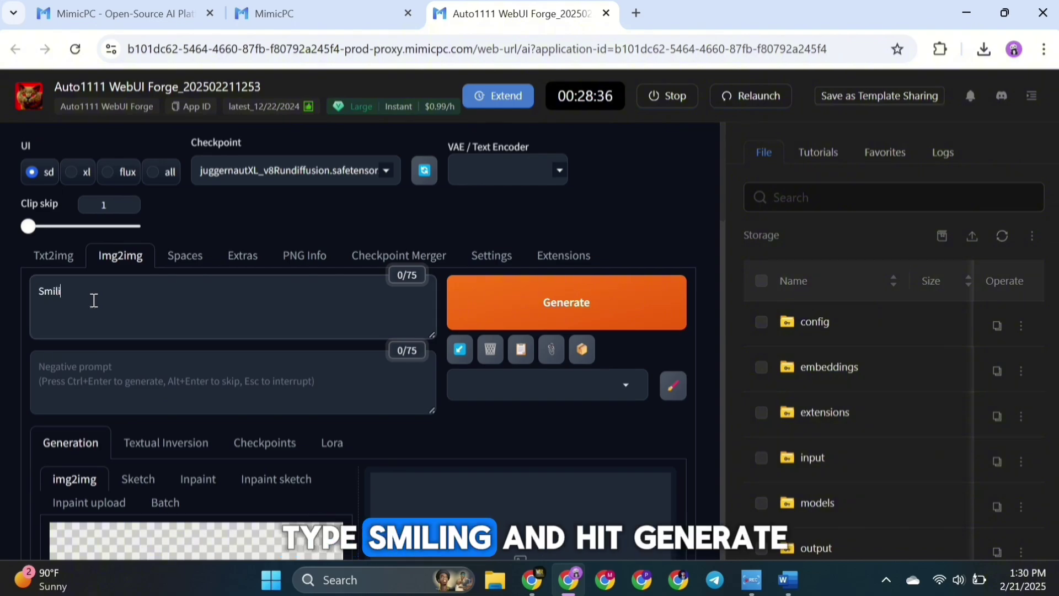
left_click(544, 309)
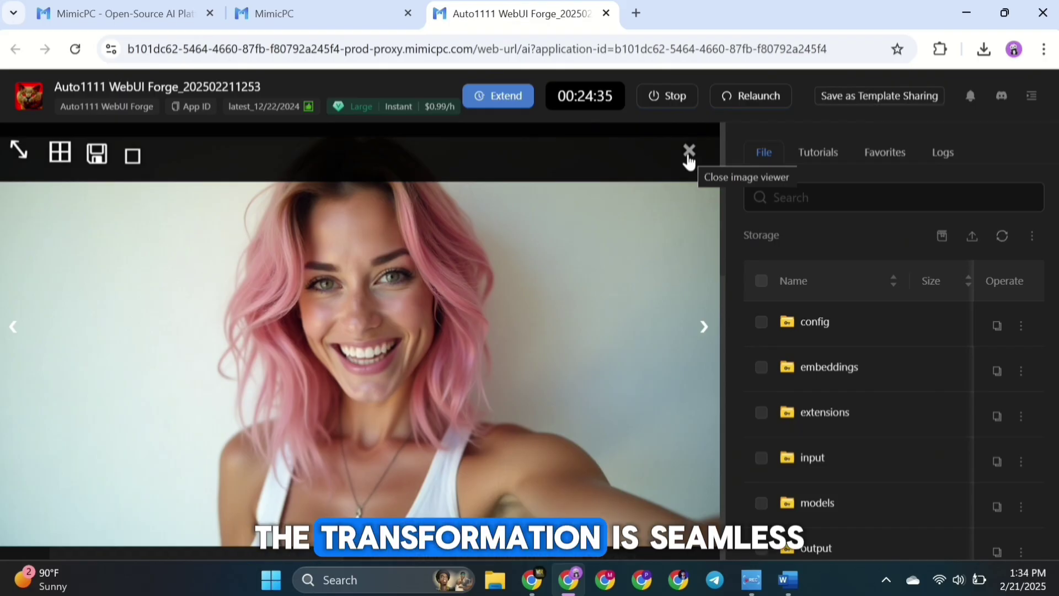
left_click(689, 149)
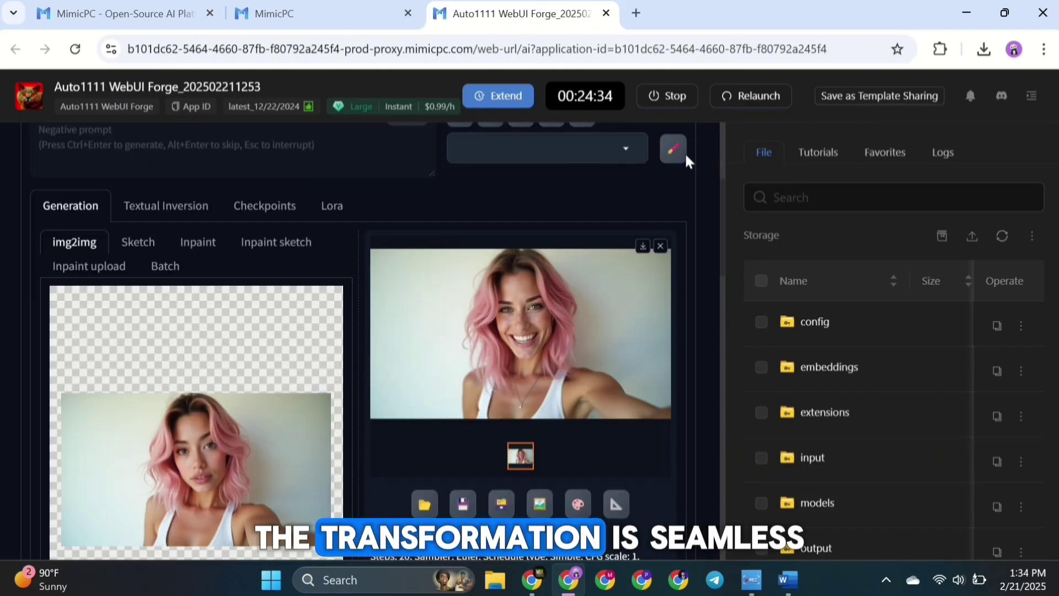
left_click(643, 245)
- Replace the prompt with 'Sticking out tongue', generate, and view the result
scroll(641, 257, "up", 5)
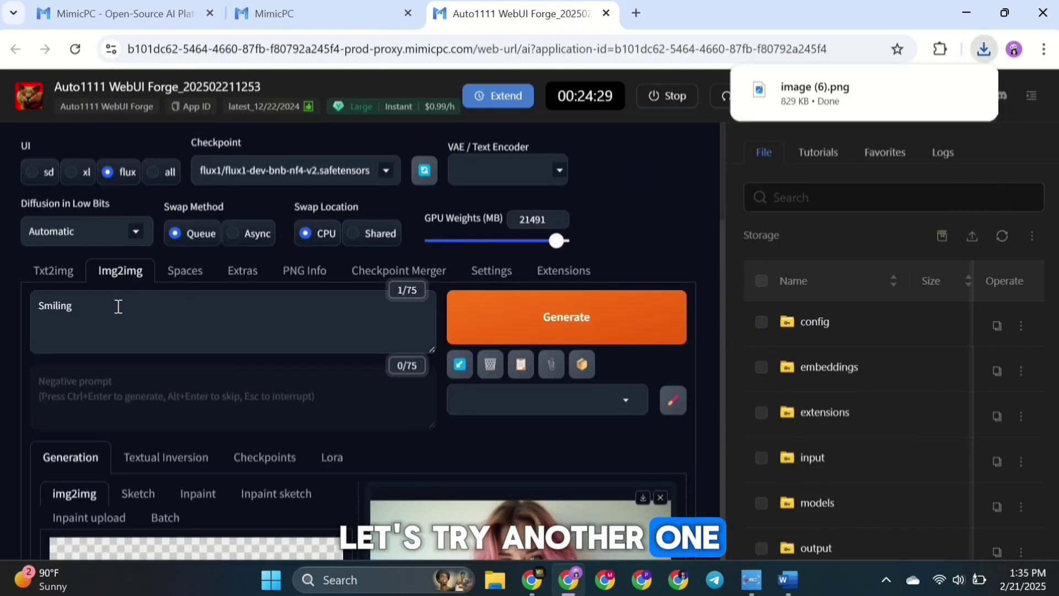
left_click_drag(118, 305, 104, 273)
type("Sticking out tongue")
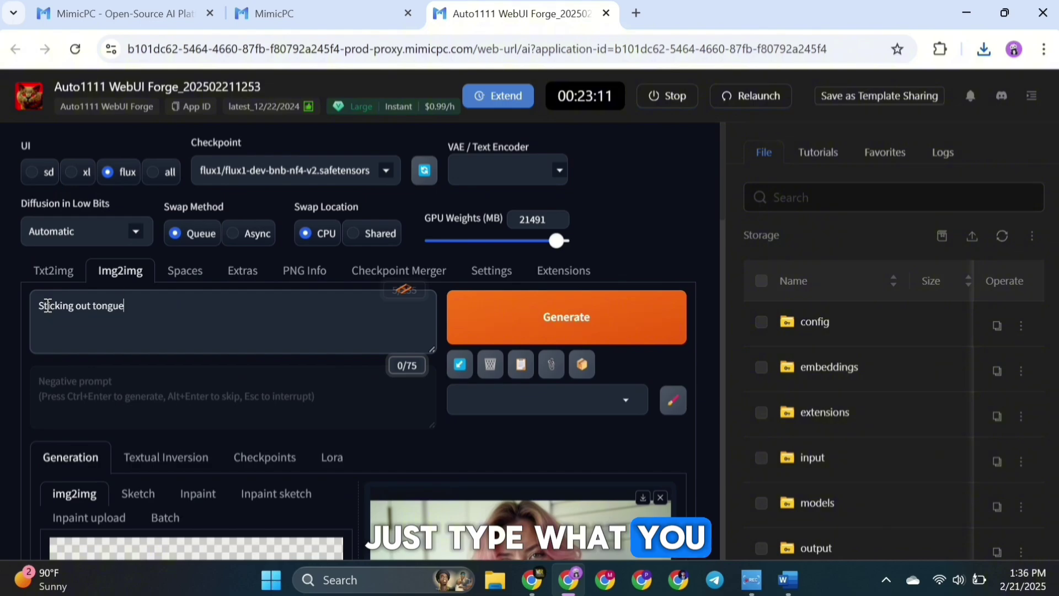
left_click(581, 333)
scroll(582, 333, "down", 3)
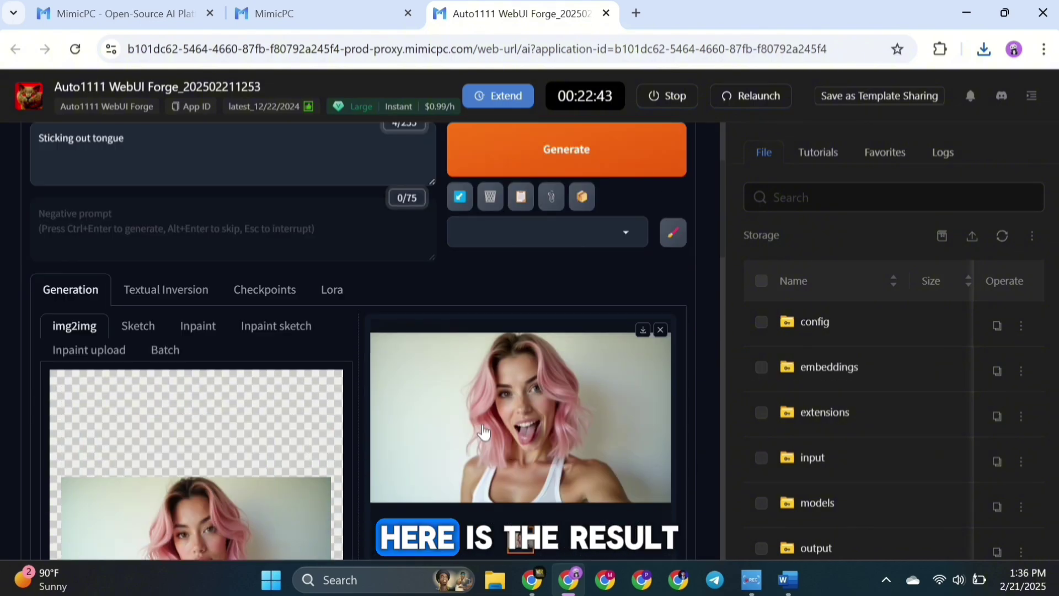
left_click(482, 425)
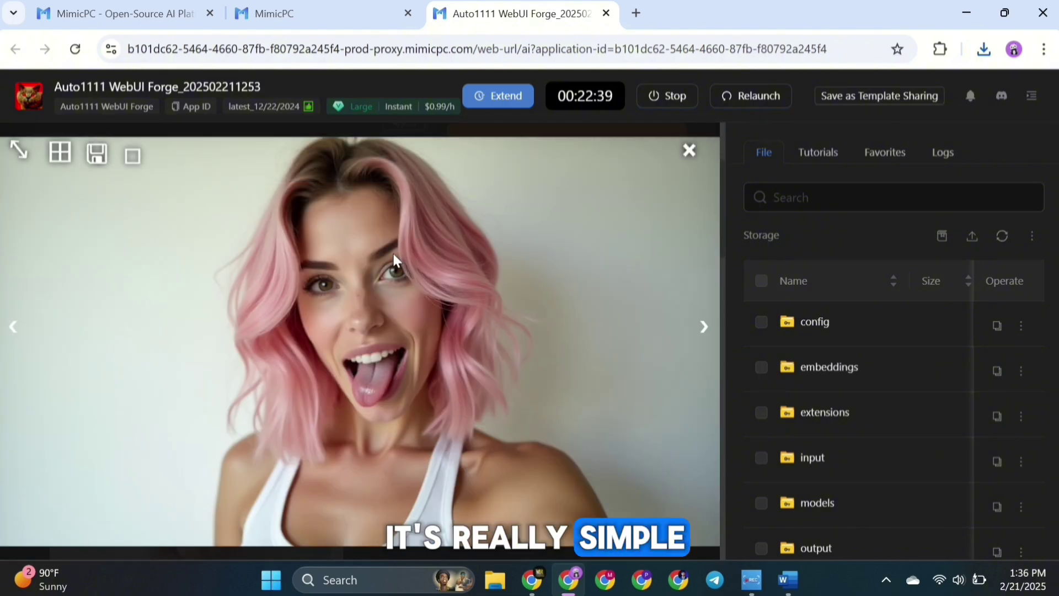
left_click(588, 259)
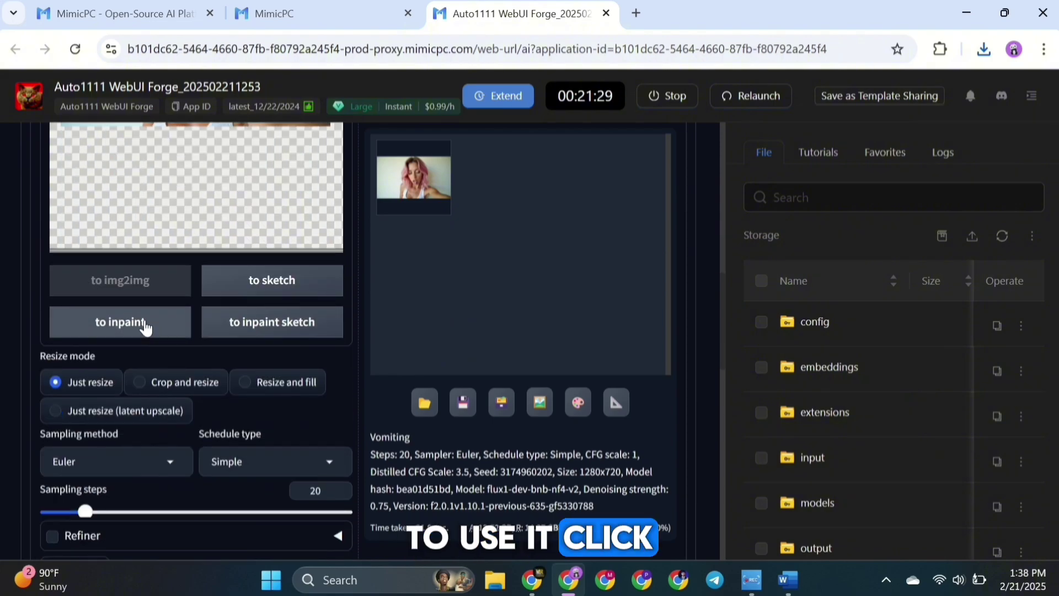
- Send the image to inpaint and mask the hair on both sides of the face
left_click(143, 326)
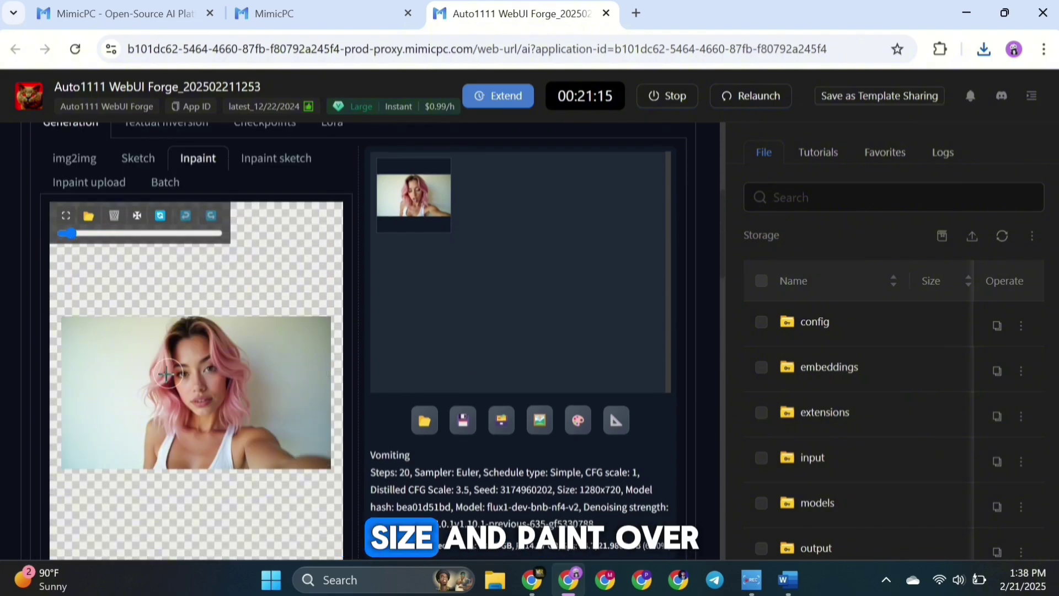
scroll(177, 423, "up", 3)
mouse_move(165, 469)
left_mouse_down()
mouse_move(133, 457)
mouse_move(138, 353)
mouse_move(97, 423)
left_mouse_up()
left_click_drag(226, 302, 262, 455)
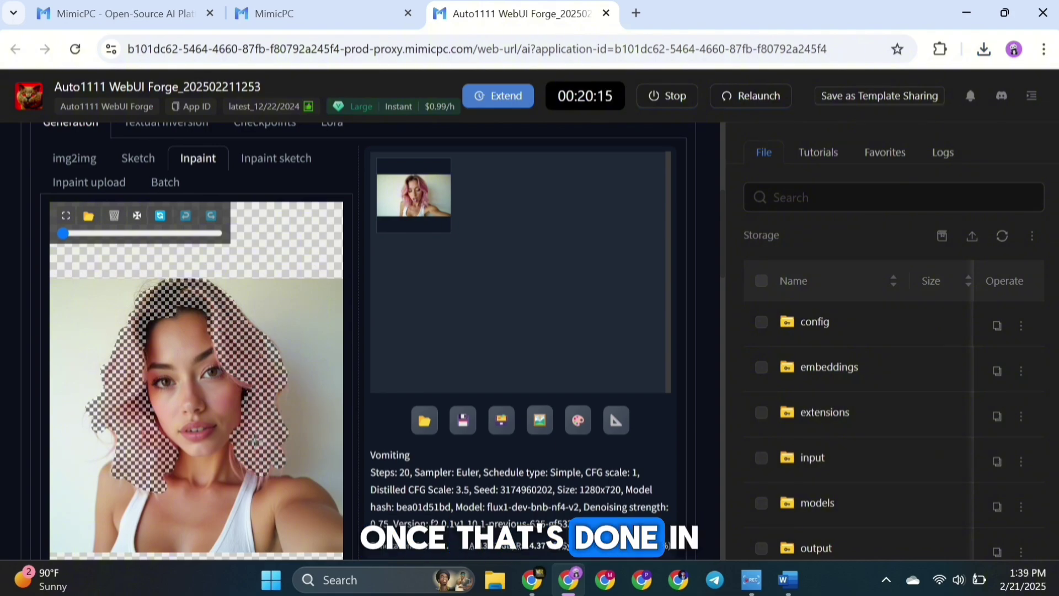
- Replace the prompt with 'red hair', generate the inpainted image, and view it enlarged
scroll(66, 325, "up", 6)
left_click(66, 325)
key("ctrl+a")
type("red hair")
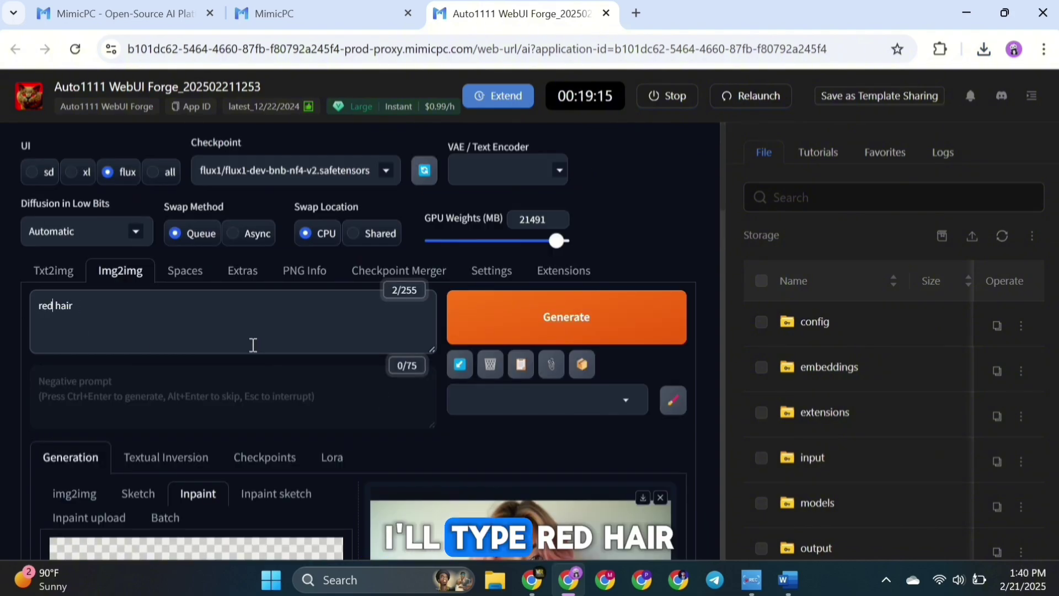
left_click(504, 342)
scroll(332, 325, "down", 3)
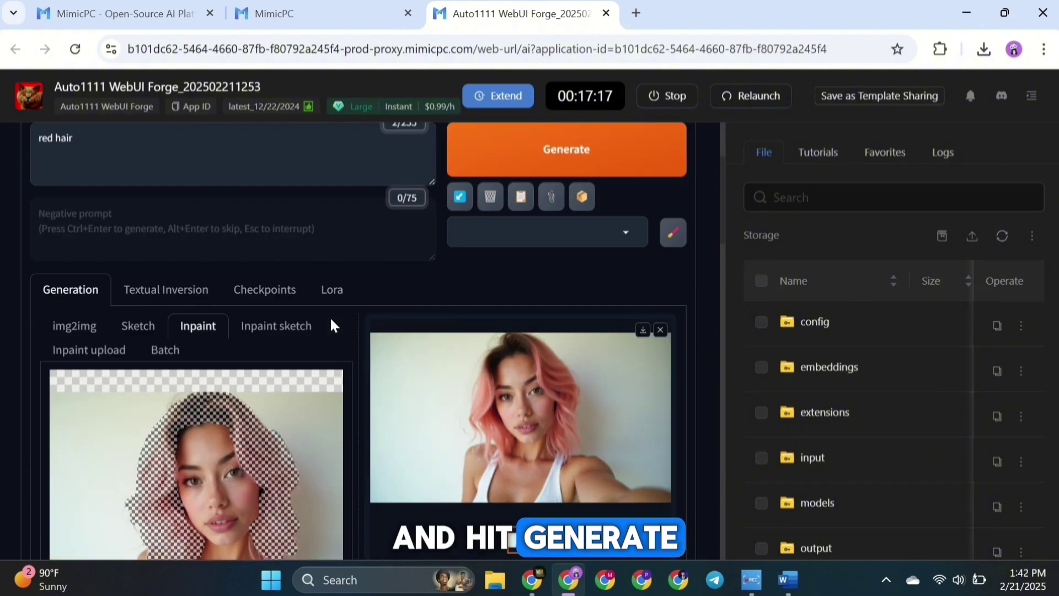
left_click(445, 397)
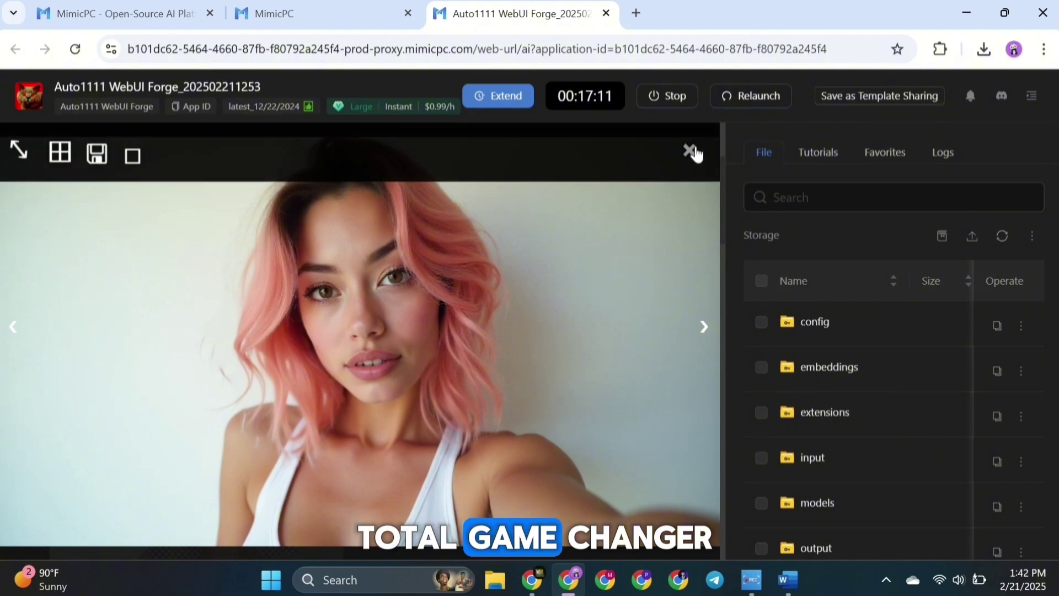
left_click(690, 150)
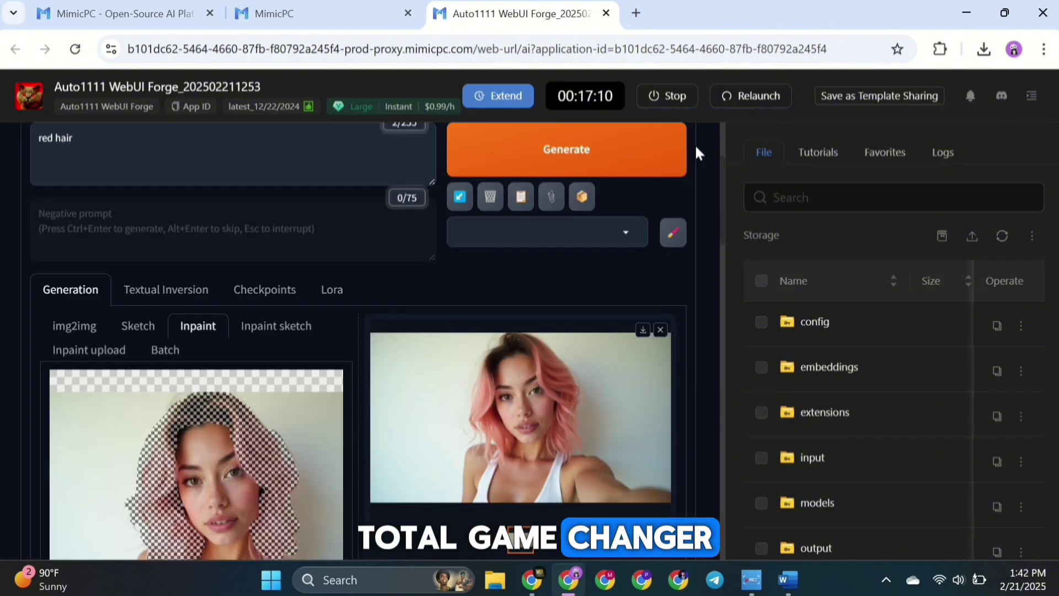
scroll(402, 330, "up", 3)
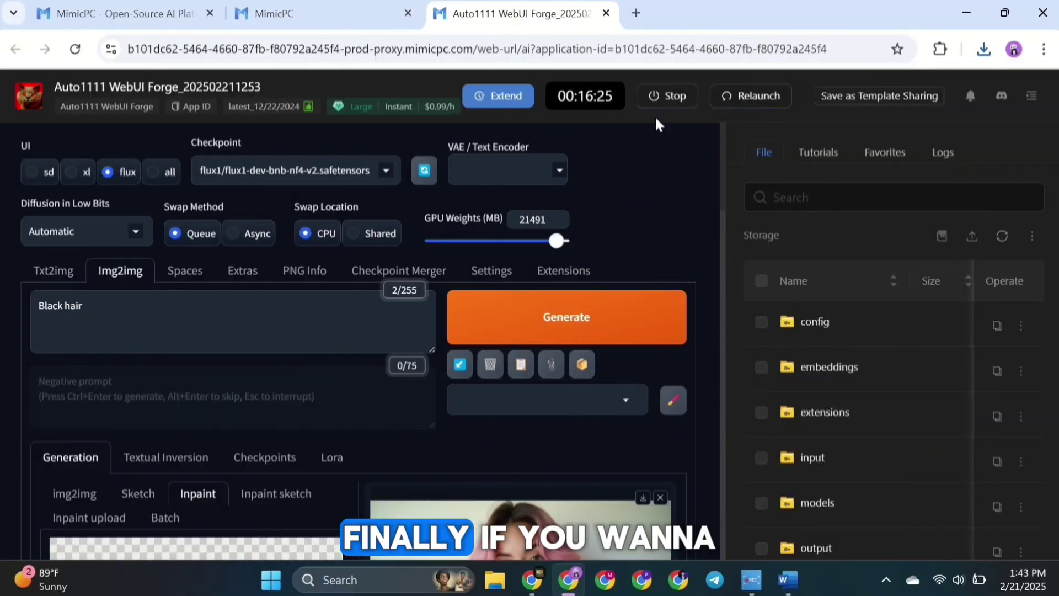
left_click(674, 99)
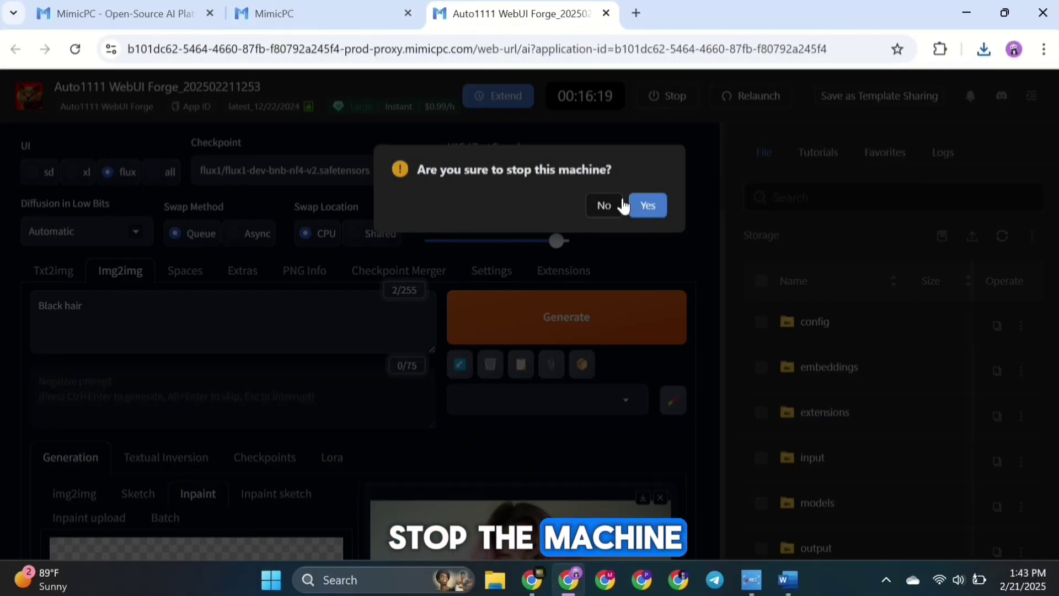
left_click(648, 205)
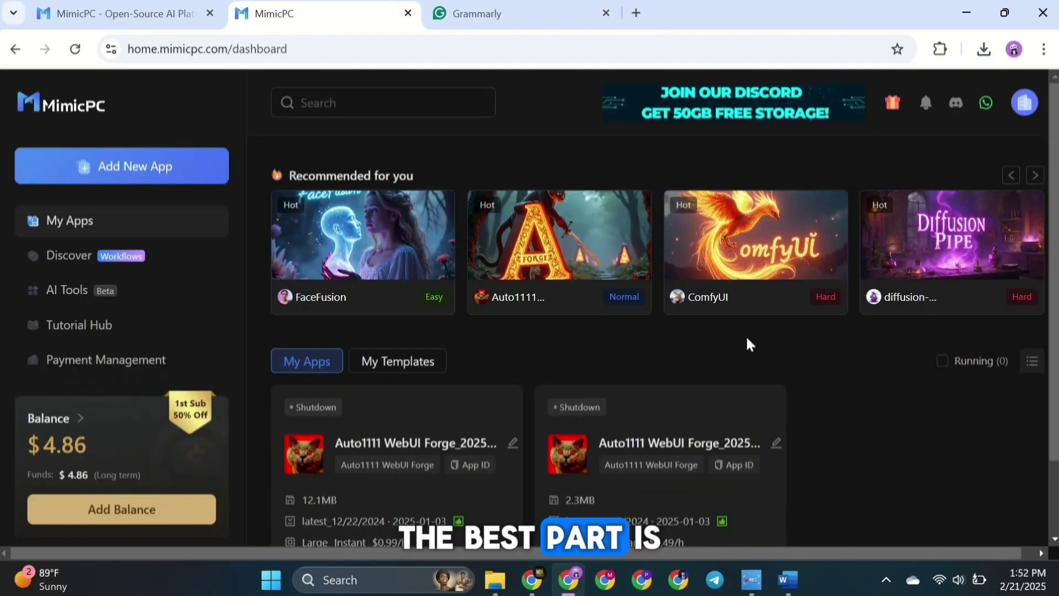
scroll(548, 319, "down", 2)
left_click(486, 325)
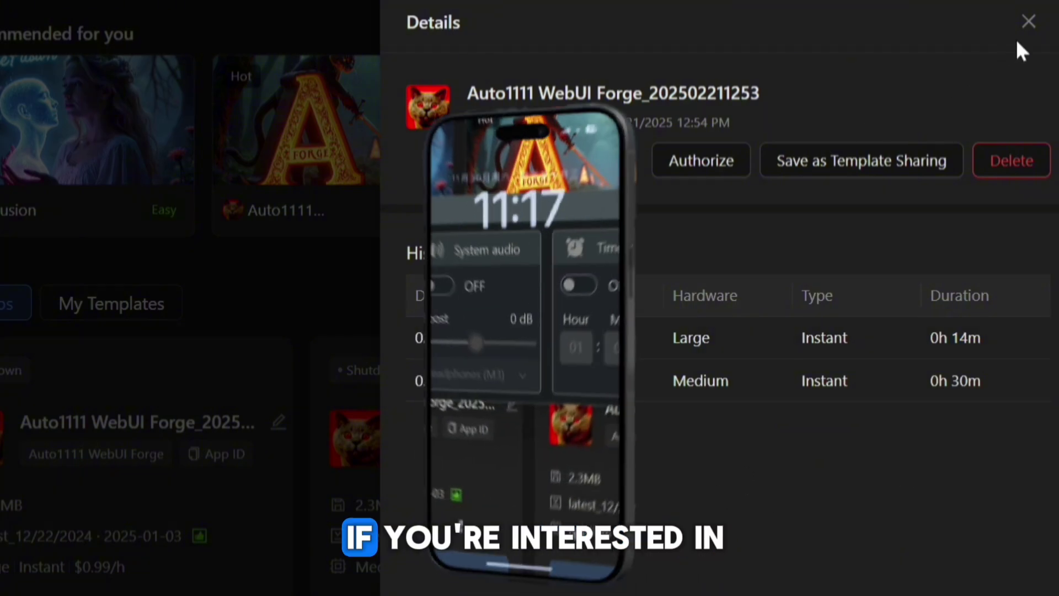
- Close the app details panel and browse the fund top-up amounts under Add Balance
left_click(1028, 22)
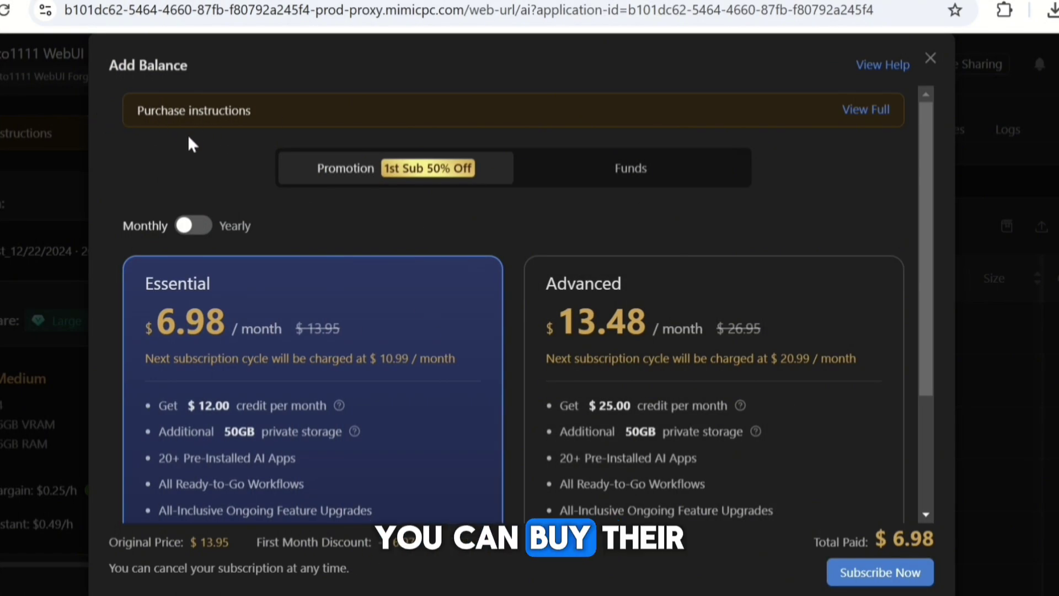
scroll(449, 264, "down", 2)
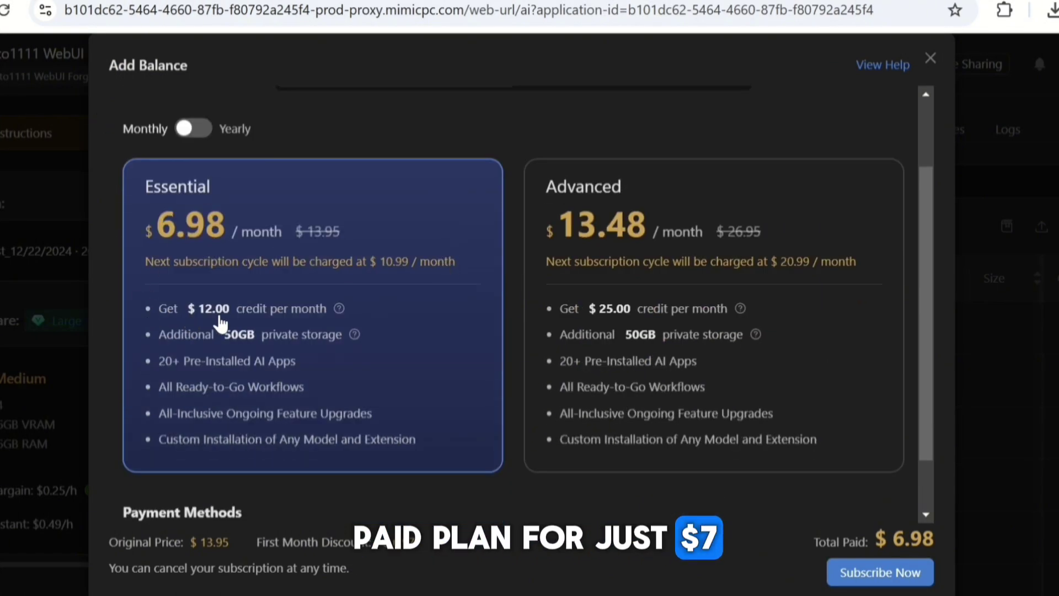
scroll(661, 361, "down", 1)
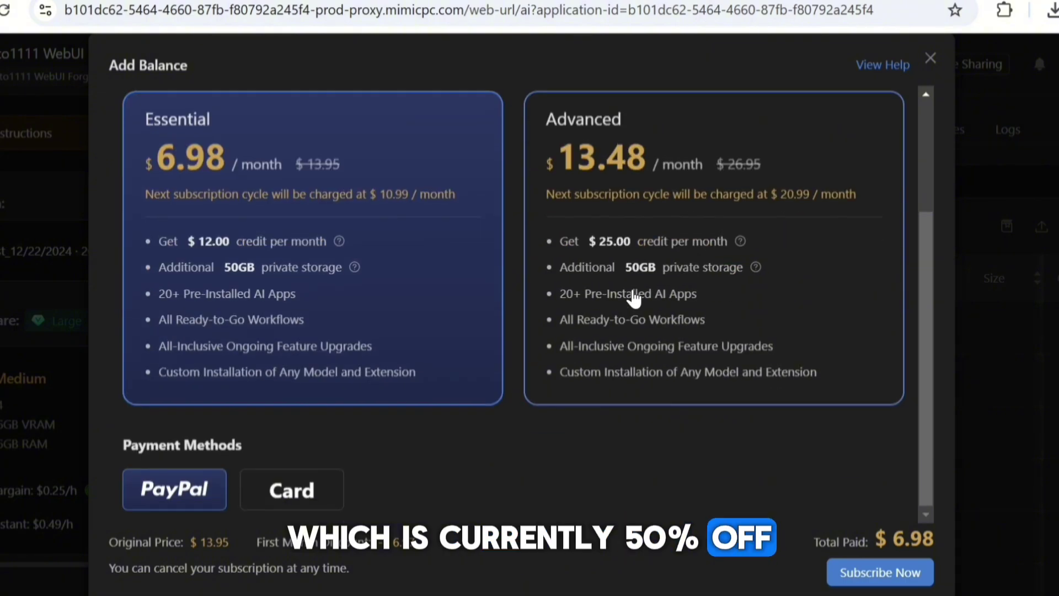
scroll(409, 193, "up", 3)
left_click(558, 178)
scroll(496, 365, "down", 1)
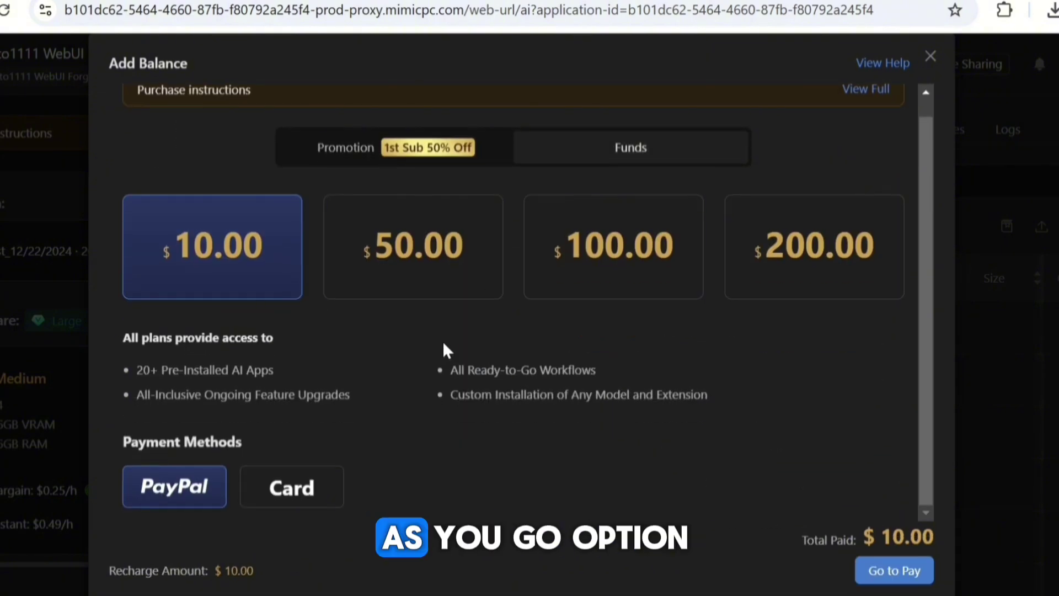
scroll(447, 350, "up", 1)
- Compare subscription plans with the $200, $100 and $10 top-ups, and expand the full purchase instructions
left_click(456, 167)
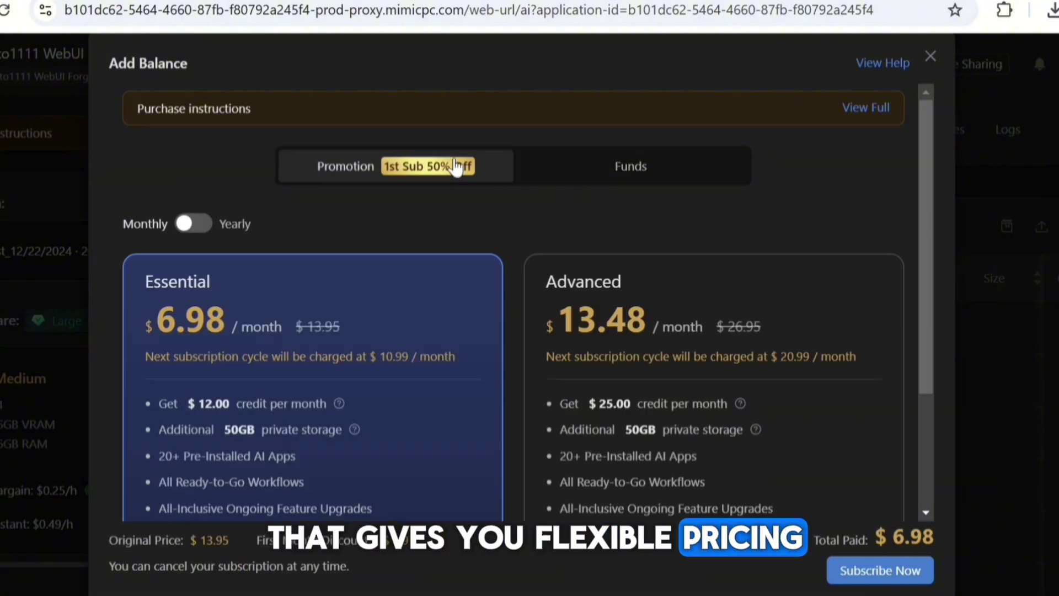
scroll(432, 223, "down", 3)
scroll(554, 166, "up", 3)
left_click(556, 164)
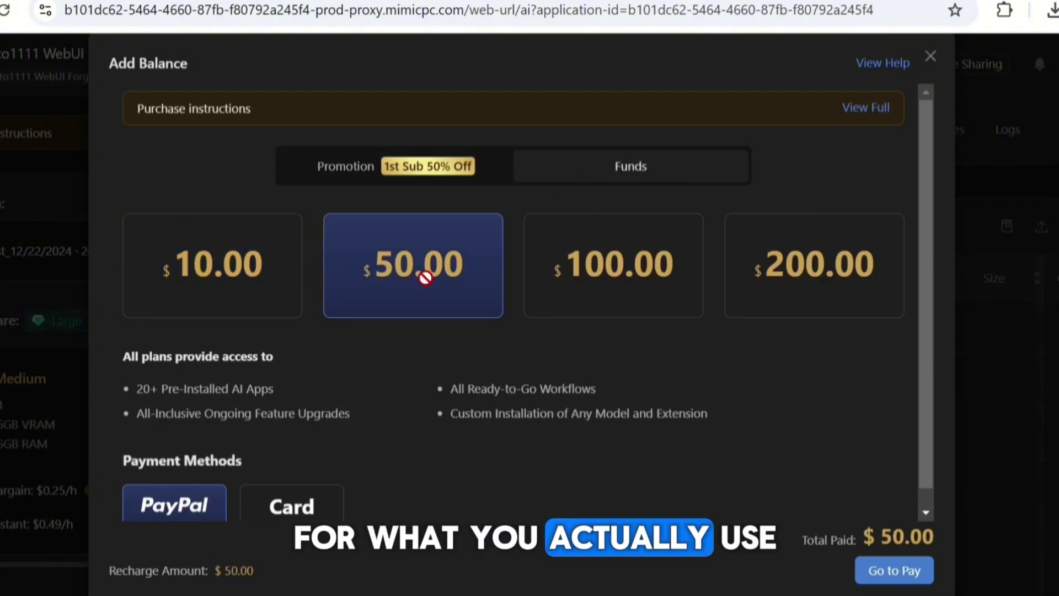
left_click(729, 279)
left_click(551, 279)
left_click(220, 267)
left_click(353, 168)
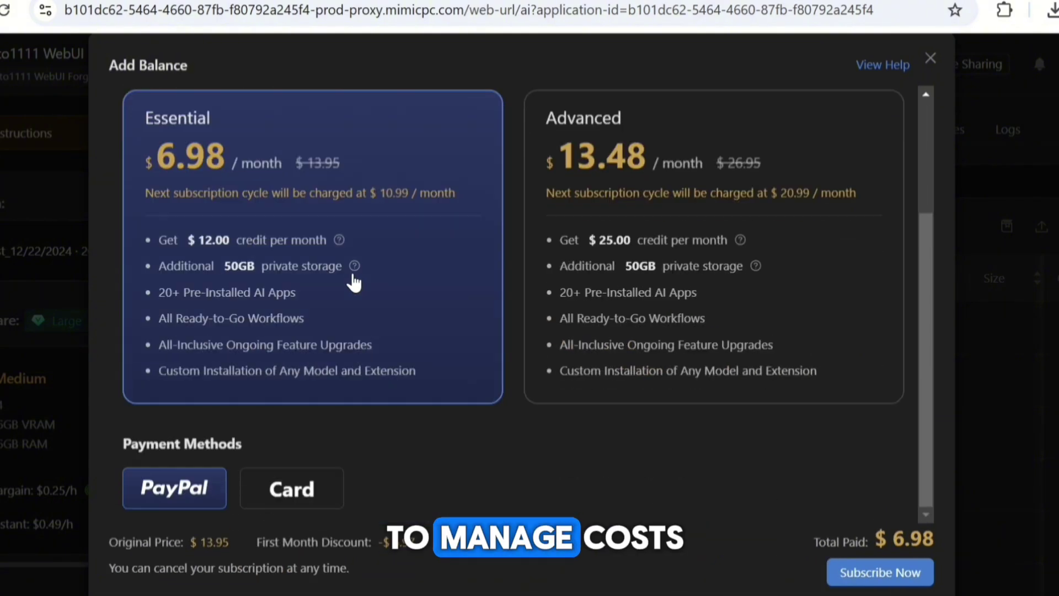
left_click(866, 109)
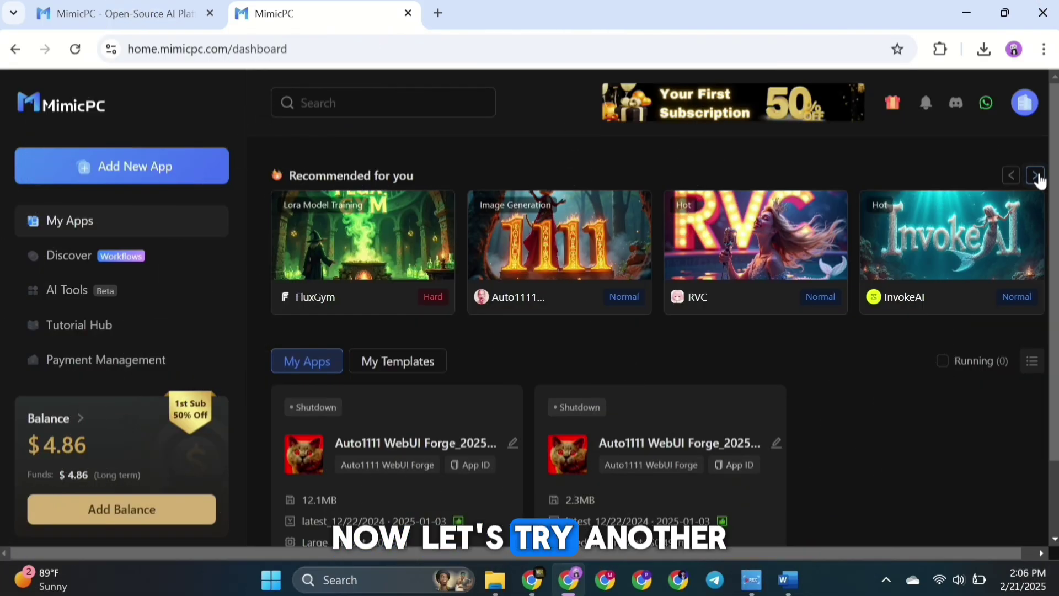
- Launch the Omnigen app, keeping the latest 2024-11-01 version
left_click(1037, 176)
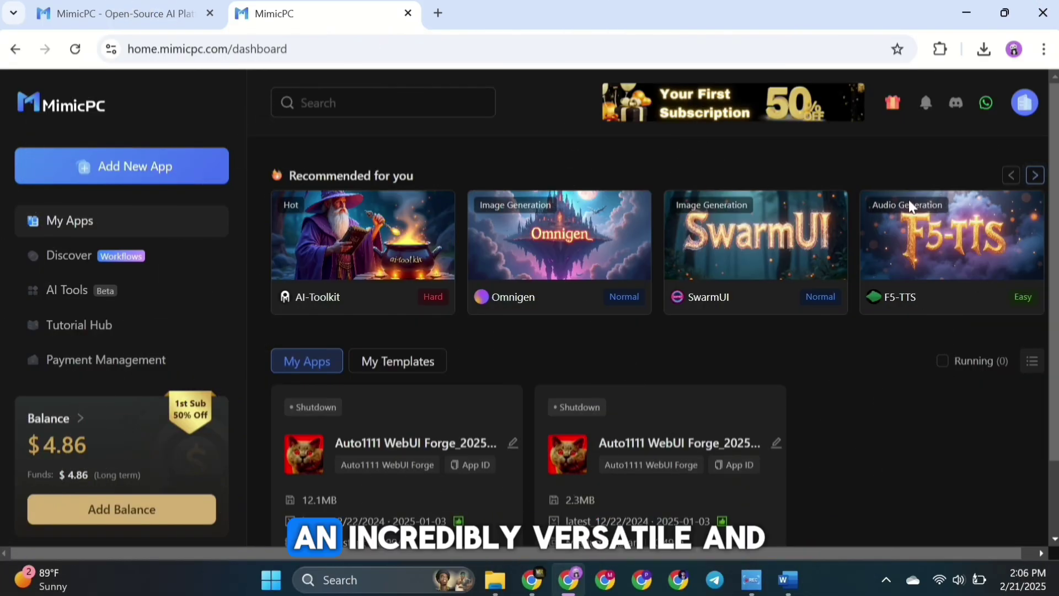
left_click(557, 301)
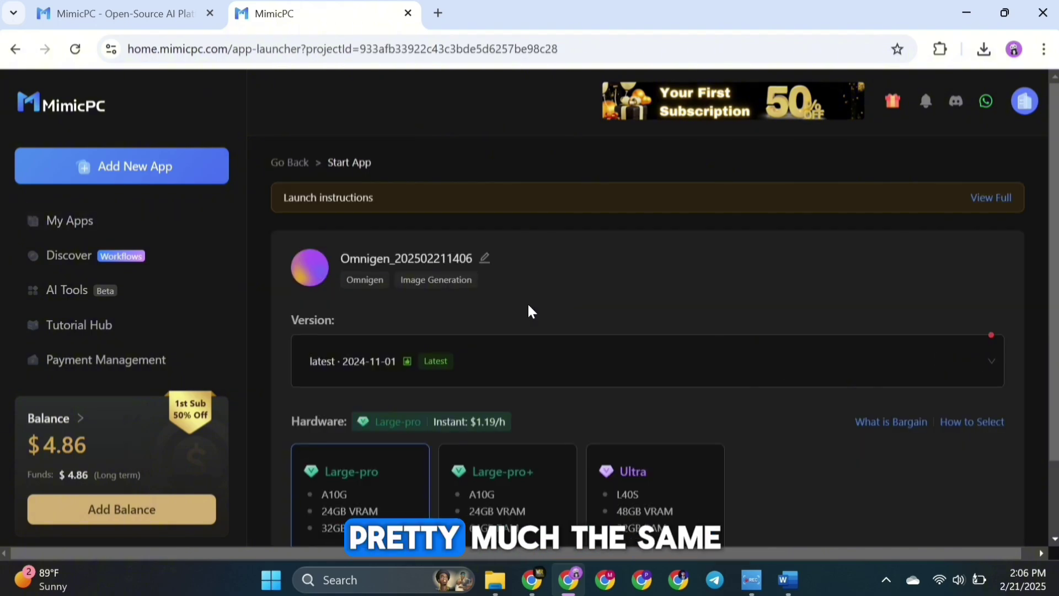
left_click(571, 376)
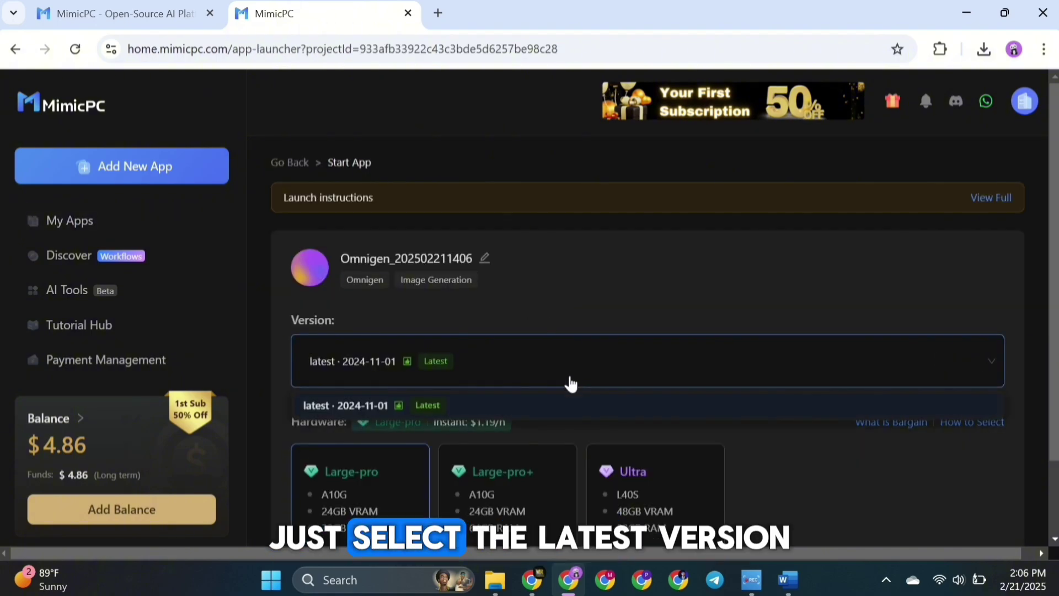
left_click(558, 374)
- Choose Ultra Instant $1.99/h hardware with a 30-minute runtime, then create and start it
scroll(565, 309, "down", 5)
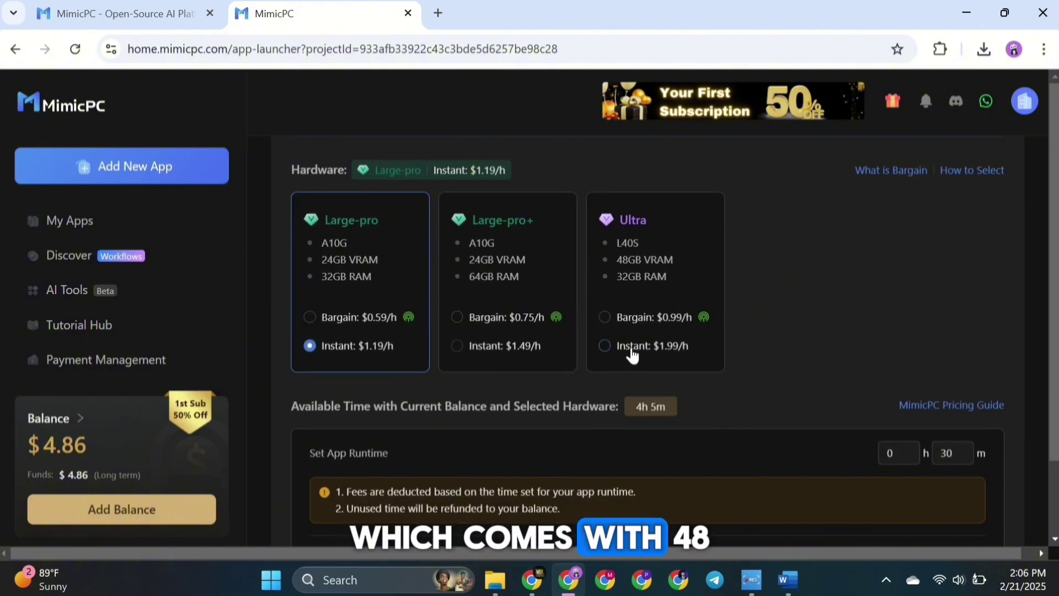
left_click(634, 352)
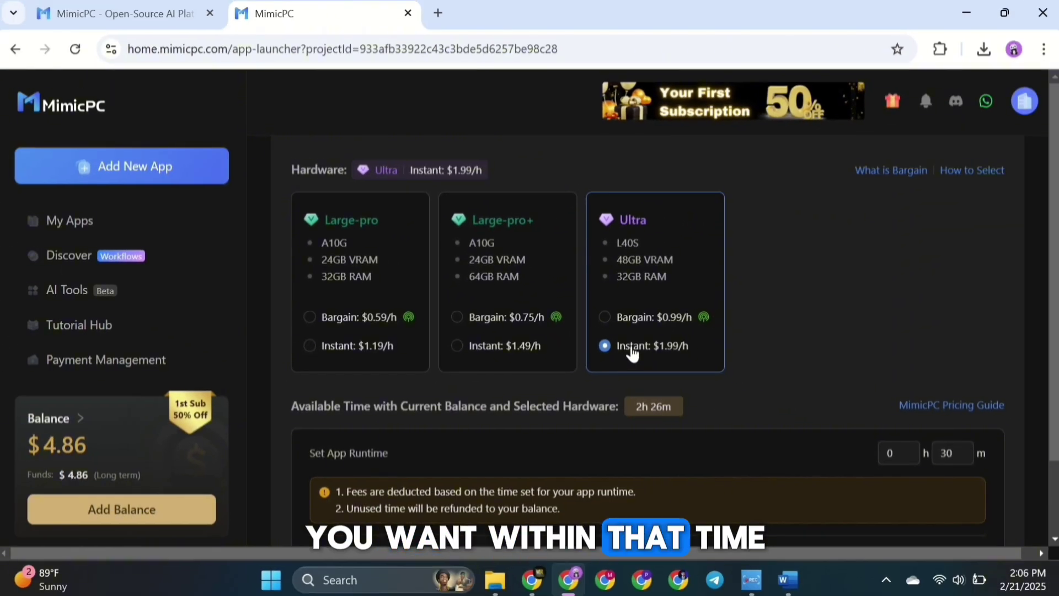
scroll(824, 473, "down", 2)
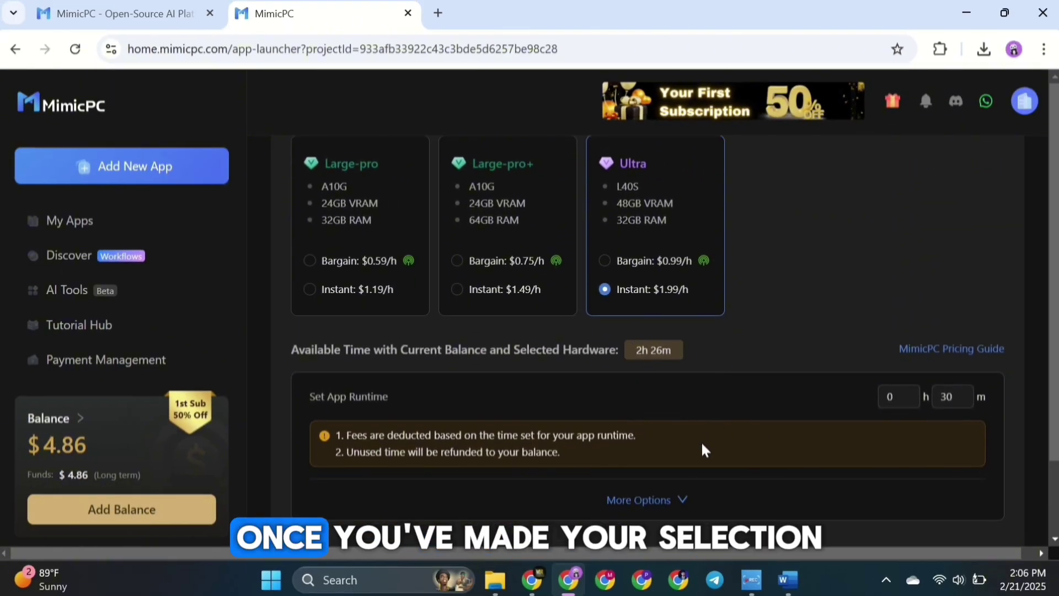
left_click(683, 500)
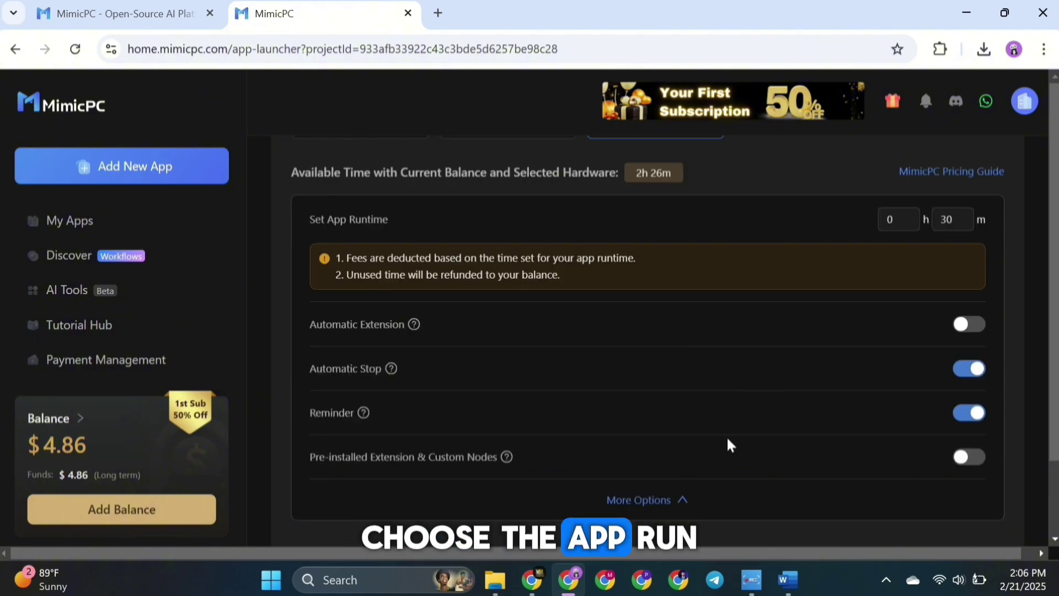
scroll(728, 441, "down", 2)
left_click(956, 507)
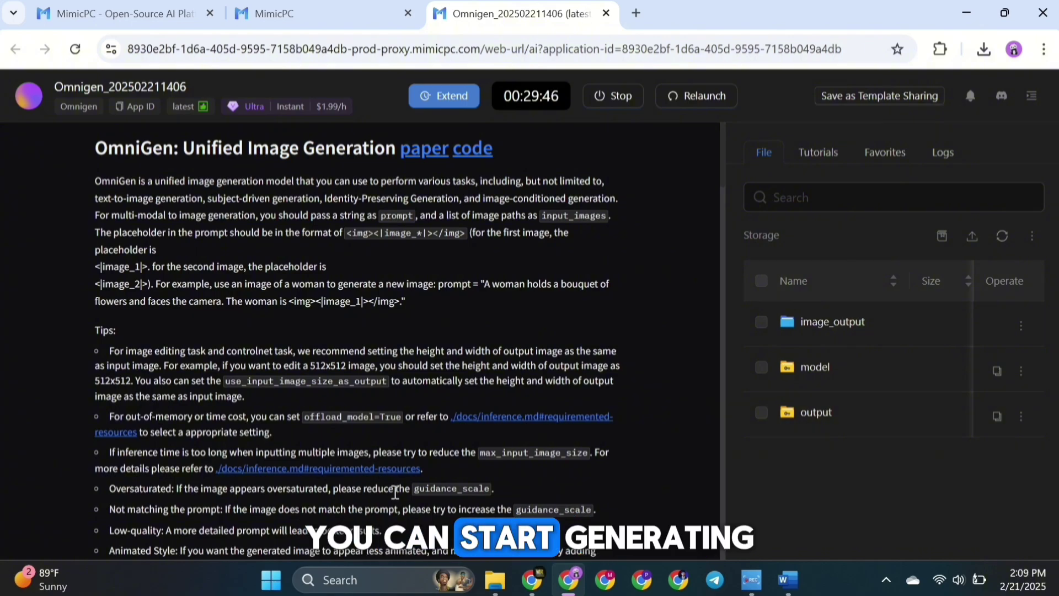
- Paste the white-haired woman in pink dress prompt, generate, and view the image full screen
scroll(214, 332, "down", 8)
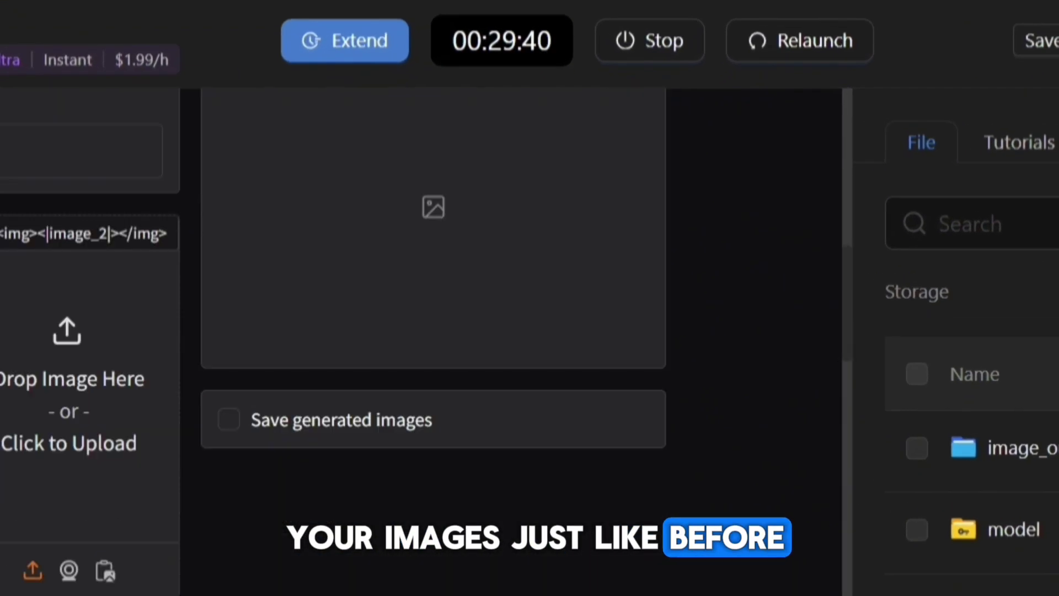
scroll(331, 331, "down", 15)
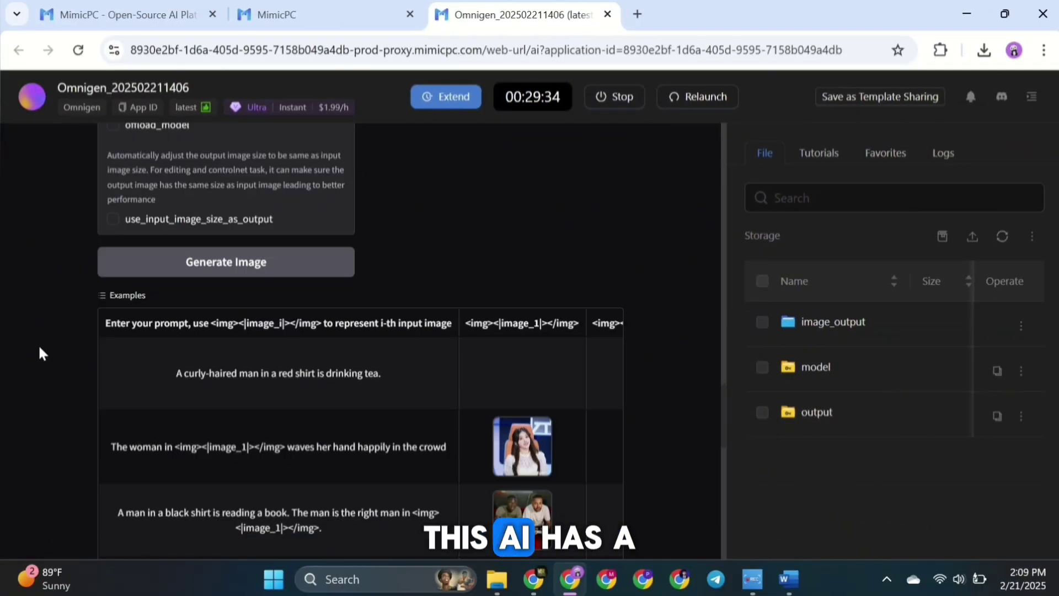
scroll(42, 353, "up", 5)
scroll(41, 353, "up", 6)
scroll(40, 353, "up", 6)
scroll(40, 353, "down", 10)
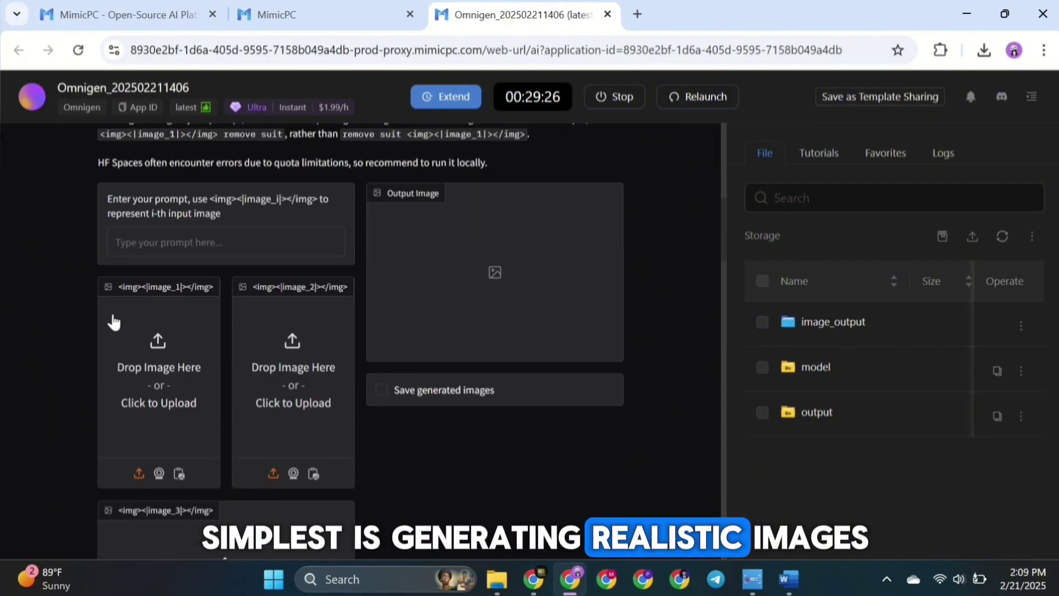
left_click(156, 251)
type("A stunningly beautiful young woman with voluminous, soft white curly hair cascading around her shoulders. Her glowing, flawless skin radiates a warm, natural luminance, and her captivating eyes, deep and expressive, draw attention effortlessly. She wears an elegant, flowing pink dress with a deep neckline, gracefully draping over her figure, enhancing her confidence and charm. The dress has delicate, intricate fabric details, exuding sophistication and high fashion. She stands poised in a luxurious indoor setting, surrounded by plush furnishings, marble textures, and ambient warm lighting. The atmosphere is intimate and refined, with soft, diffused lighting gently illuminating her face and highlighting her natural beauty. The image has a professional, cinematic quality with ultra-realistic textures, skin tones, and fabric details. Shot in 4K resolution, capturing depth, emotion, and a mesmerizing sense of elegance and allure.")
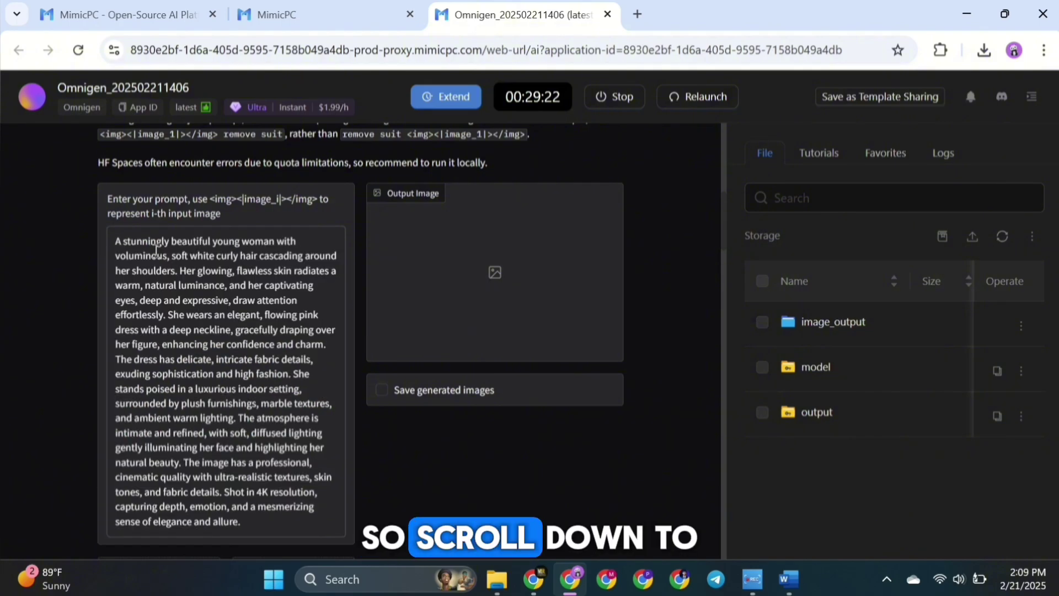
scroll(155, 250, "down", 3)
scroll(154, 251, "down", 12)
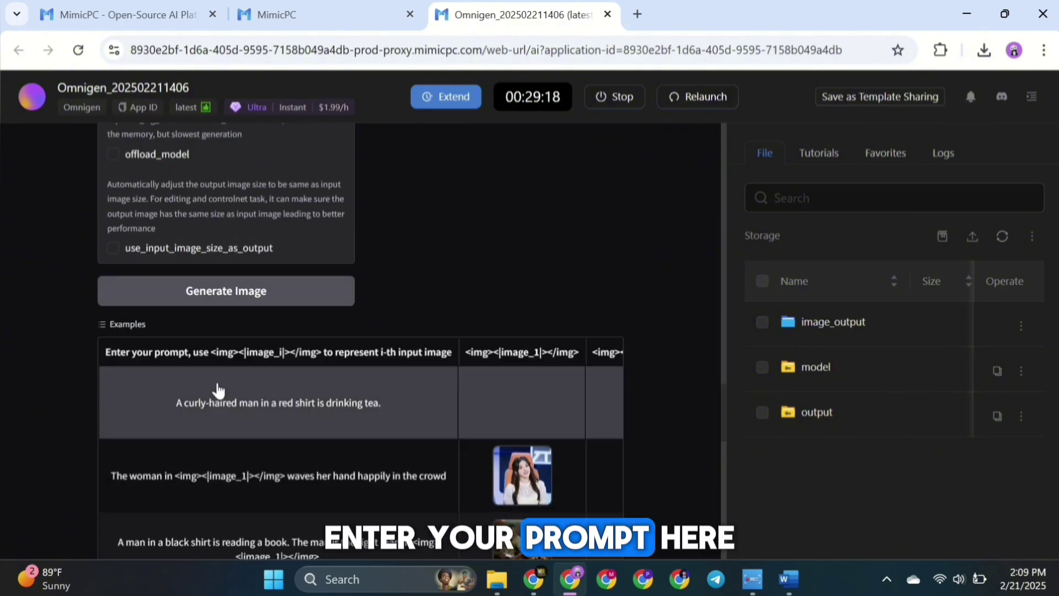
left_click(214, 302)
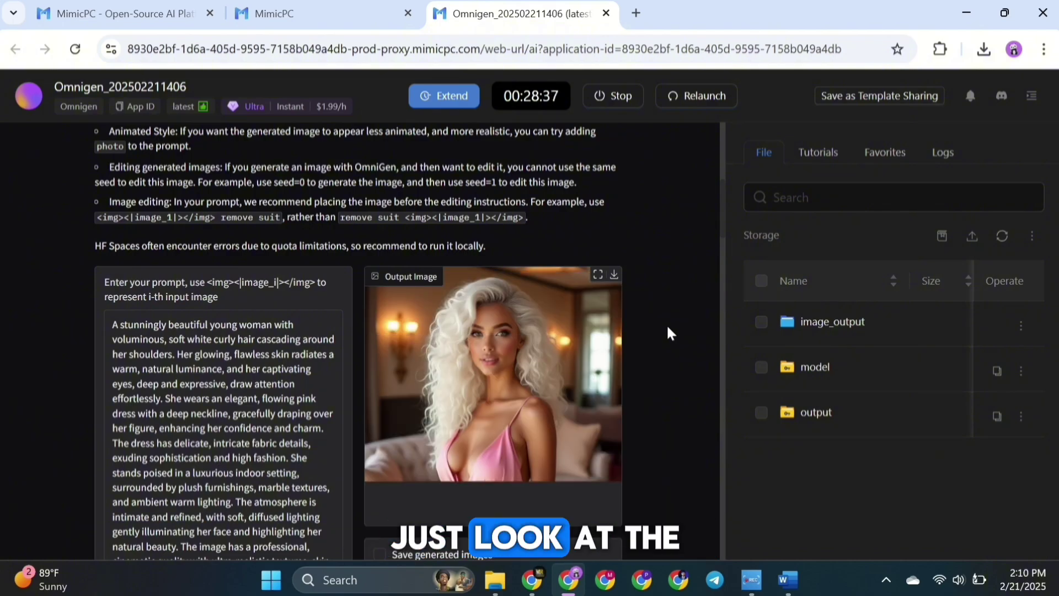
left_click(597, 275)
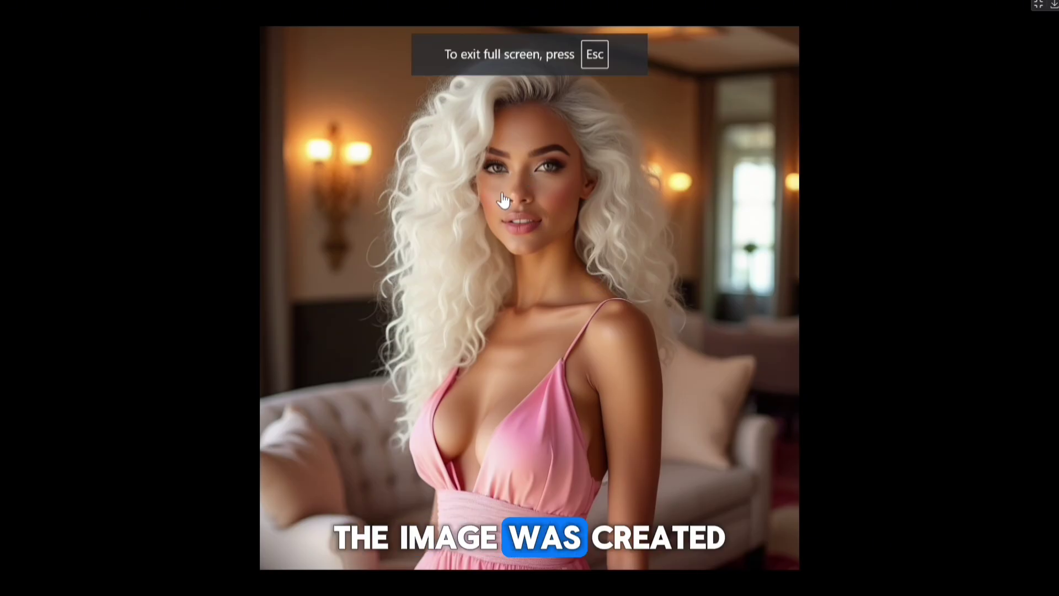
left_click(1038, 4)
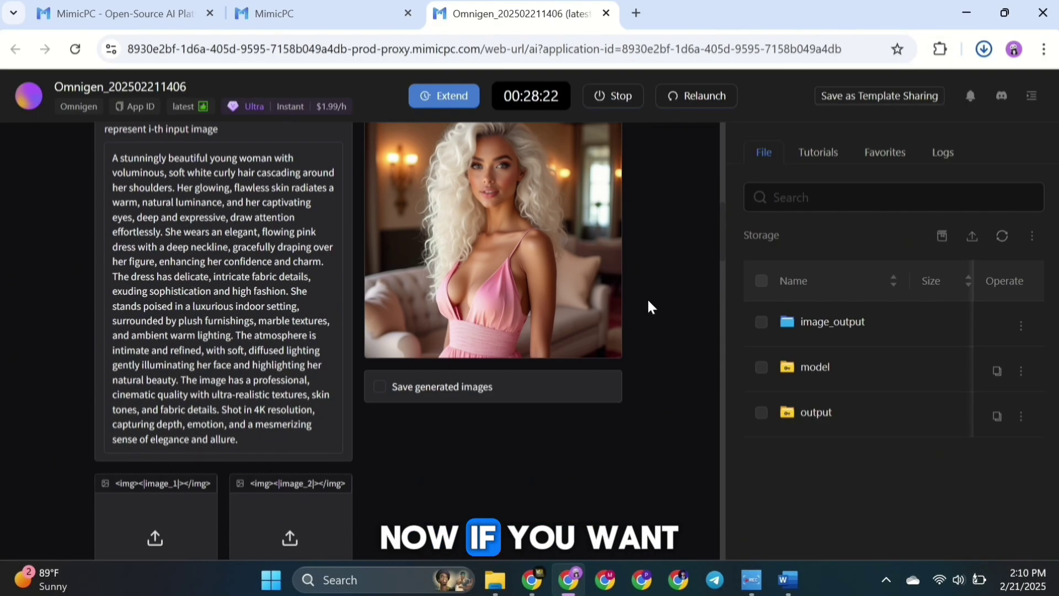
- Change the Height to 720 and view the curly pink-haired, red-dress result full screen
scroll(649, 307, "down", 10)
double_click(282, 186)
type("720")
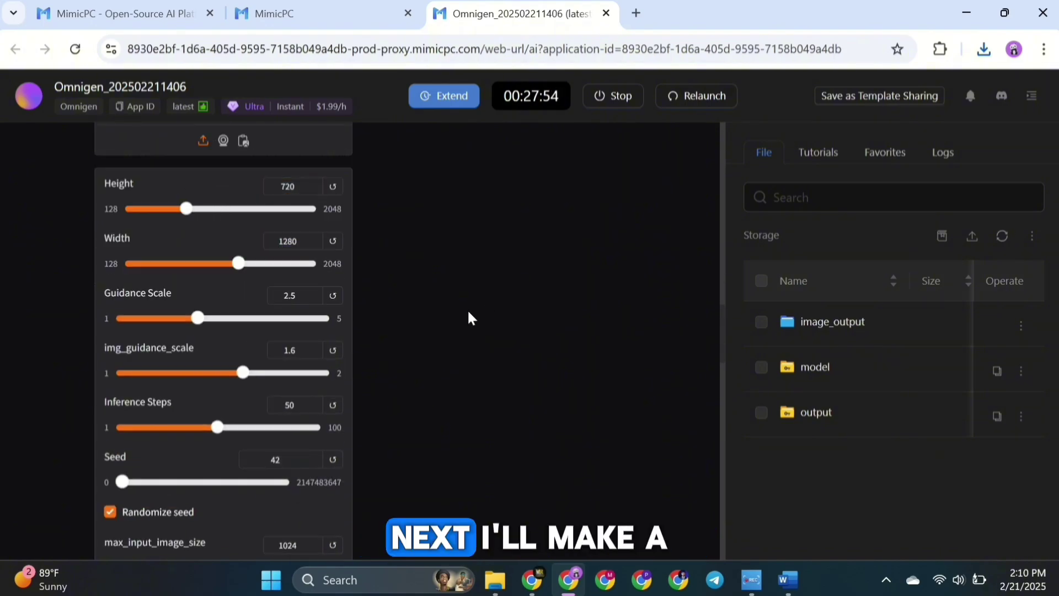
scroll(468, 319, "up", 10)
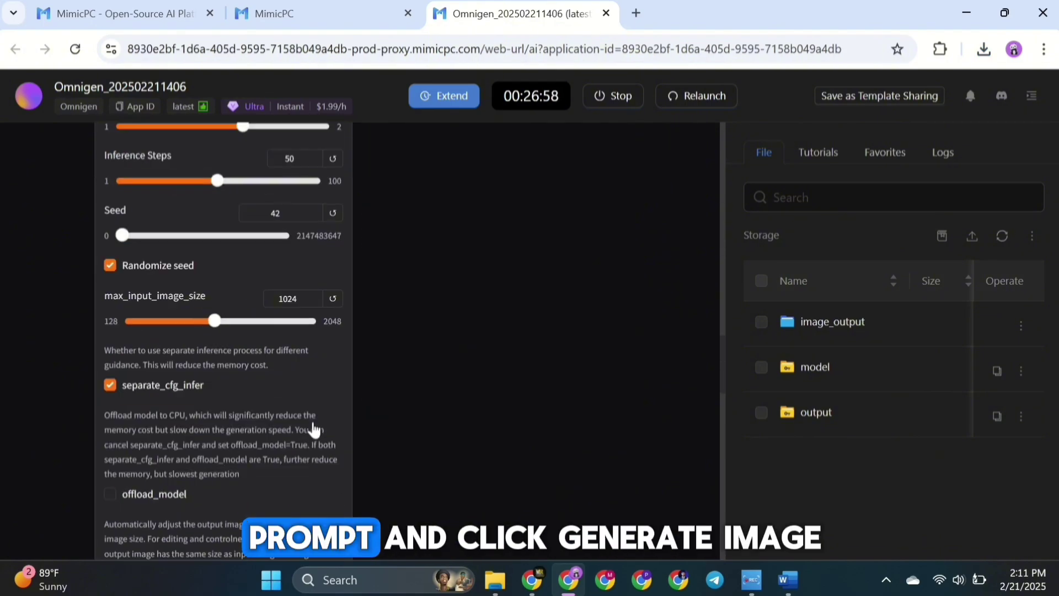
scroll(243, 393, "down", 5)
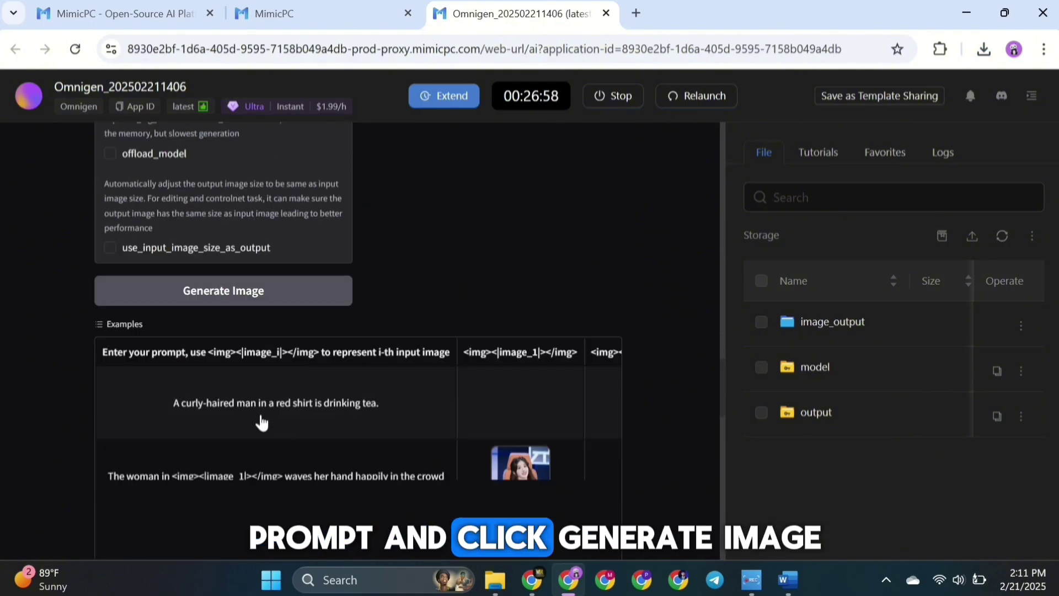
scroll(409, 331, "up", 7)
scroll(418, 380, "up", 5)
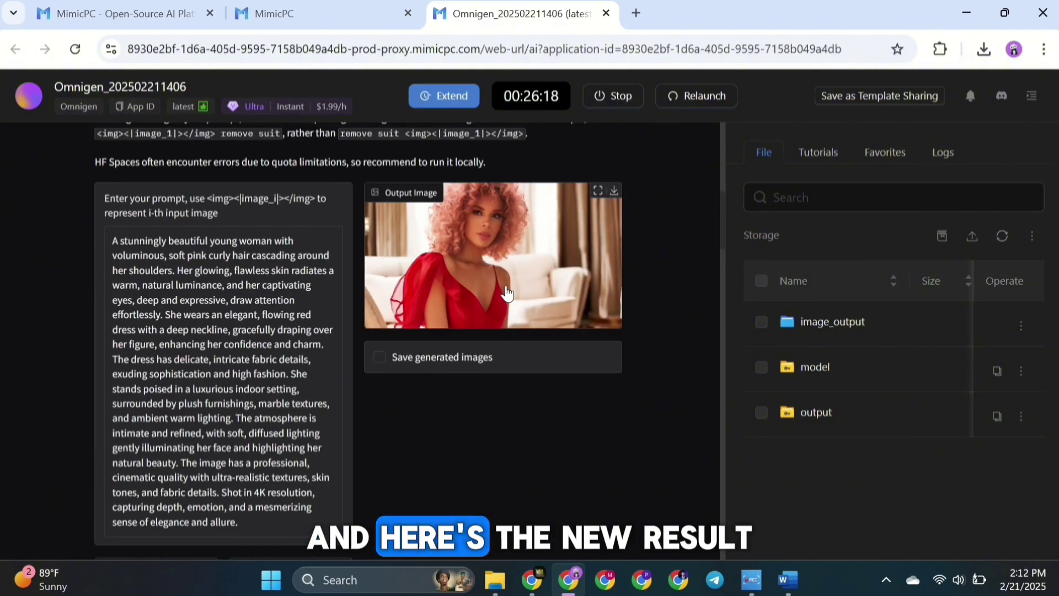
left_click(599, 200)
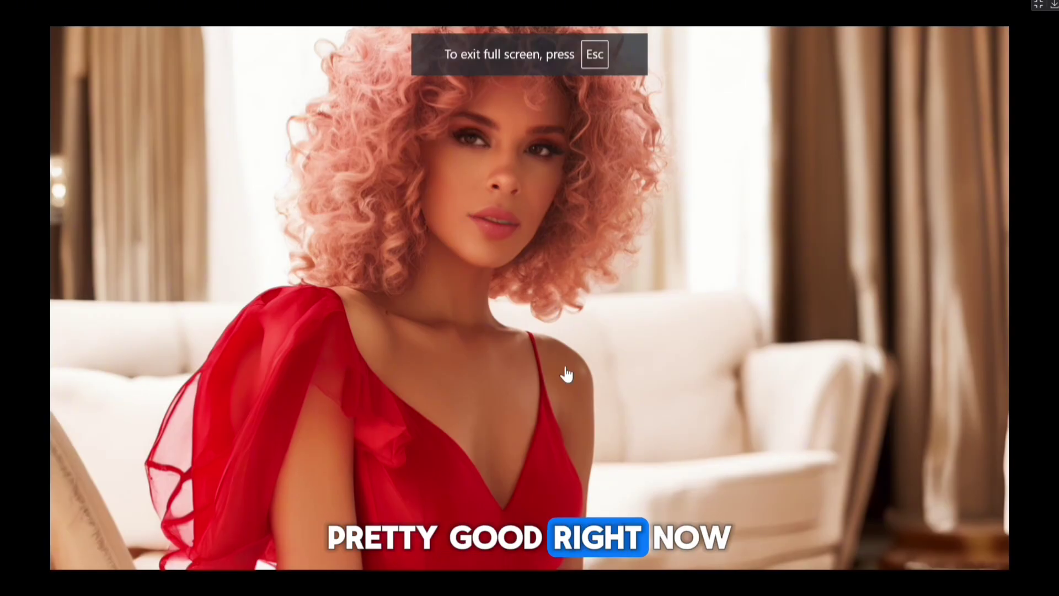
key("Escape")
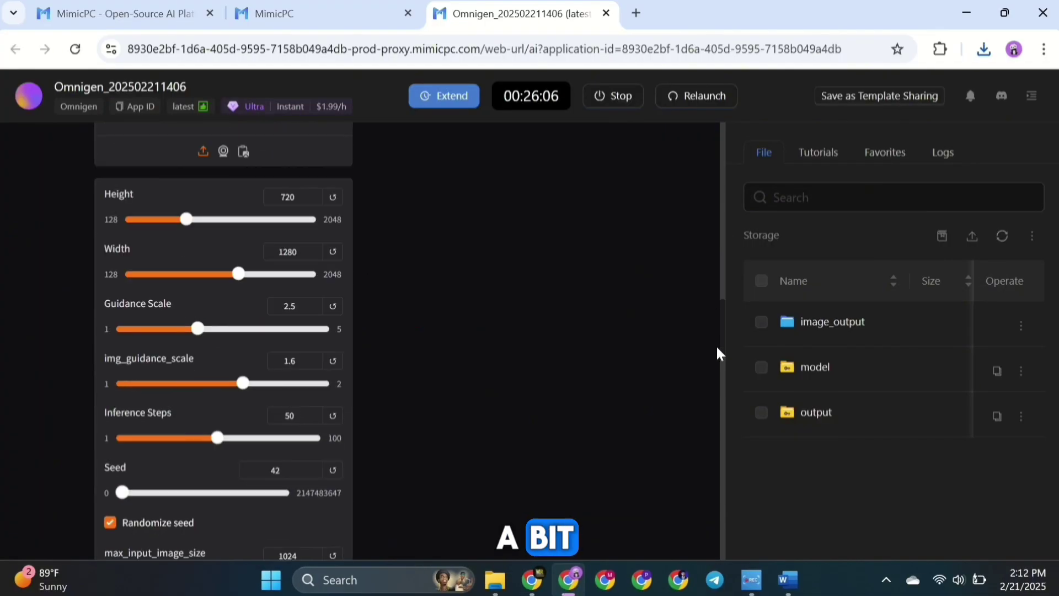
scroll(723, 452, "down", 10)
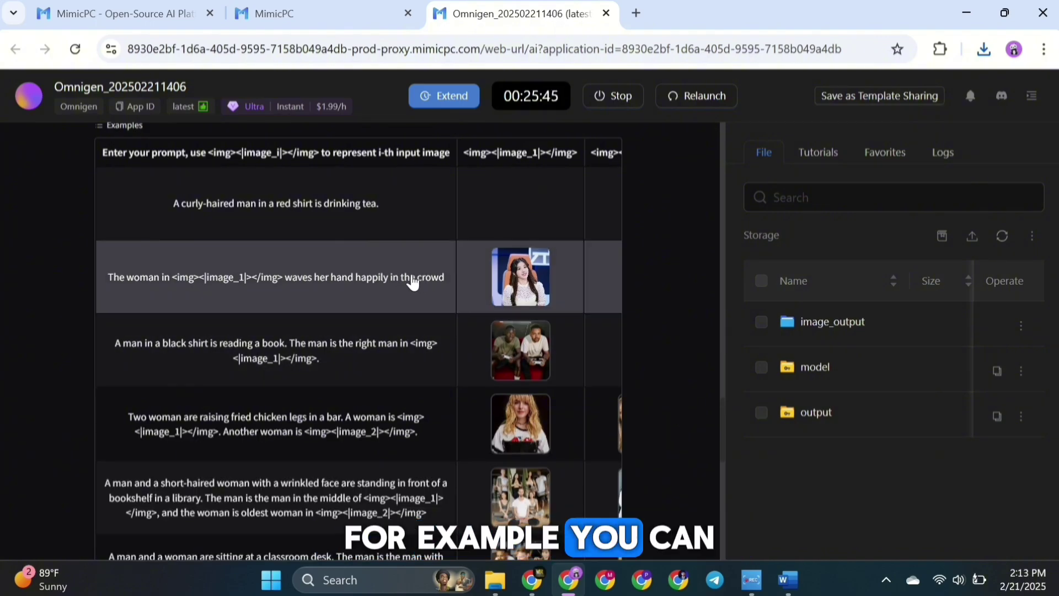
- Generate the pink-dress woman waving in a crowd with the white-haired woman's photo, viewing it full screen
left_click(417, 283)
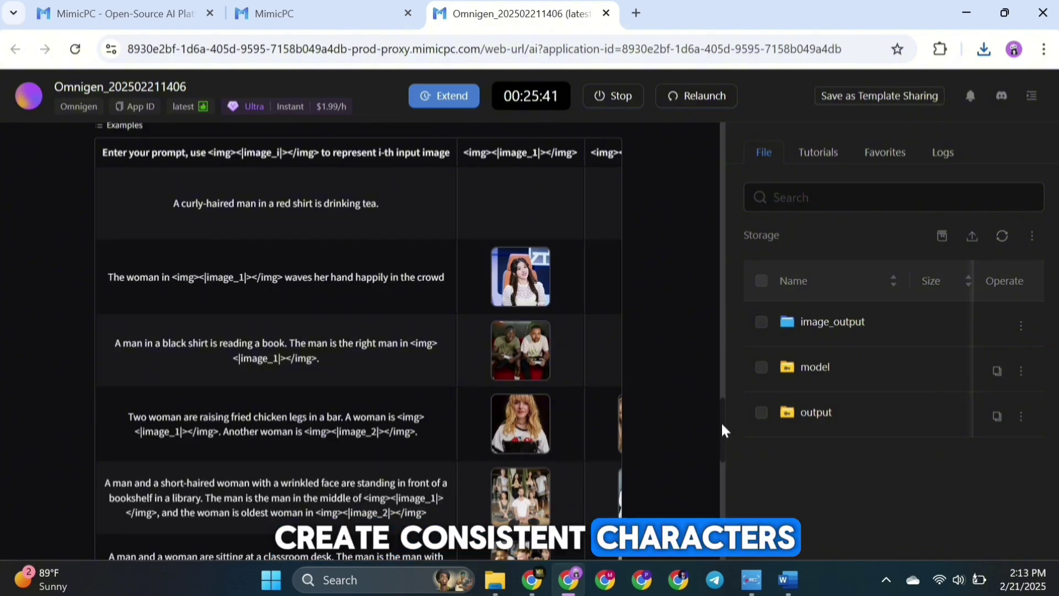
left_click(210, 295)
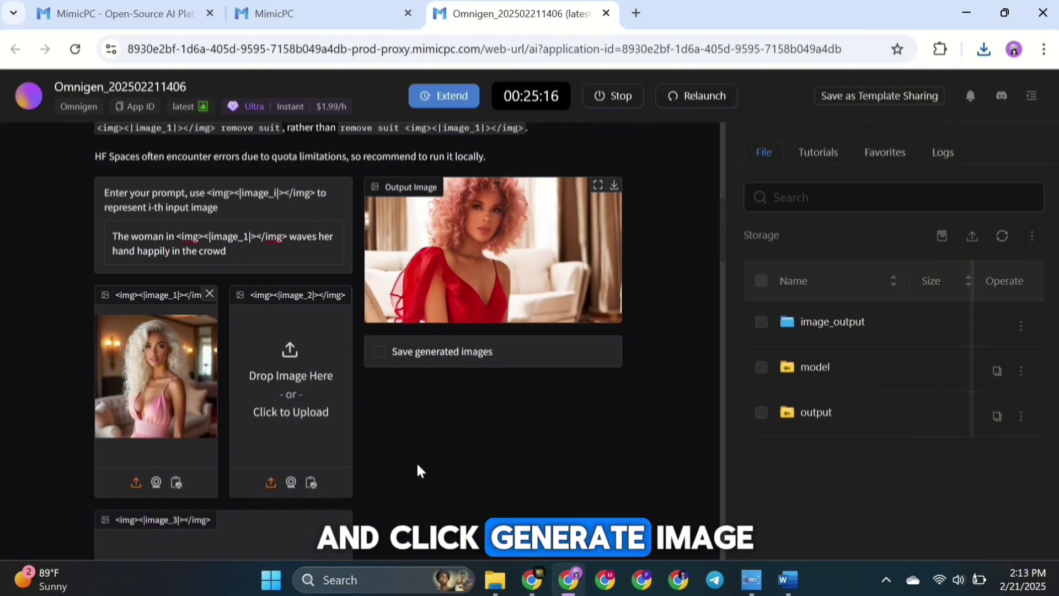
scroll(417, 462, "down", 10)
scroll(417, 467, "up", 5)
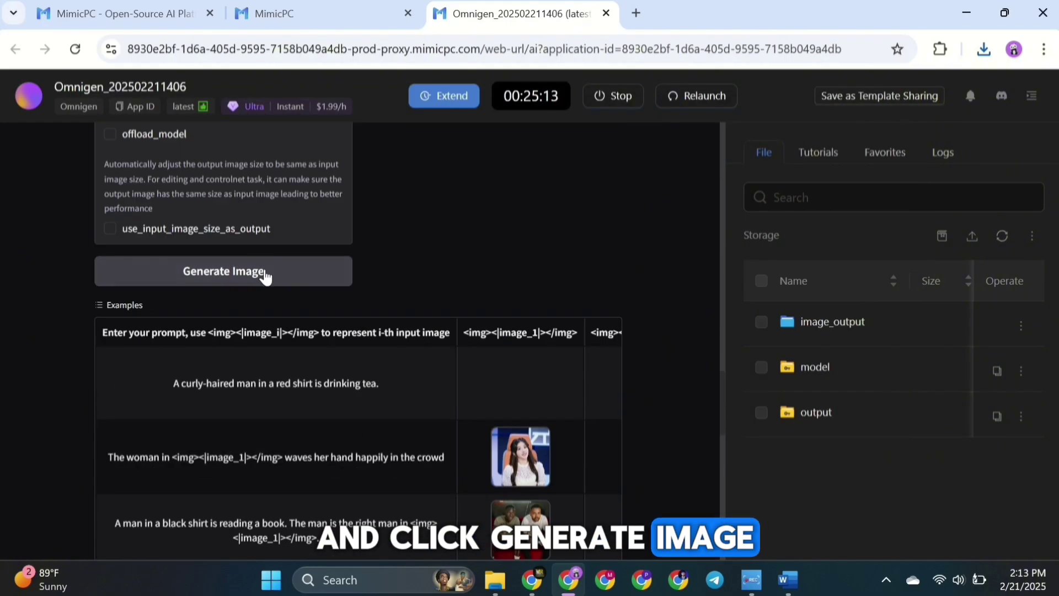
left_click(265, 274)
scroll(480, 371, "up", 5)
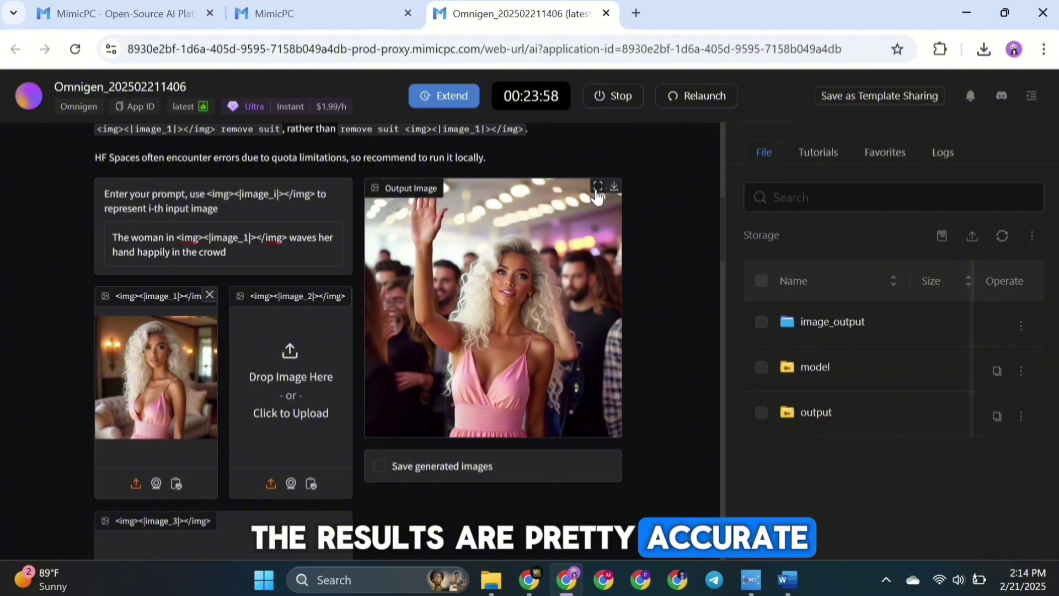
left_click(598, 187)
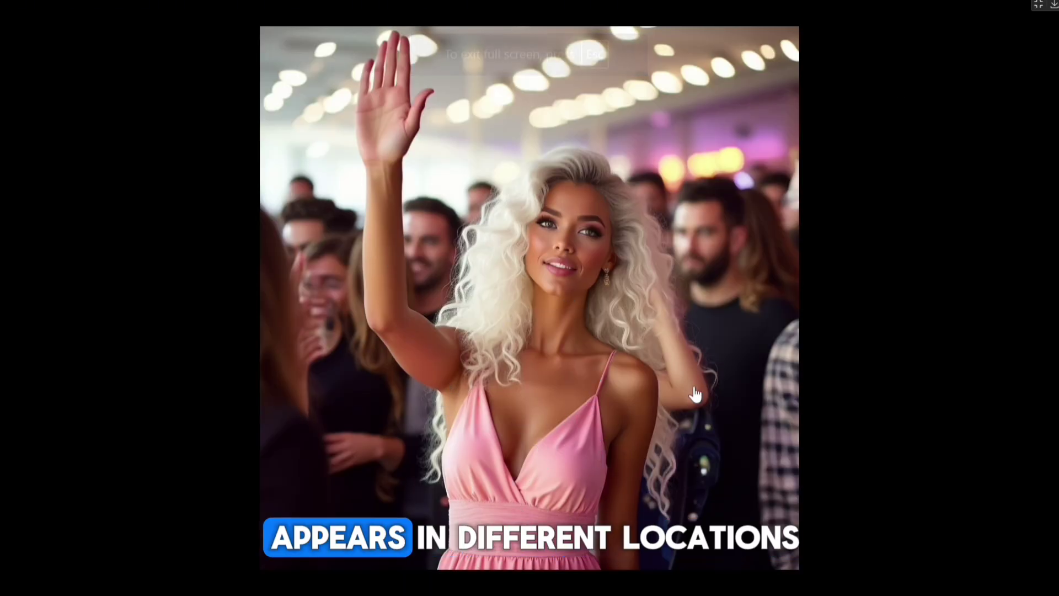
left_click(1039, 5)
left_click(1038, 8)
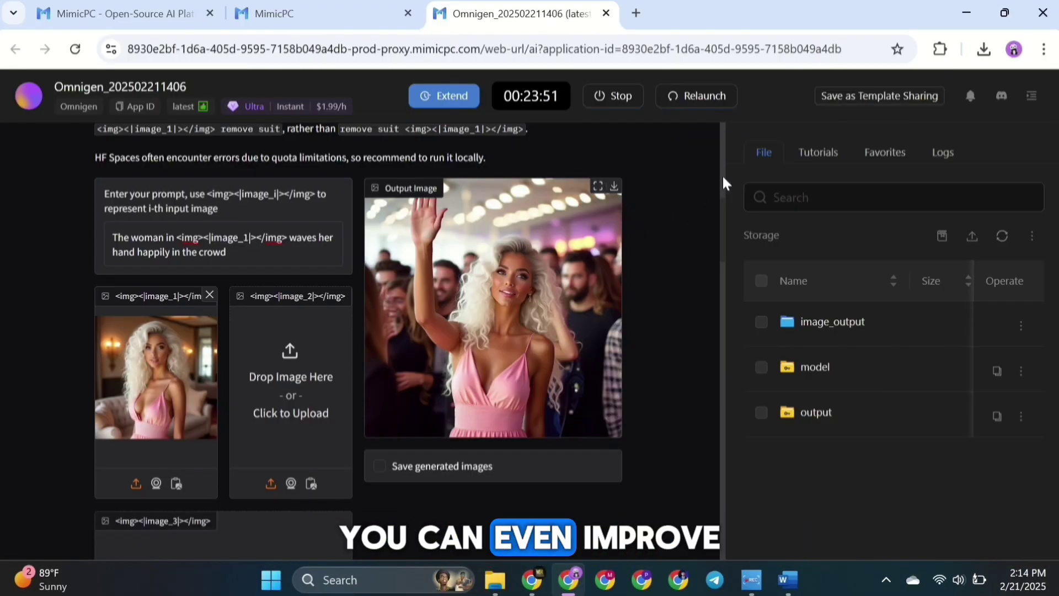
- Load the two-women fried-chicken bar example prompt with its two input photos
scroll(716, 189, "up", 5)
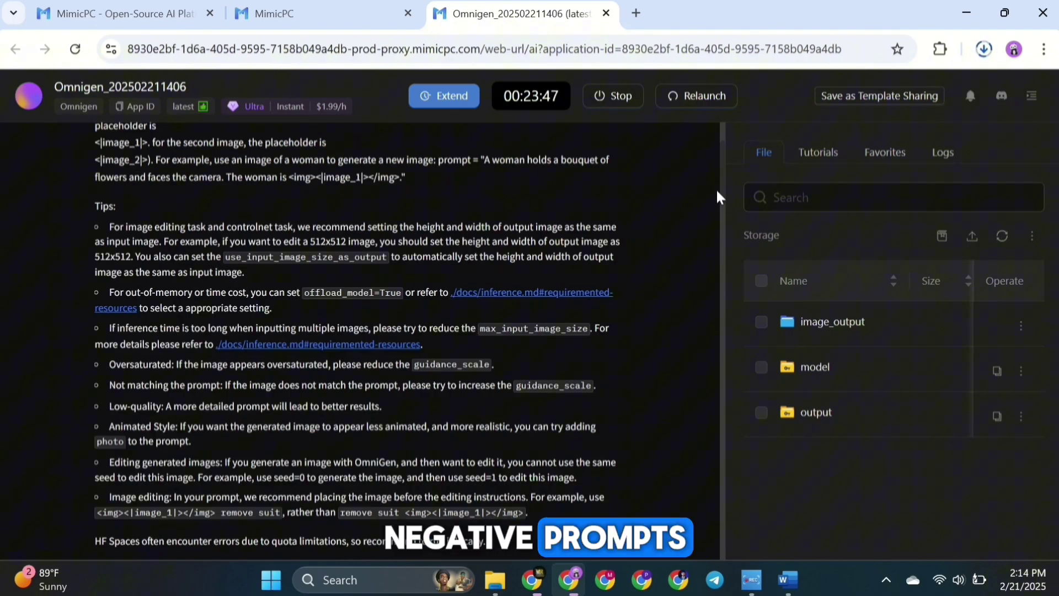
scroll(703, 212, "down", 8)
scroll(720, 461, "down", 10)
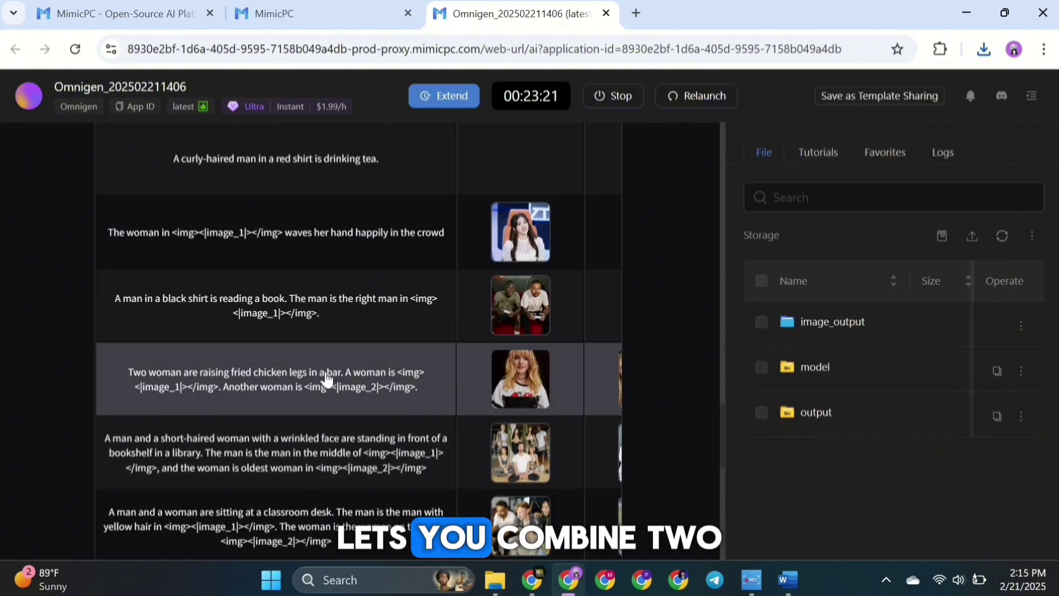
left_click(429, 397)
scroll(681, 447, "up", 10)
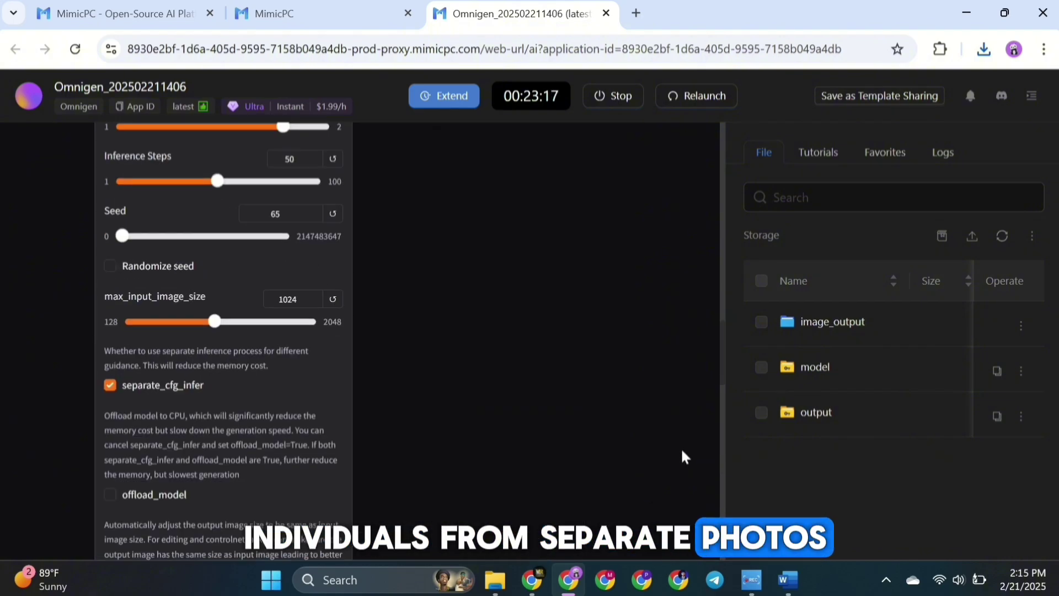
scroll(680, 448, "up", 2)
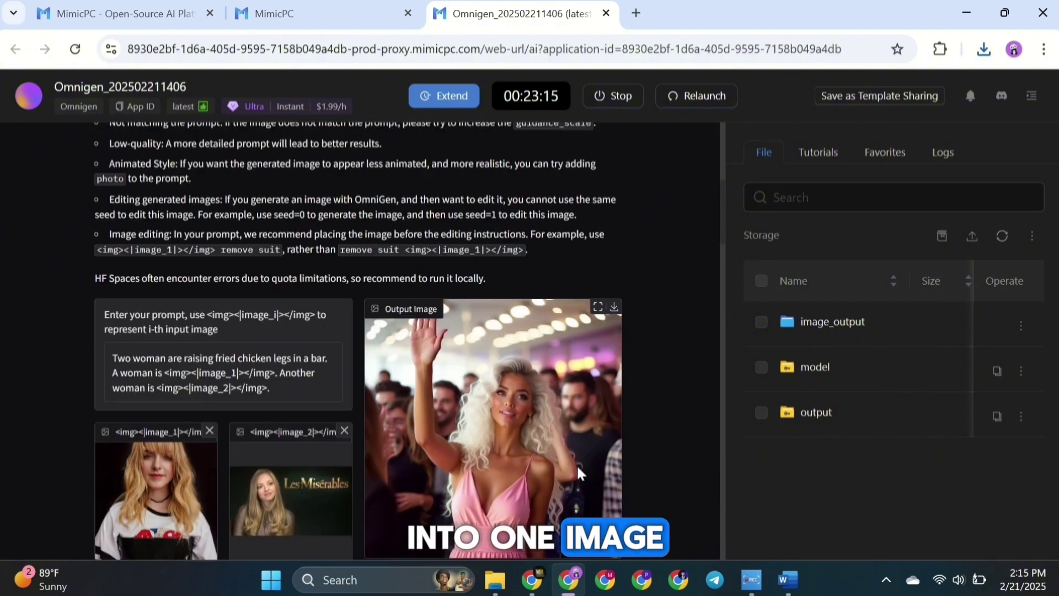
- Remove the first example photo and change the prompt ending to 'running in the beach'
left_click(211, 433)
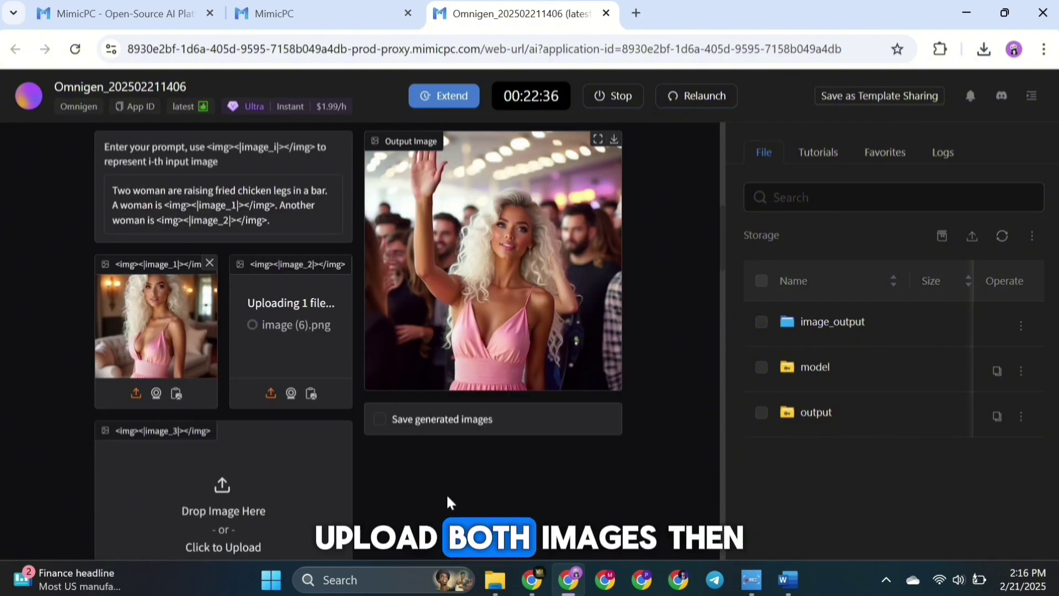
scroll(446, 493, "up", 2)
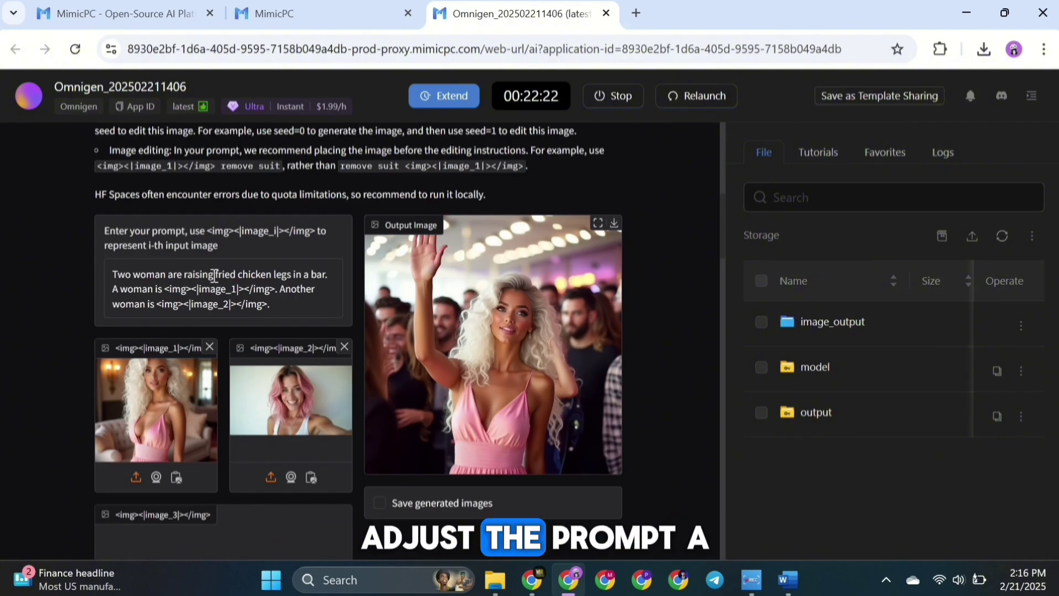
left_click_drag(183, 274, 328, 276)
type("running in the beach")
scroll(244, 397, "down", 10)
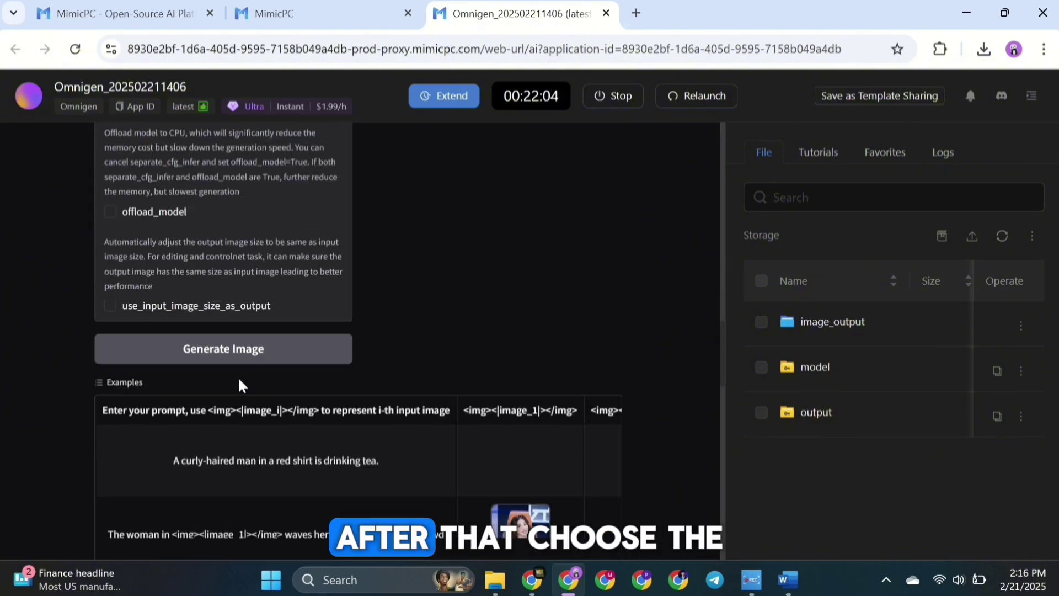
- Set the output size to width 1280 and height 720 and generate the beach image
double_click(298, 382)
type("1280")
double_click(279, 328)
type("720")
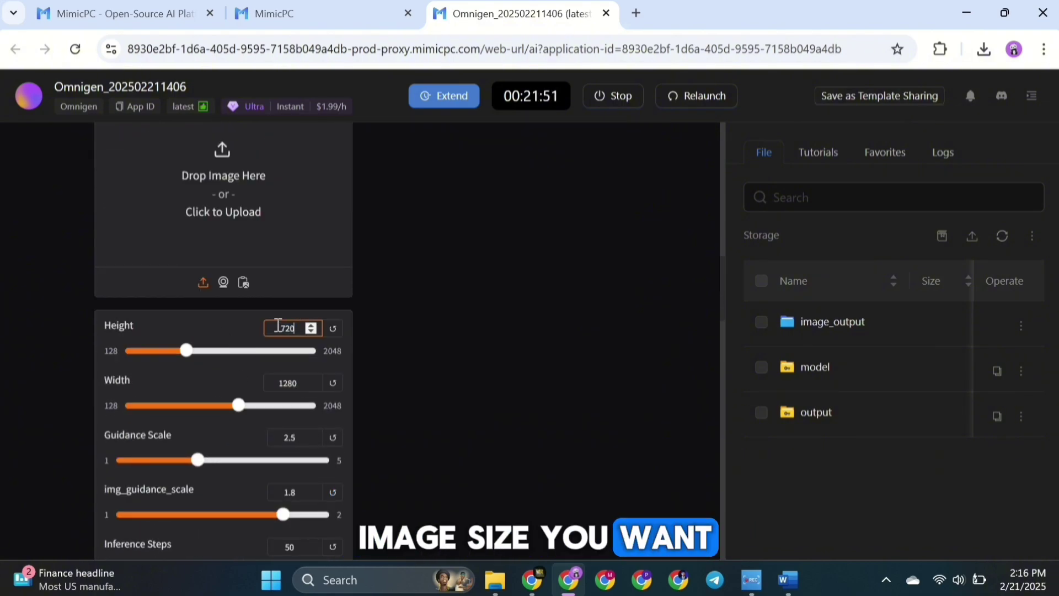
scroll(281, 358, "down", 2)
scroll(280, 357, "down", 14)
left_click(219, 356)
scroll(416, 400, "up", 20)
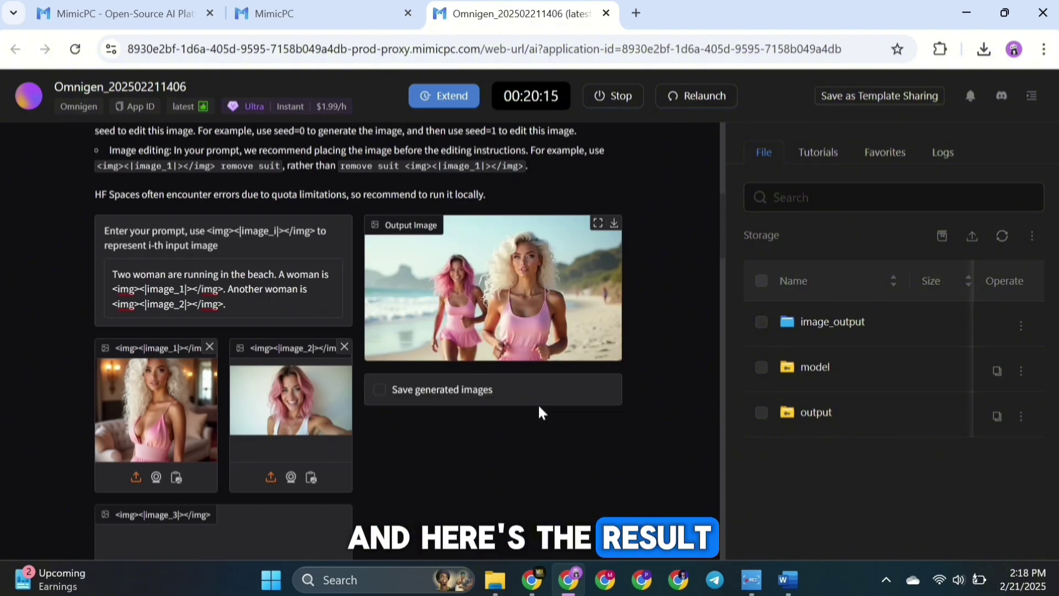
- Review the two women running on the beach full screen, then download the output image
left_click(598, 222)
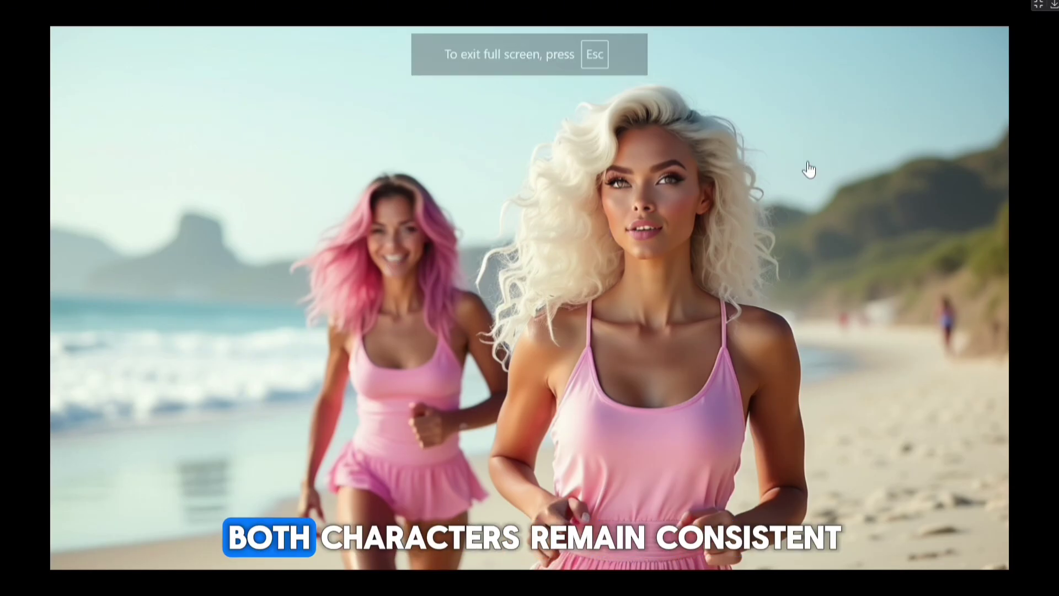
left_click(1036, 8)
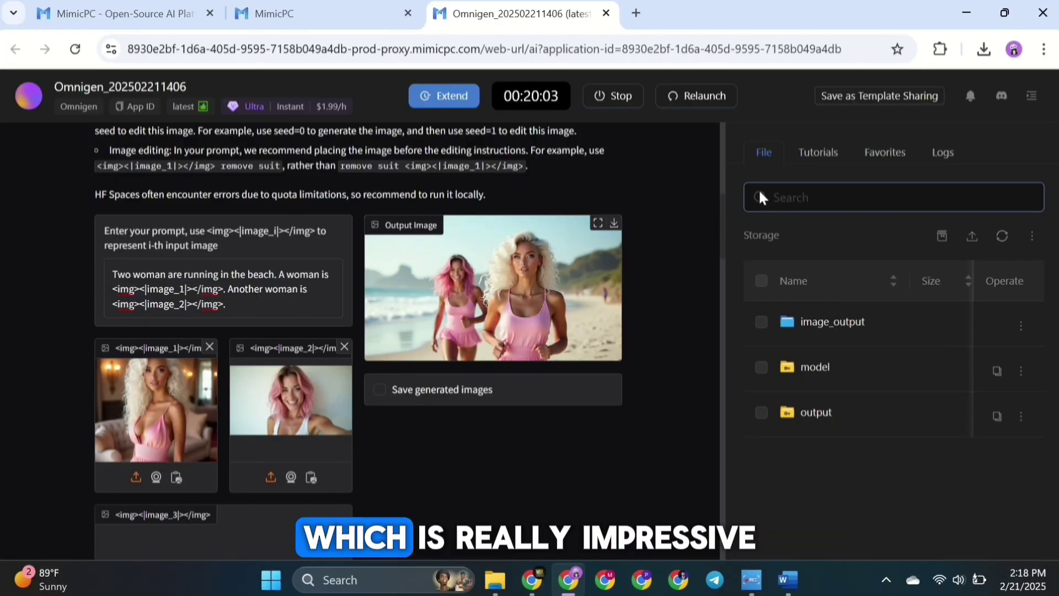
left_click(616, 223)
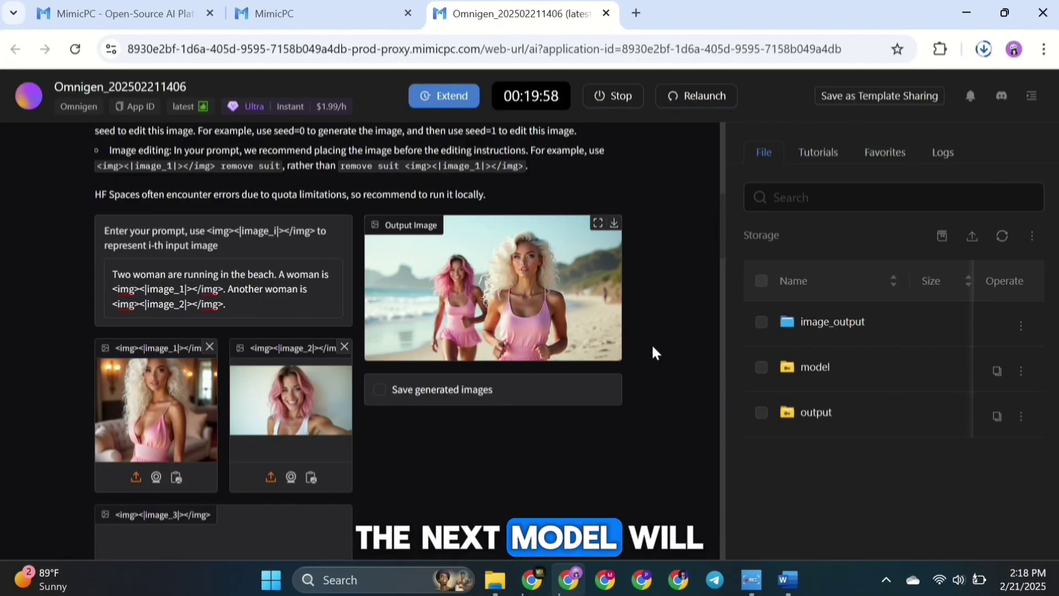
scroll(653, 342, "down", 15)
scroll(653, 343, "up", 10)
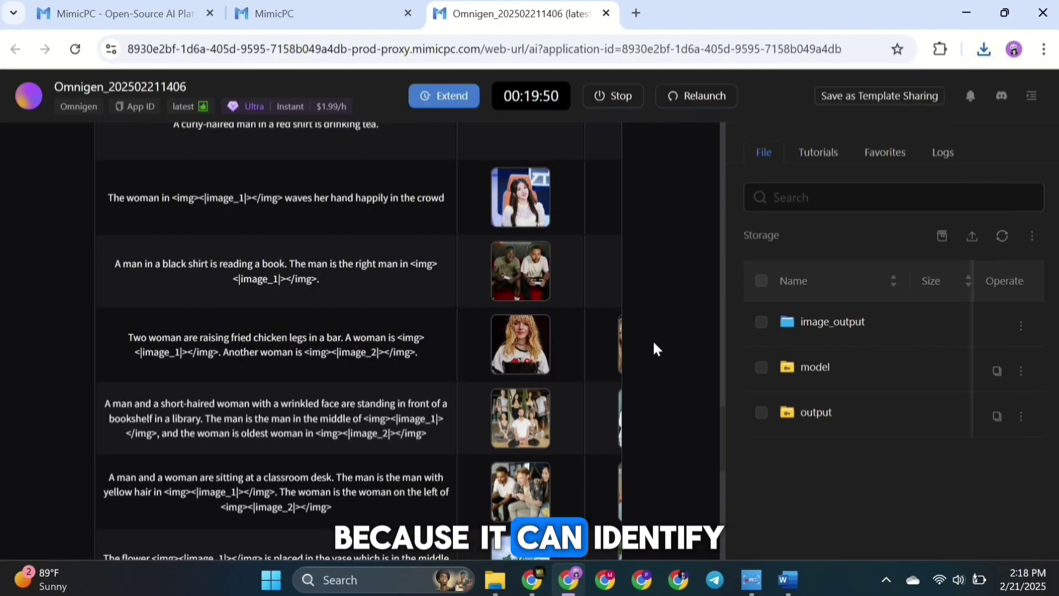
scroll(664, 330, "down", 3)
scroll(664, 330, "up", 3)
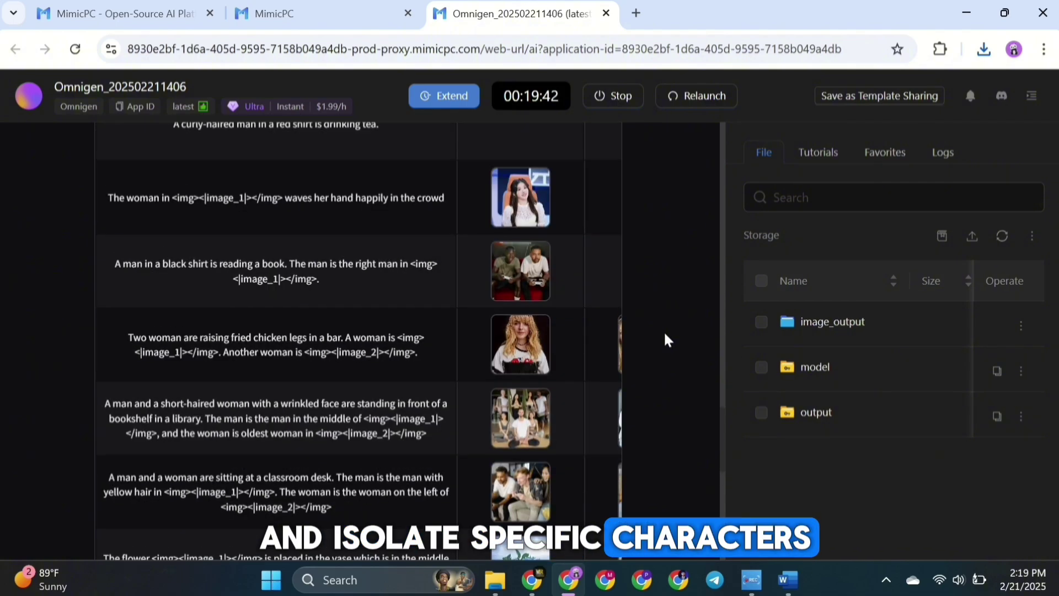
- Generate the right-hand man from the gaming photo wearing a white shirt and reading a book
left_click(346, 281)
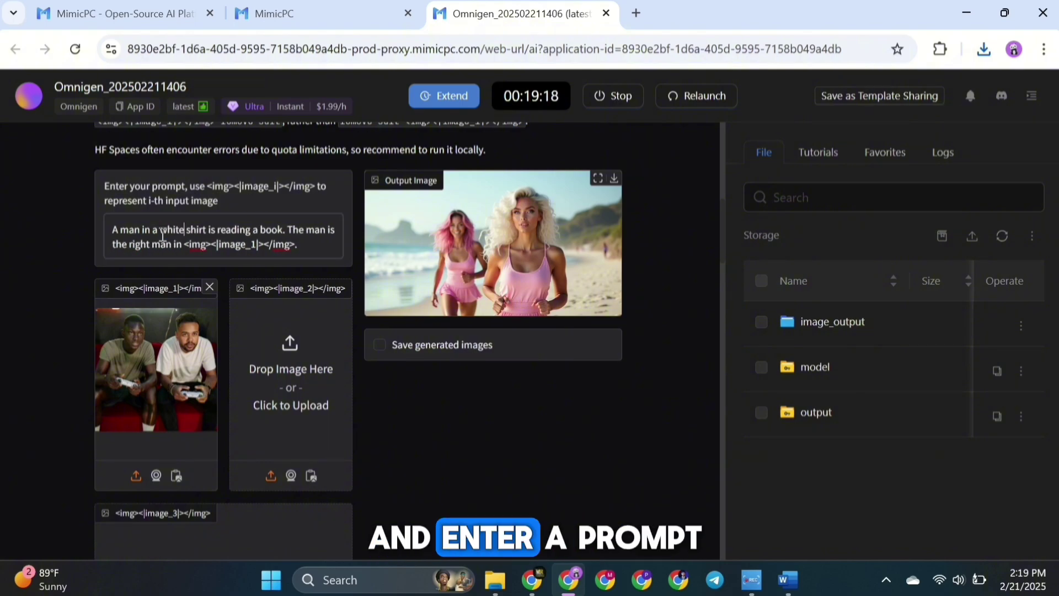
left_click_drag(282, 231, 223, 236)
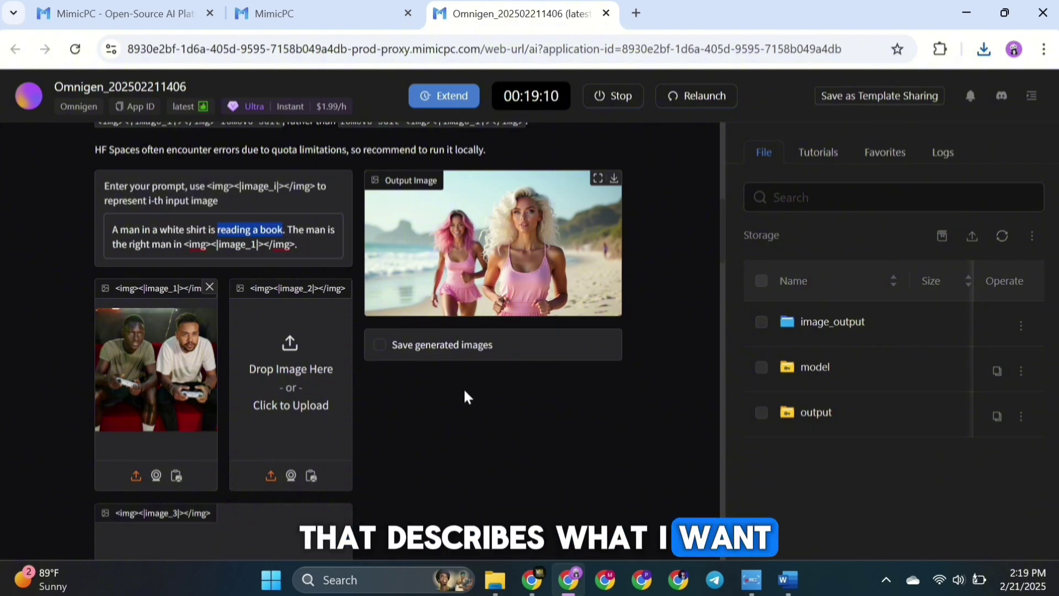
left_click(283, 225)
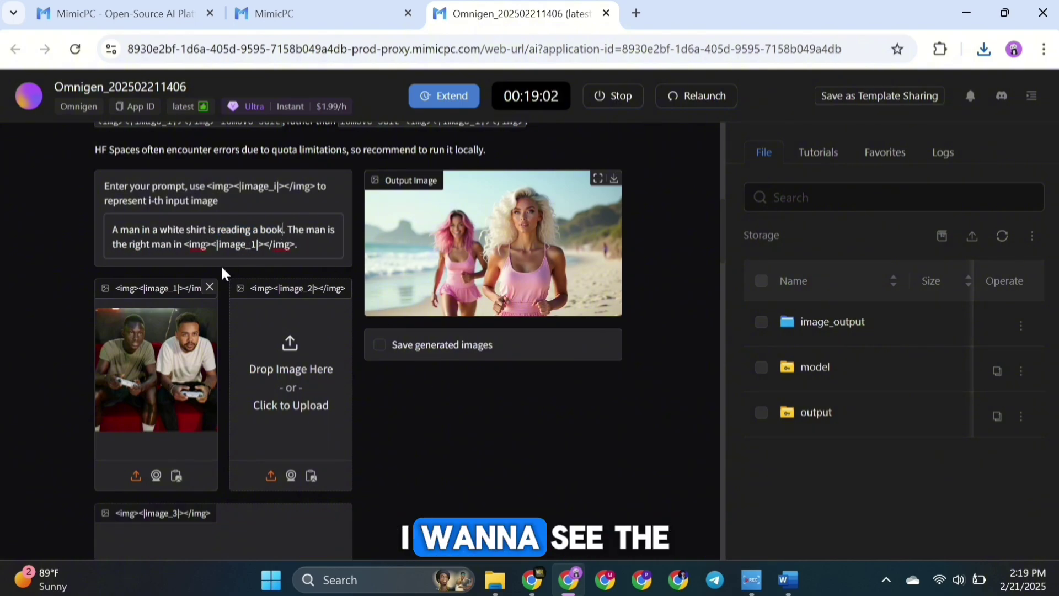
scroll(406, 435, "down", 12)
scroll(524, 329, "up", 6)
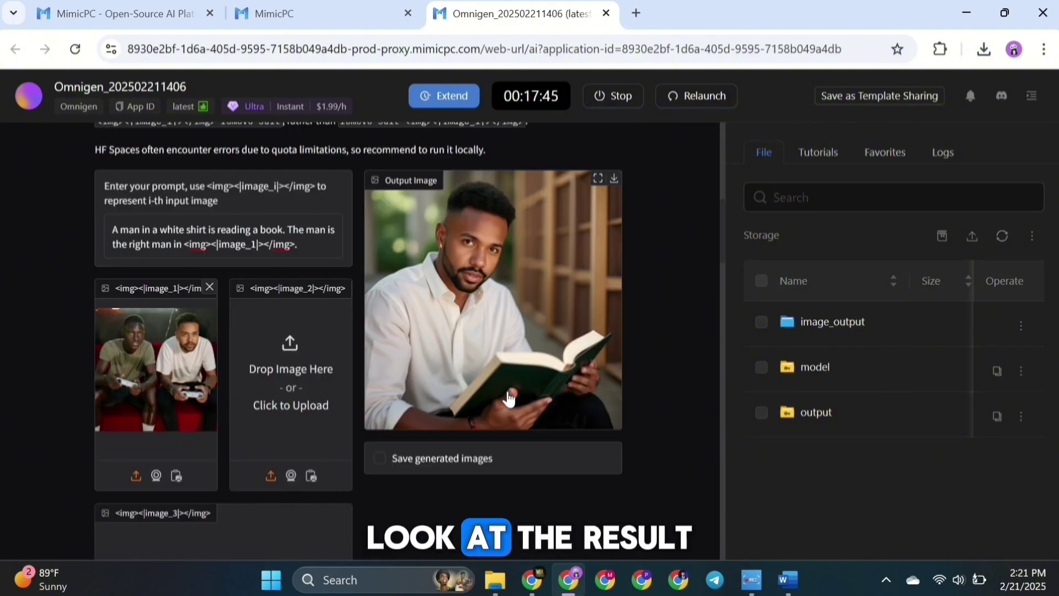
left_click(598, 178)
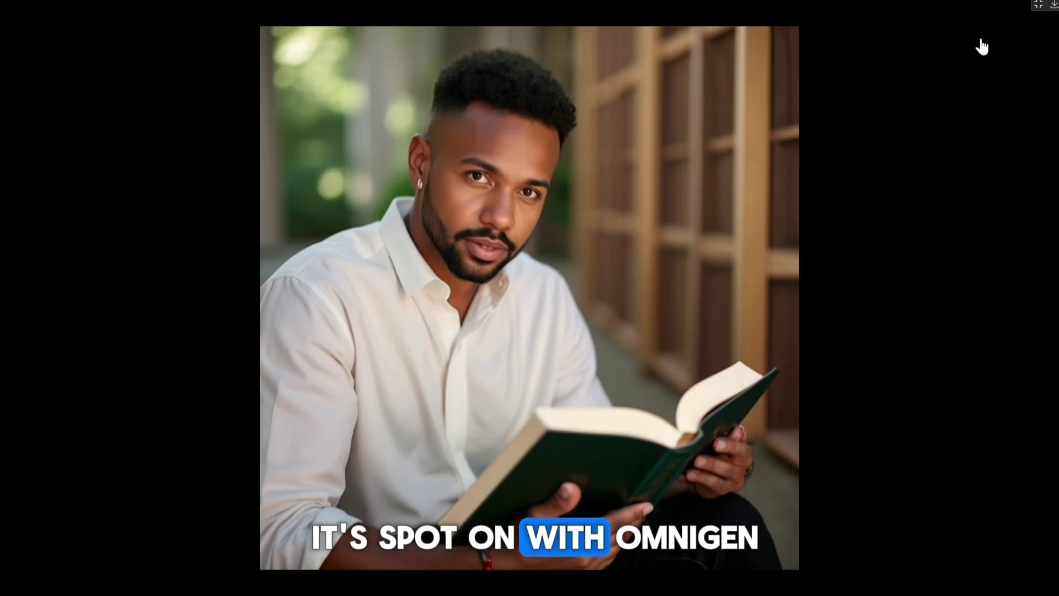
left_click(1042, 8)
- Generate the blue roses in the mint-green vase on a wooden table, then download it
scroll(647, 264, "down", 10)
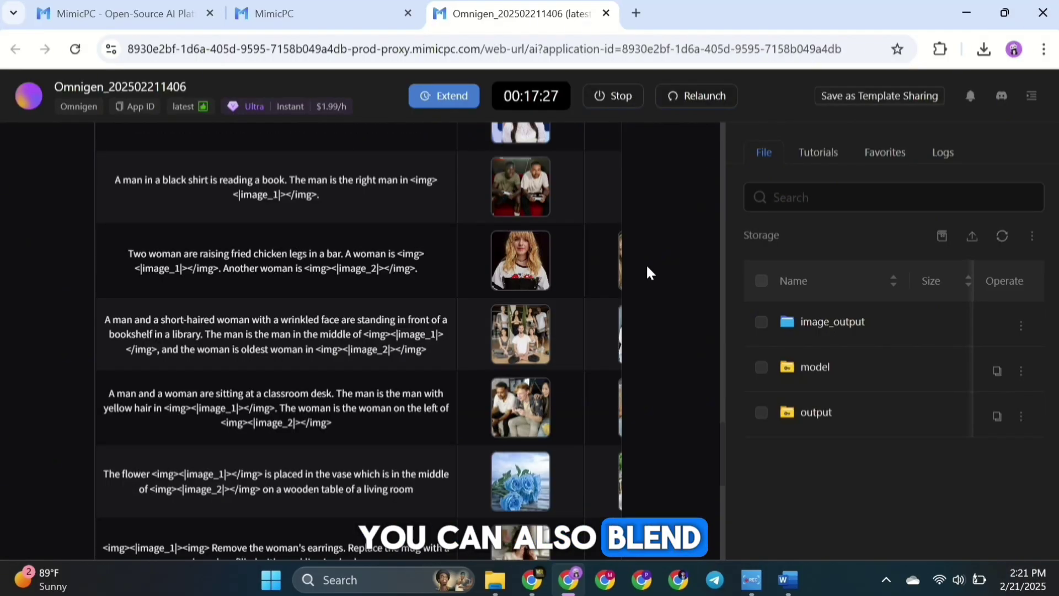
scroll(647, 267, "down", 3)
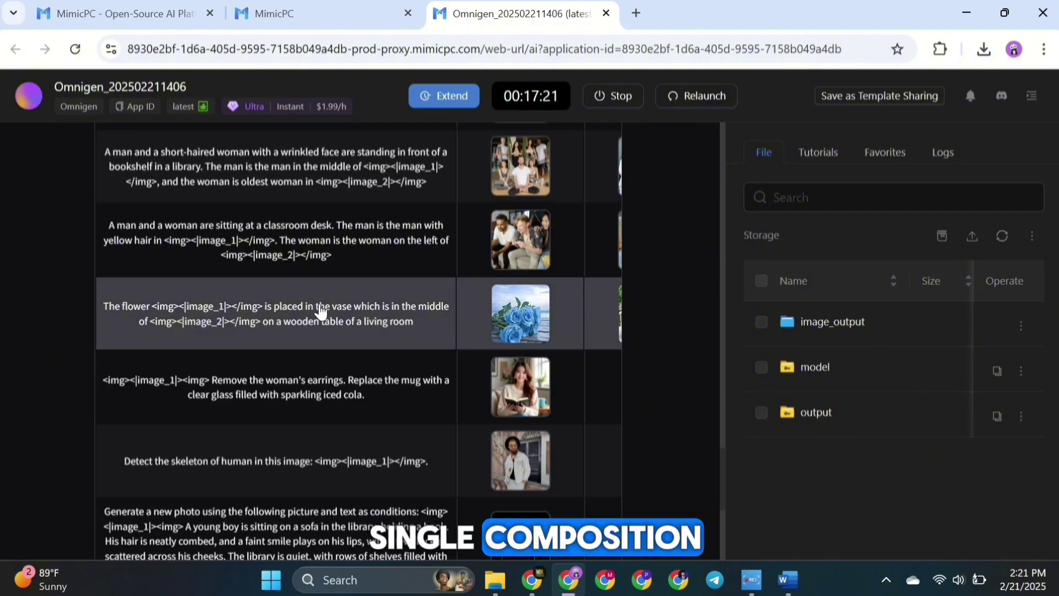
scroll(696, 307, "up", 5)
scroll(696, 312, "up", 5)
scroll(246, 383, "up", 2)
scroll(246, 383, "down", 2)
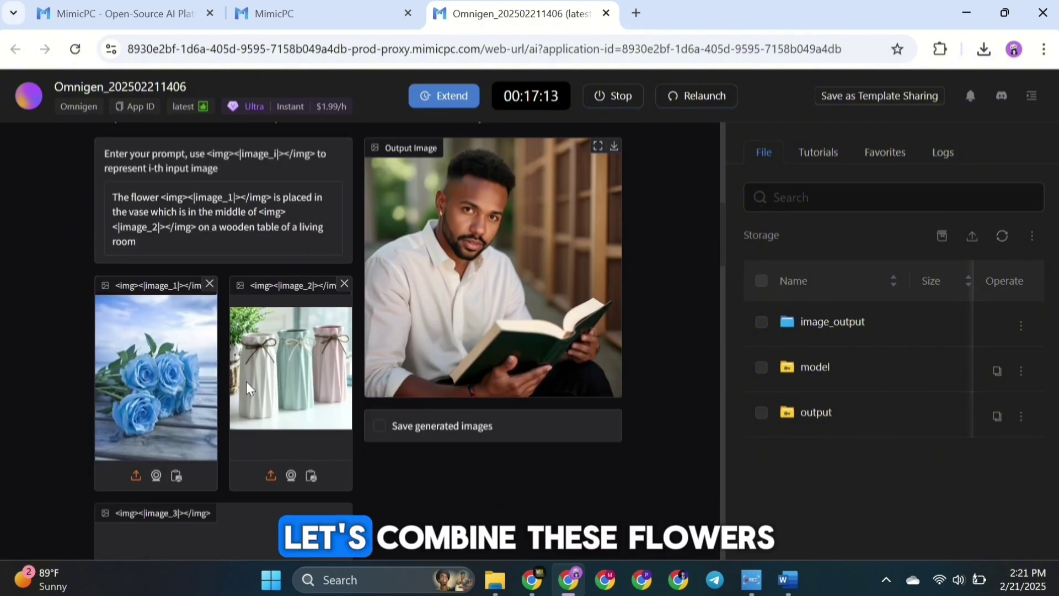
scroll(246, 383, "down", 10)
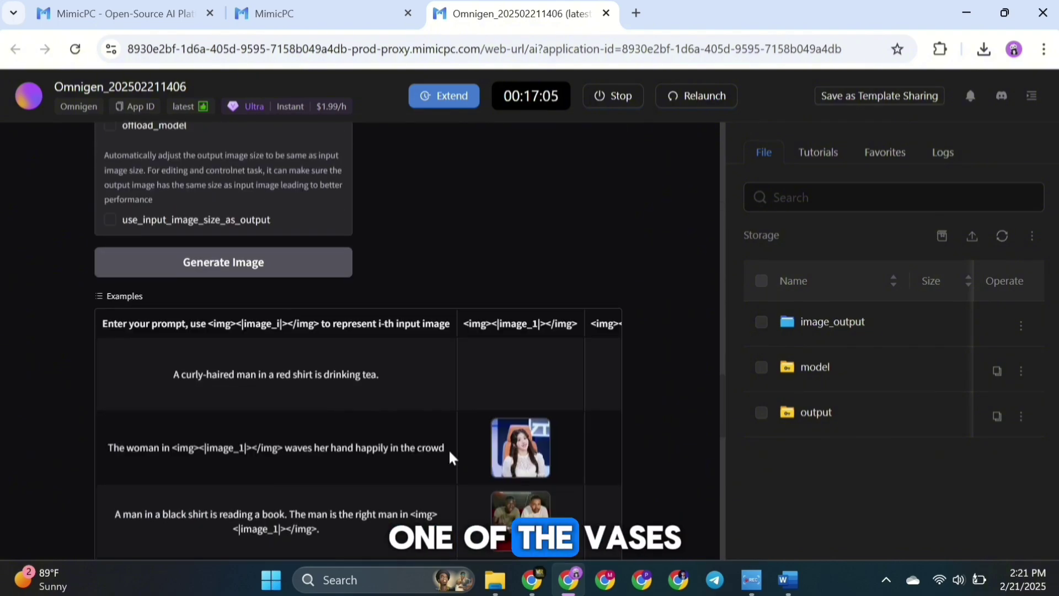
scroll(255, 436, "up", 3)
left_click(255, 436)
scroll(470, 343, "up", 8)
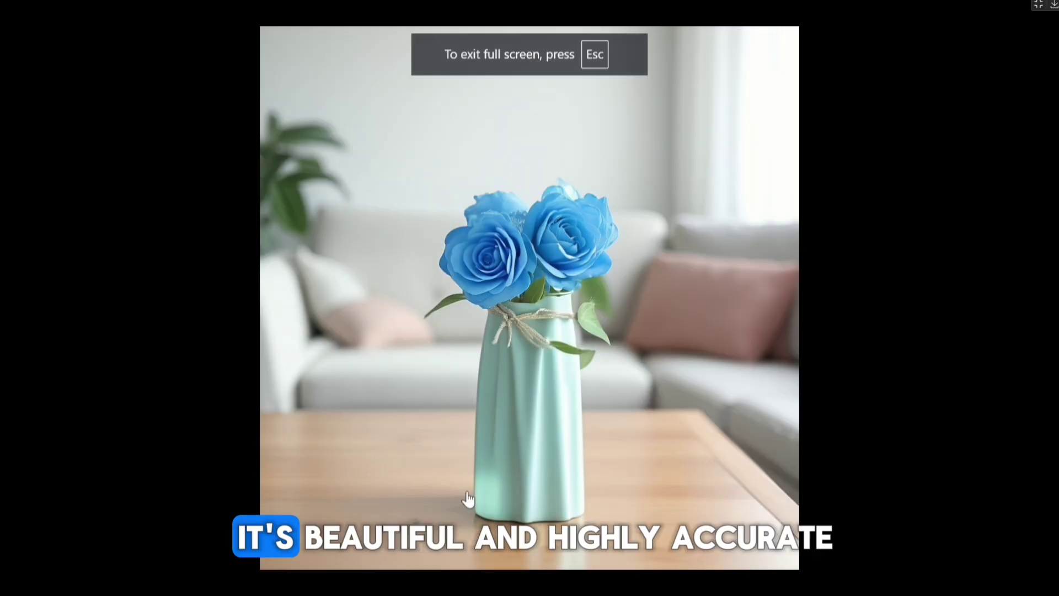
left_click(1039, 4)
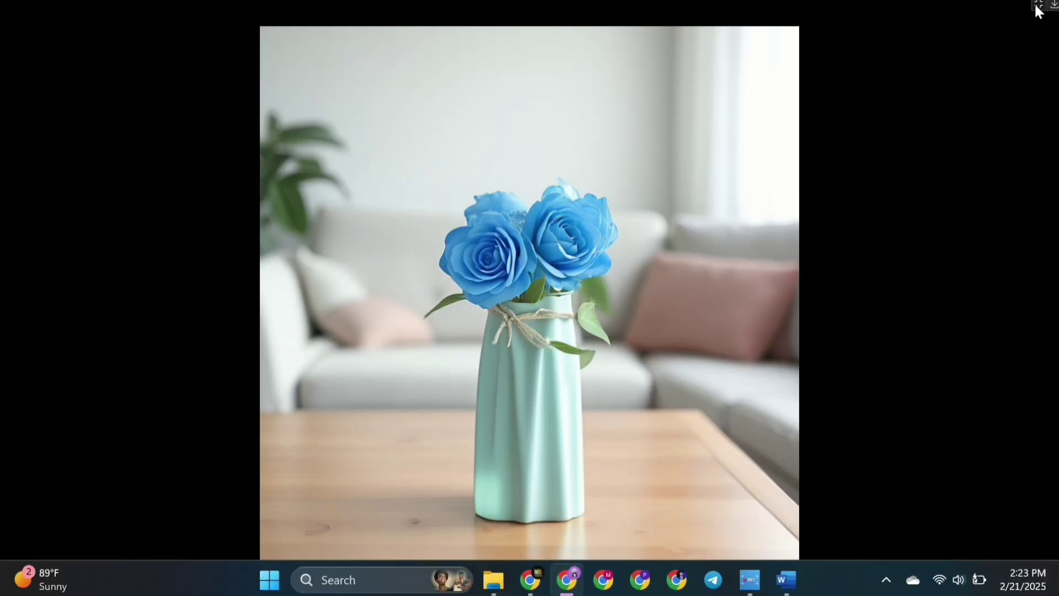
left_click(615, 233)
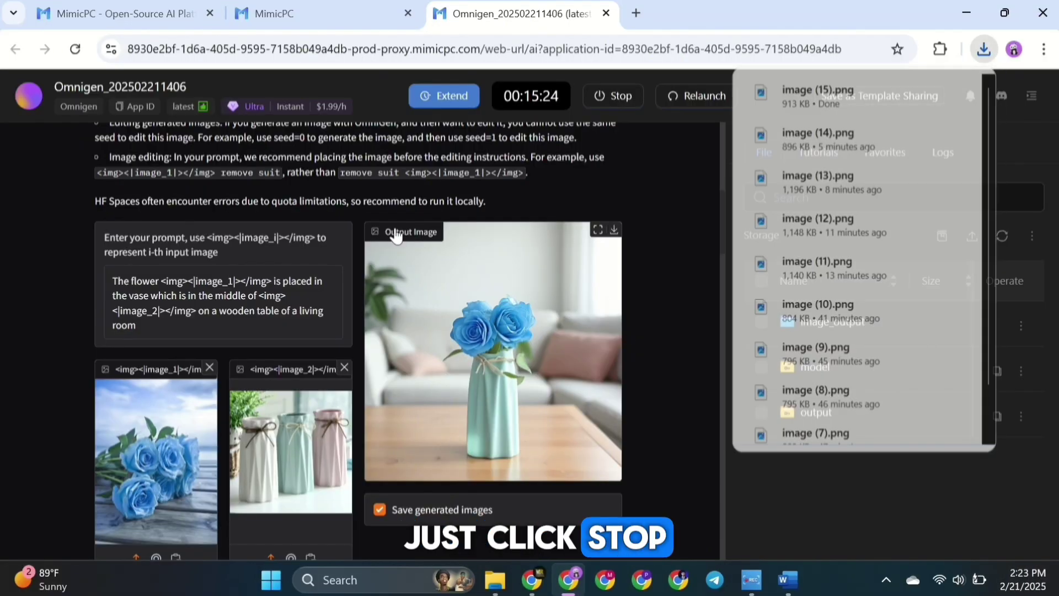
- Stop the OmniGen machine, returning to the launch page with a $3.86 balance and 47.3 GB used
left_click(610, 99)
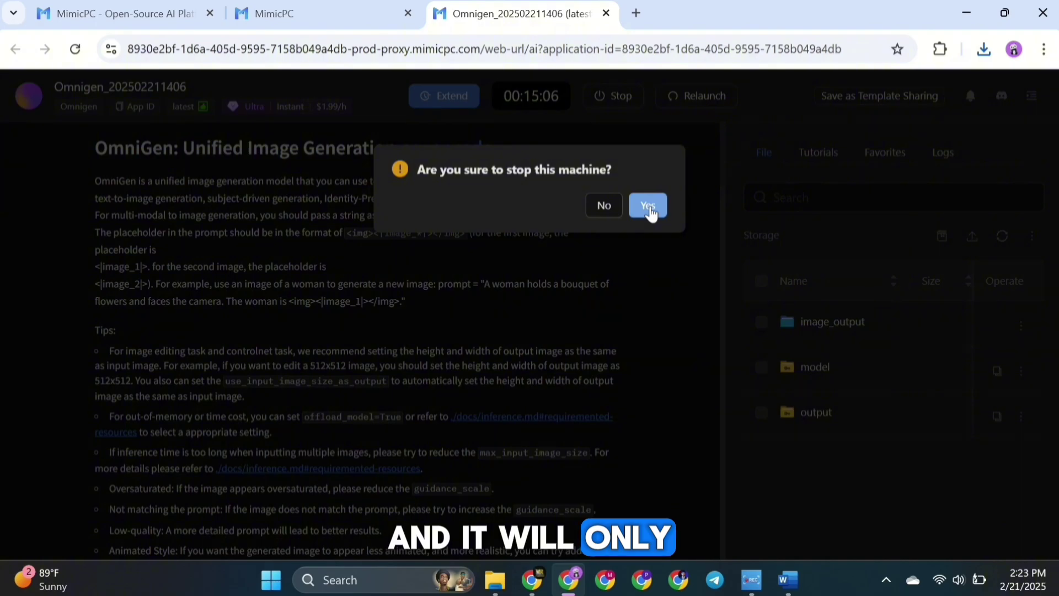
left_click(649, 206)
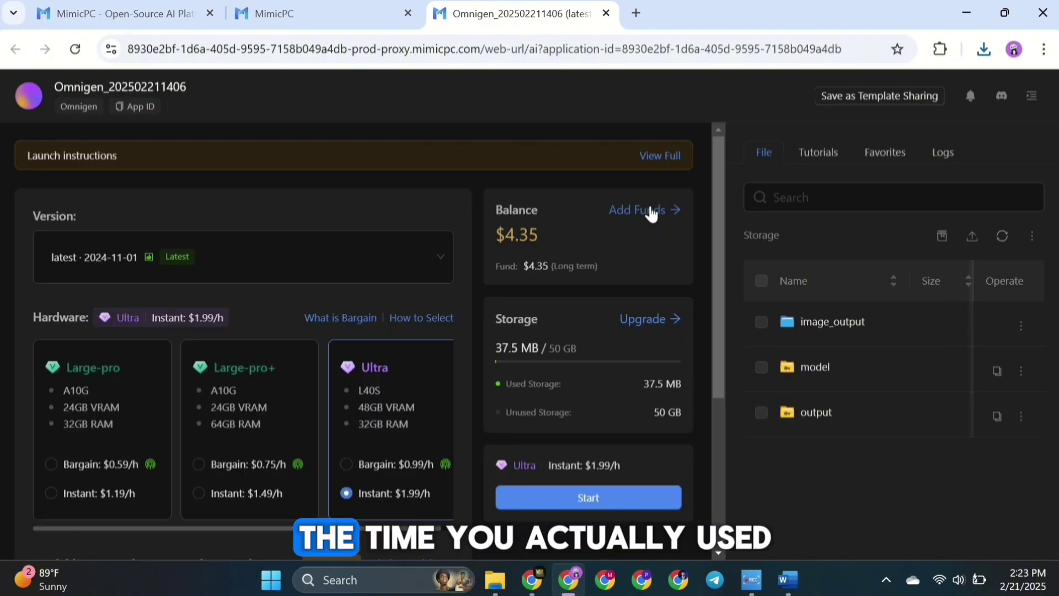
scroll(517, 267, "down", 5)
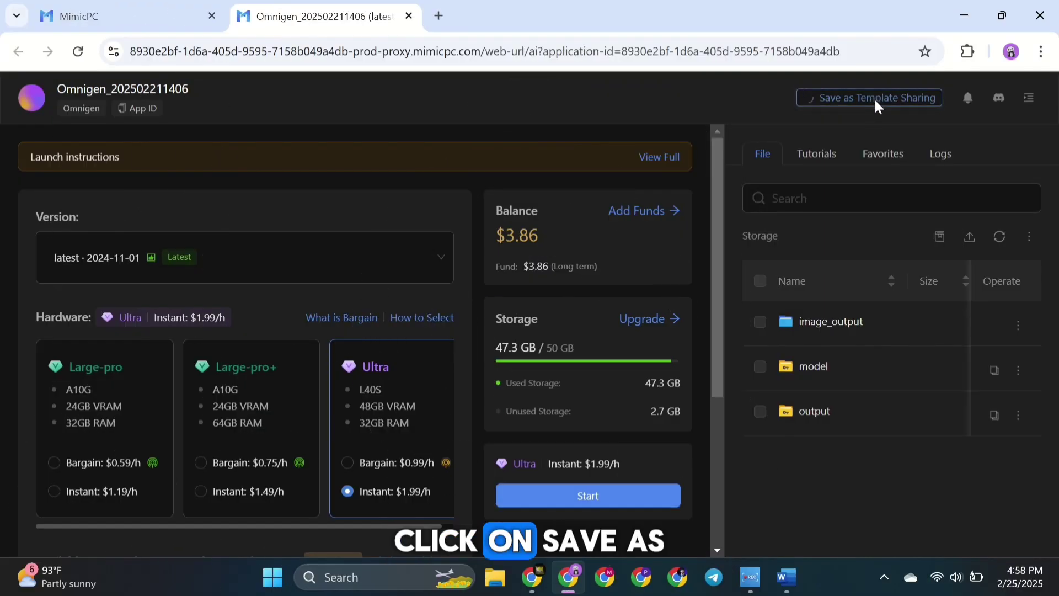
- Begin saving the app as a shareable template named 'Omnigen Image Generation'
left_click(871, 99)
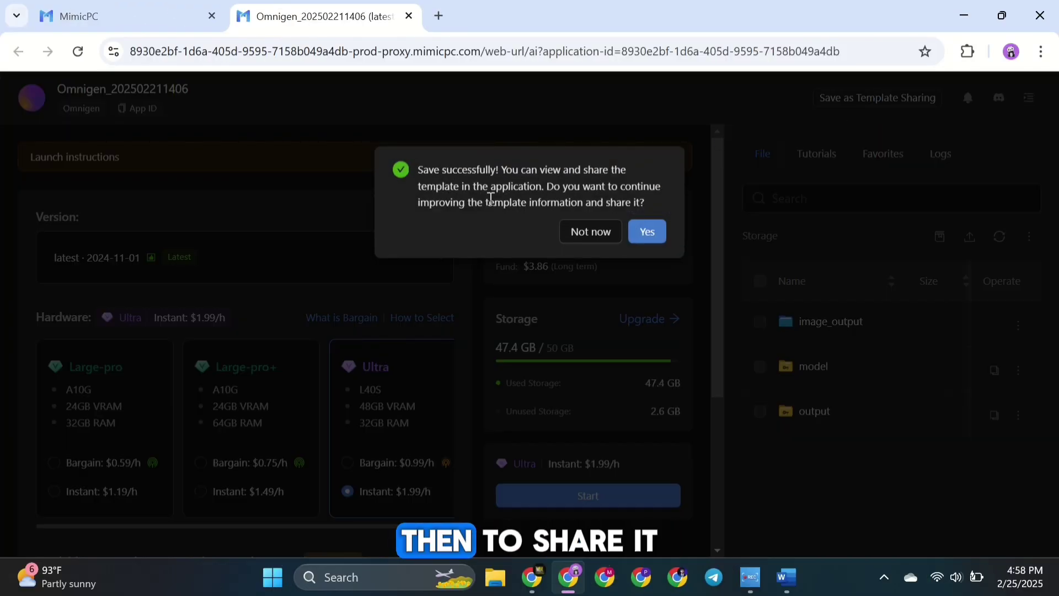
left_click(647, 236)
left_click(598, 243)
type("Omnigen Ima")
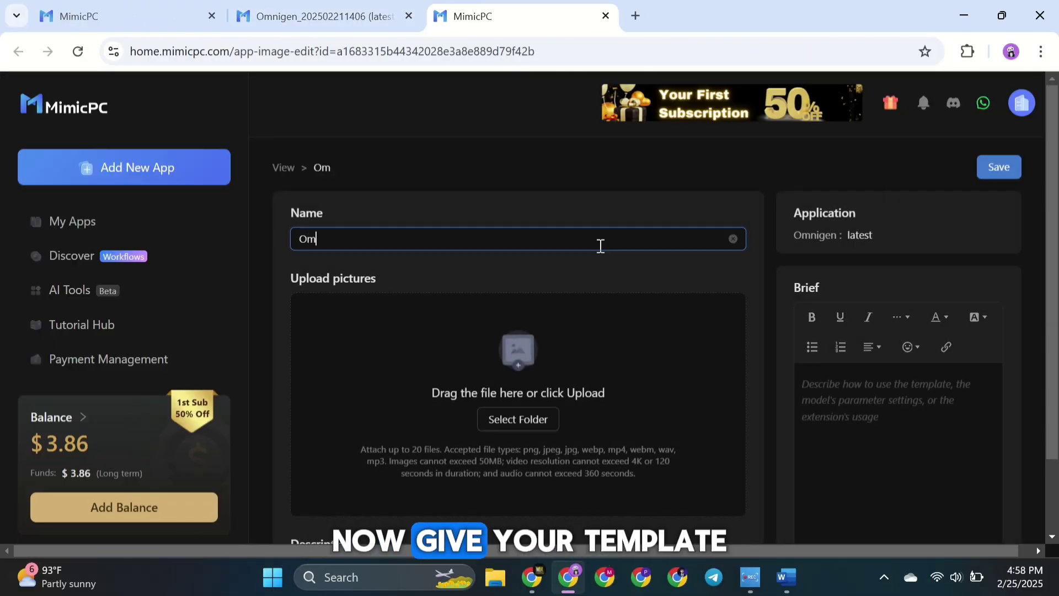
type("ge Generation")
scroll(519, 331, "down", 2)
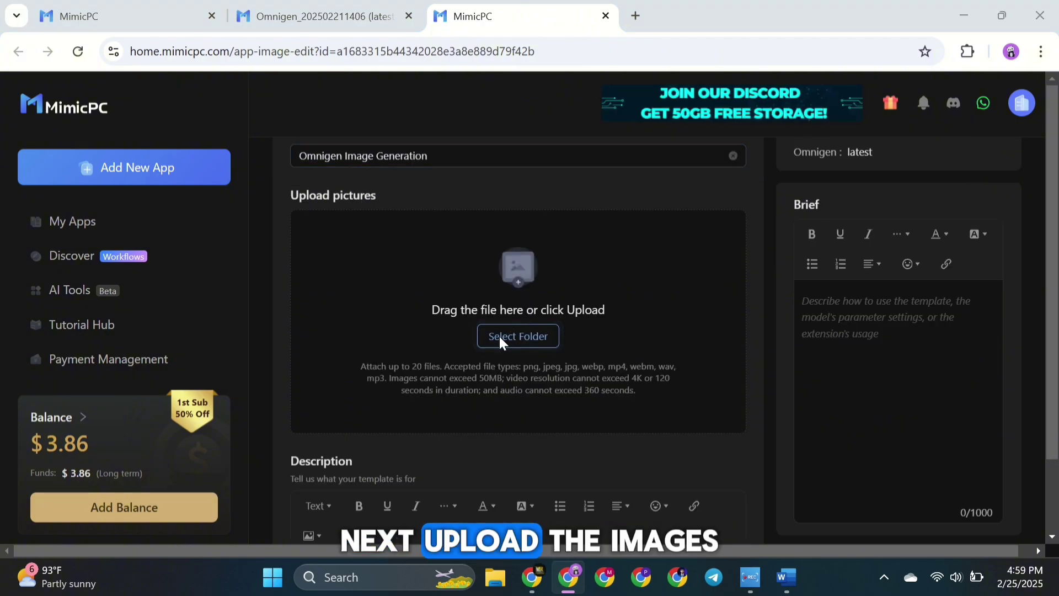
- Upload sample images for the template and save its details
left_click(510, 338)
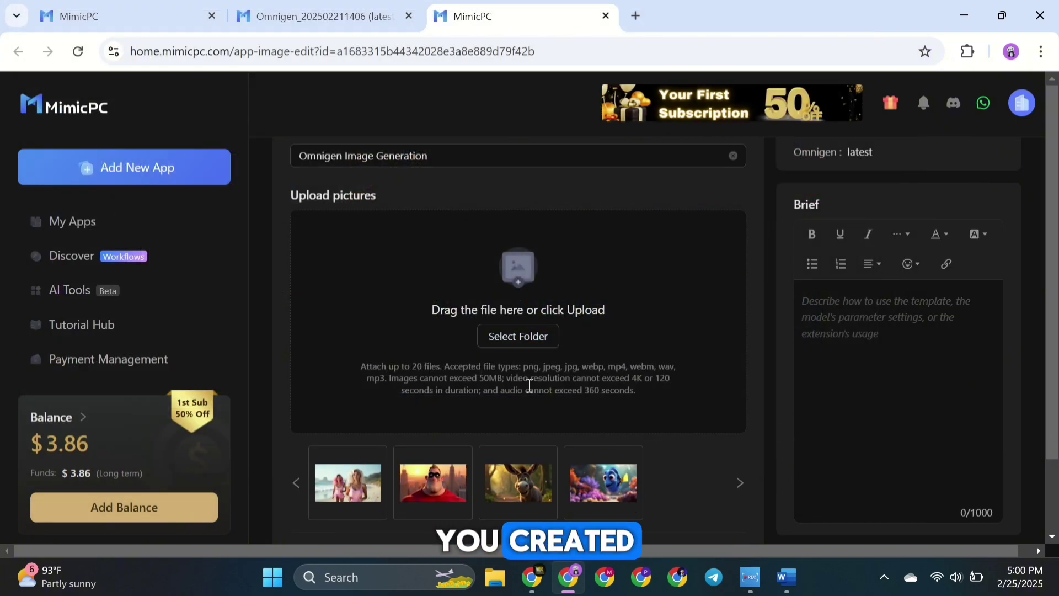
scroll(528, 384, "down", 5)
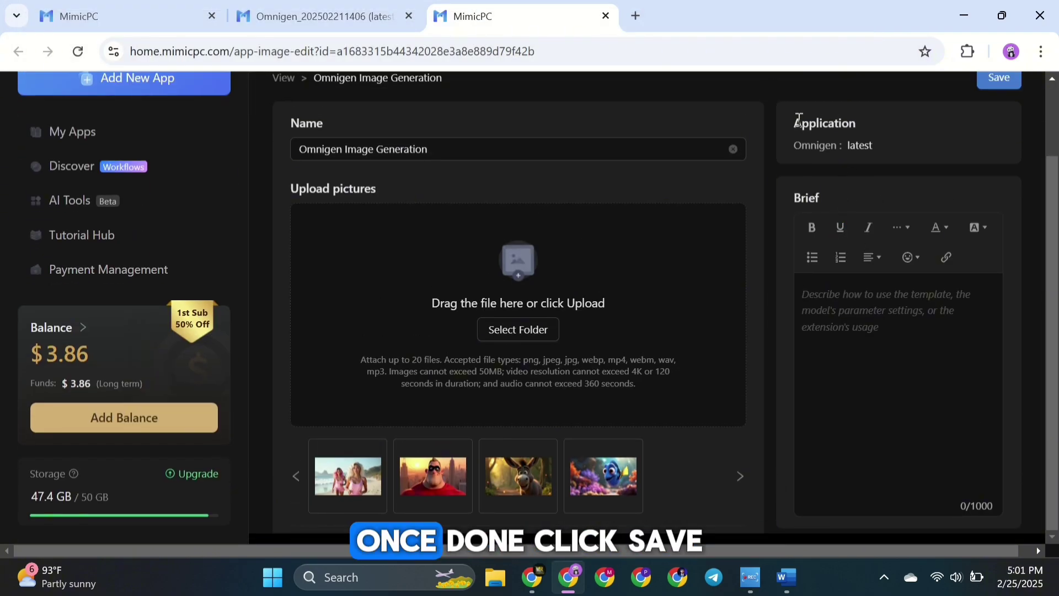
scroll(799, 120, "up", 2)
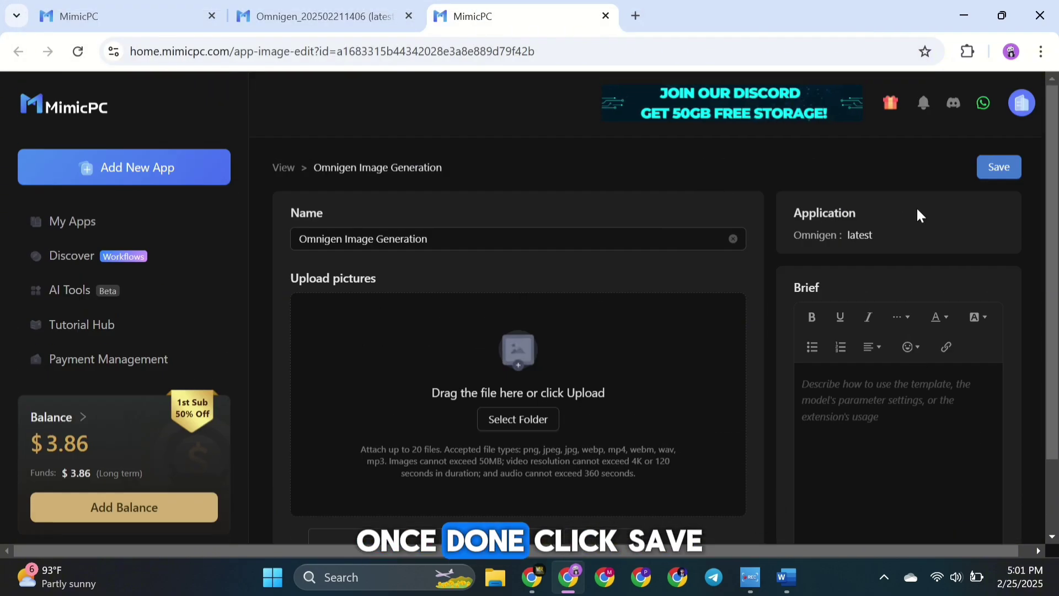
left_click(996, 167)
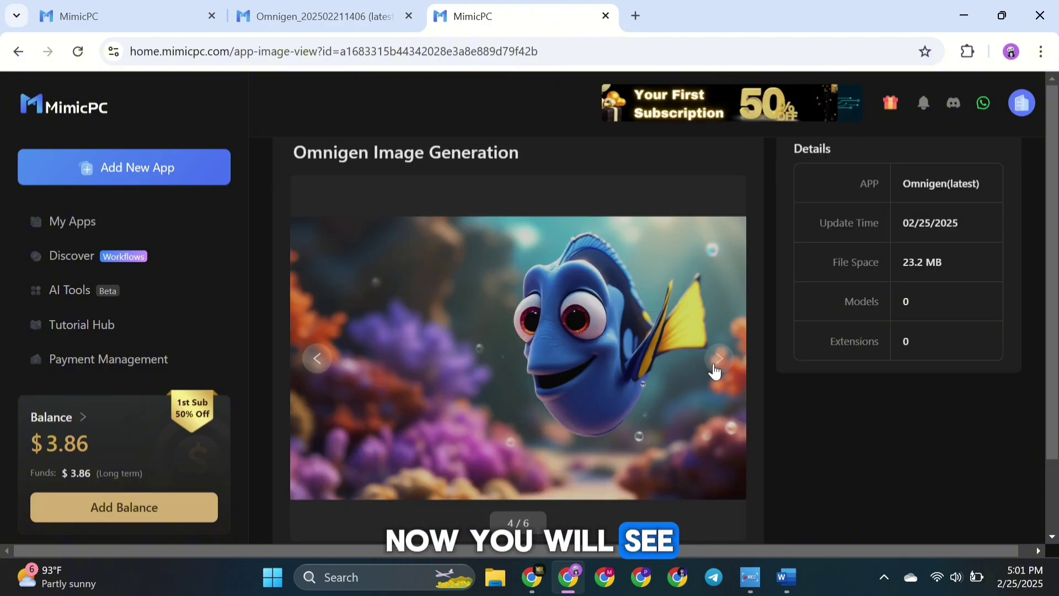
- Browse the template's sample images, then create an indefinite share link and select it
left_click(717, 359)
left_click(717, 359)
left_click(717, 360)
scroll(787, 256, "up", 2)
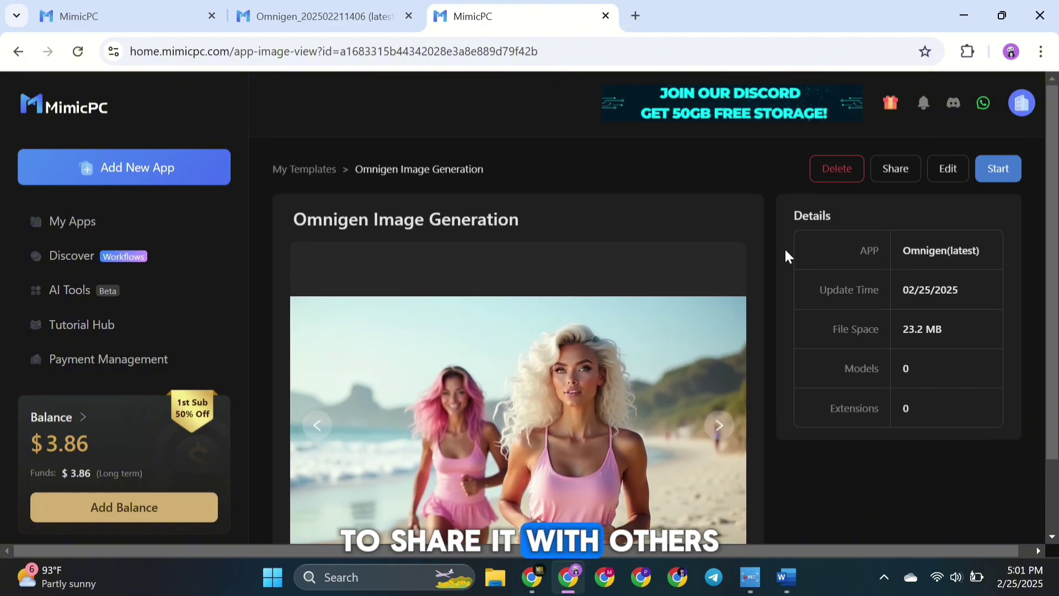
left_click(898, 171)
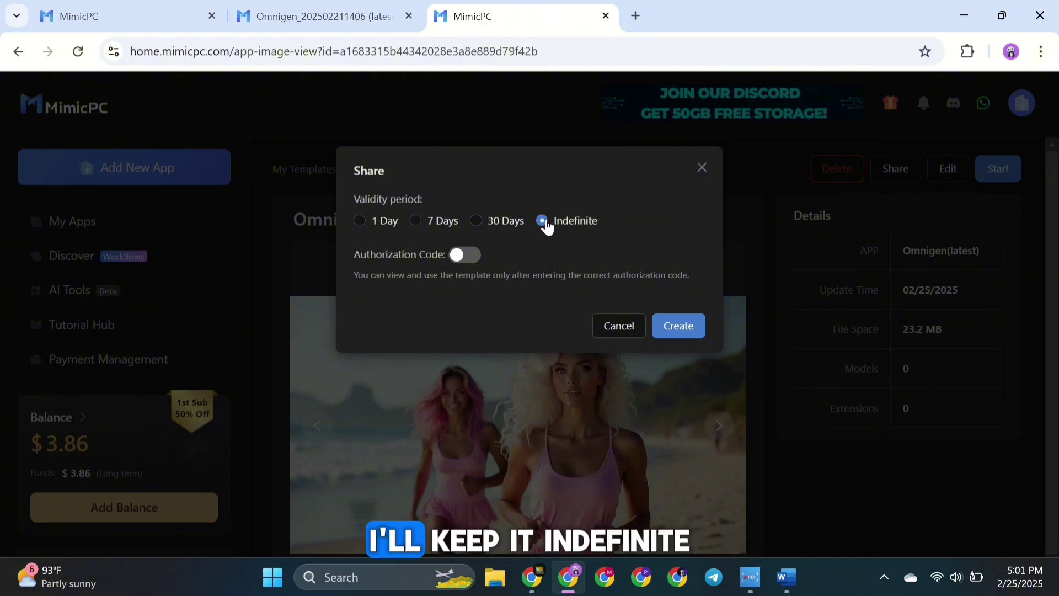
left_click(678, 326)
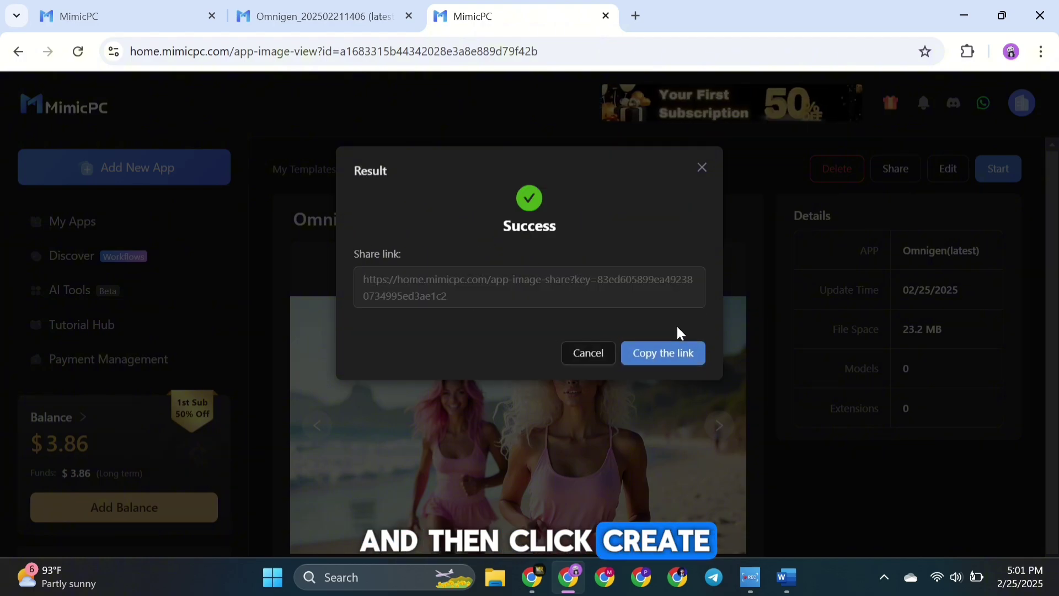
left_click_drag(449, 301, 362, 287)
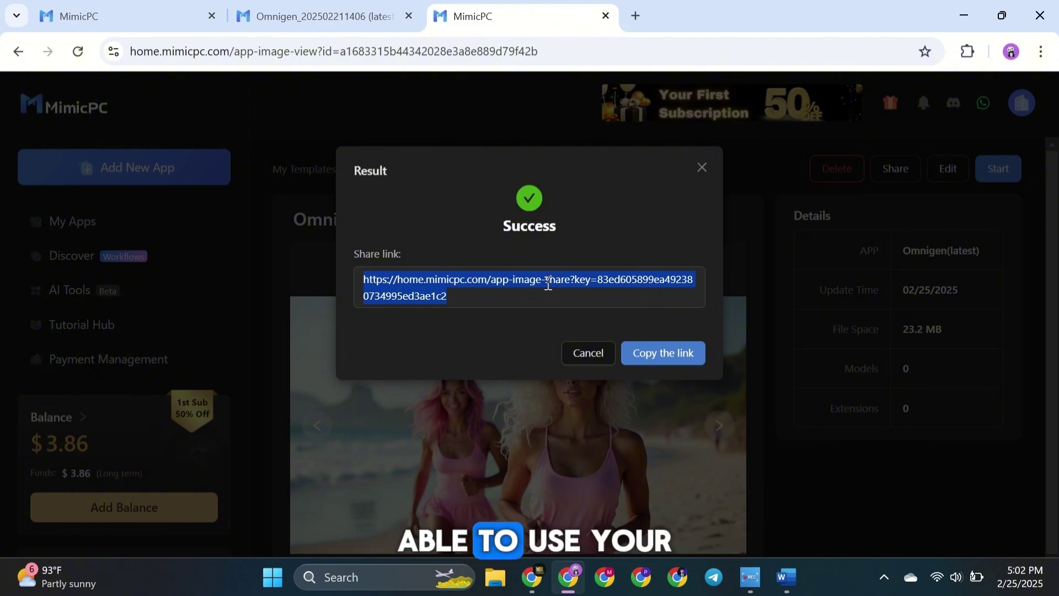